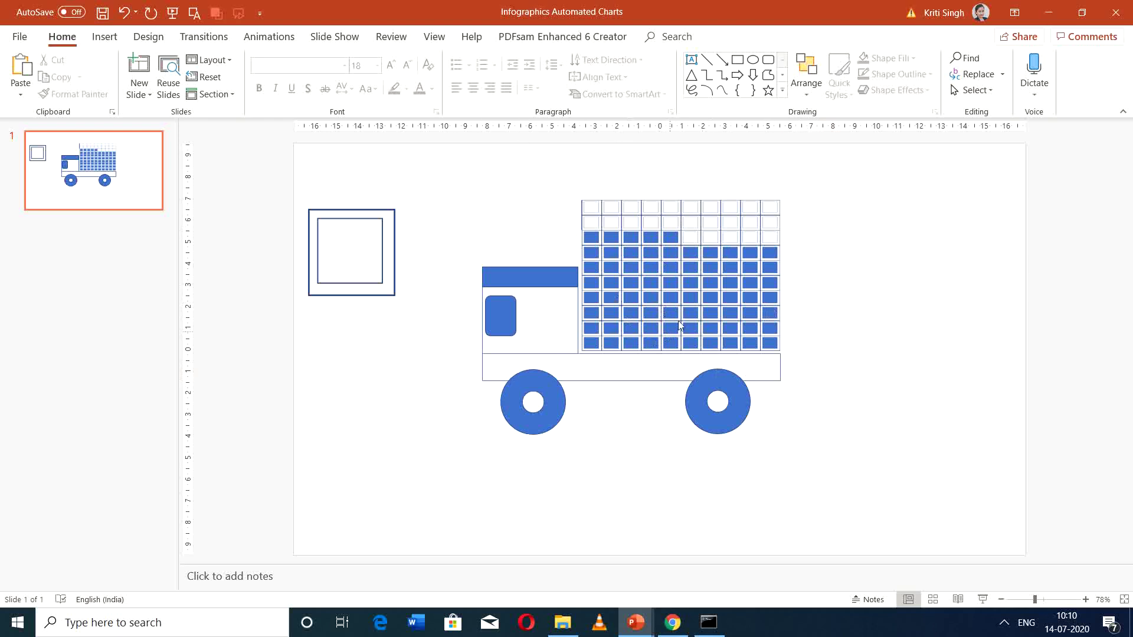
Select the truck chart and move its data sheet aside to reach row 13.
{"action": "left_click", "coordinate": [680, 275]}
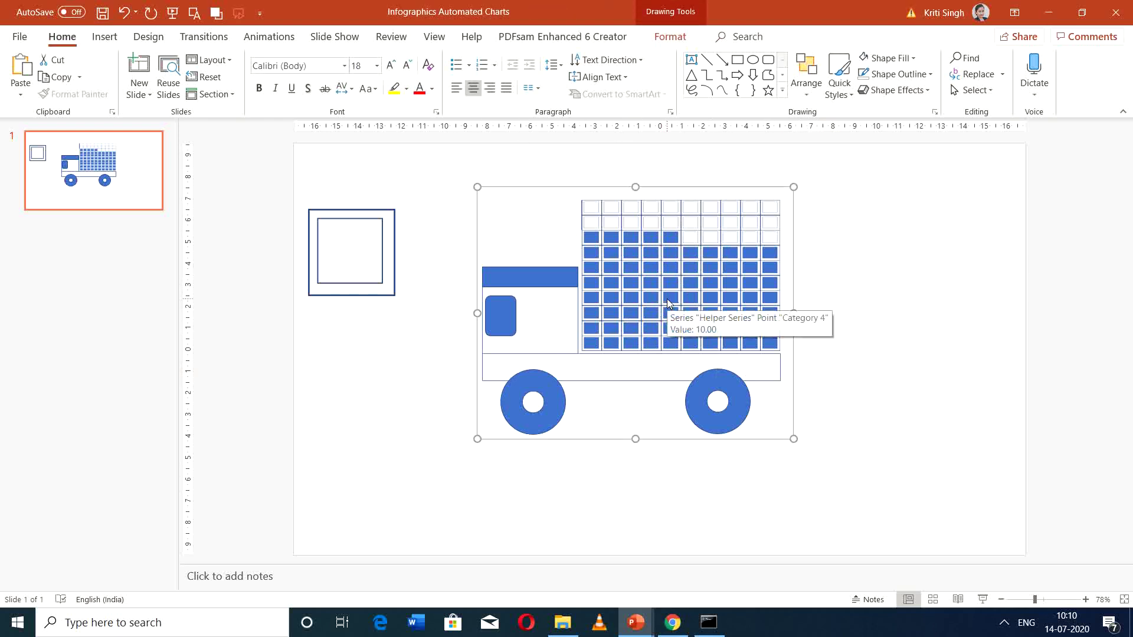
{"action": "right_click", "coordinate": [673, 265]}
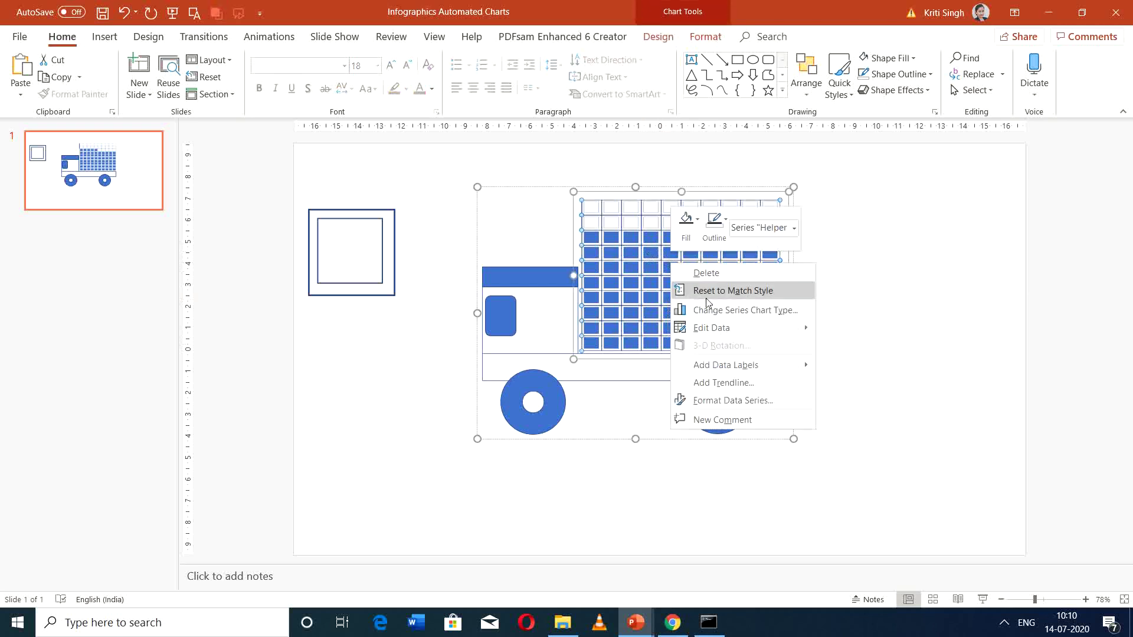
{"action": "key", "text": "Escape"}
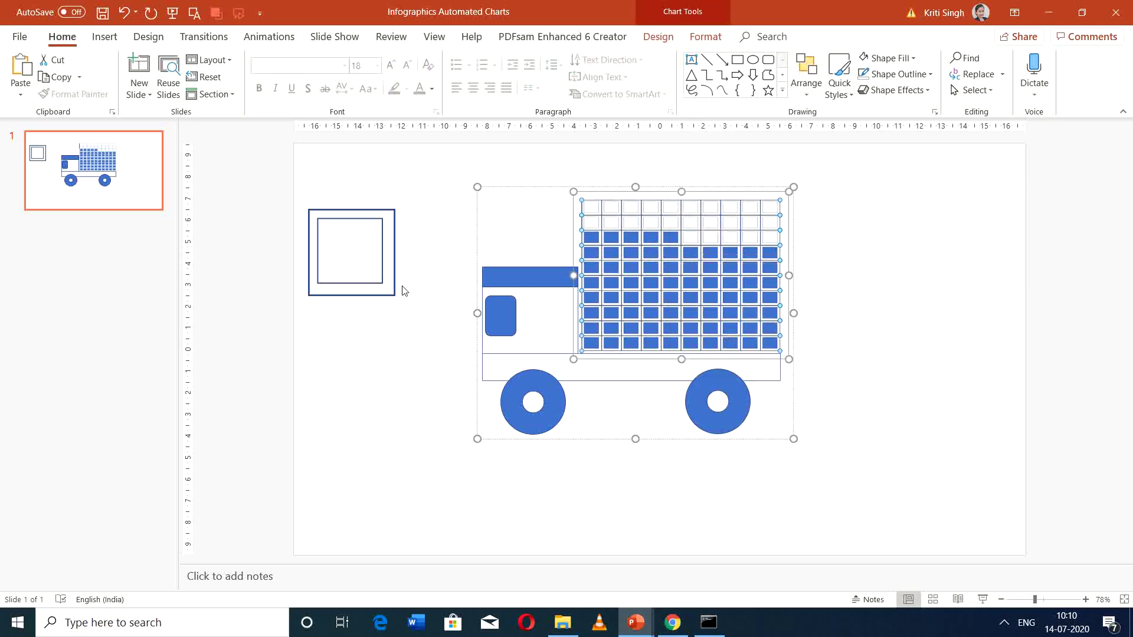
{"action": "left_click_drag", "start_coordinate": [603, 377], "coordinate": [201, 235]}
{"action": "scroll", "coordinate": [300, 347], "scroll_direction": "down", "scroll_amount": 4}
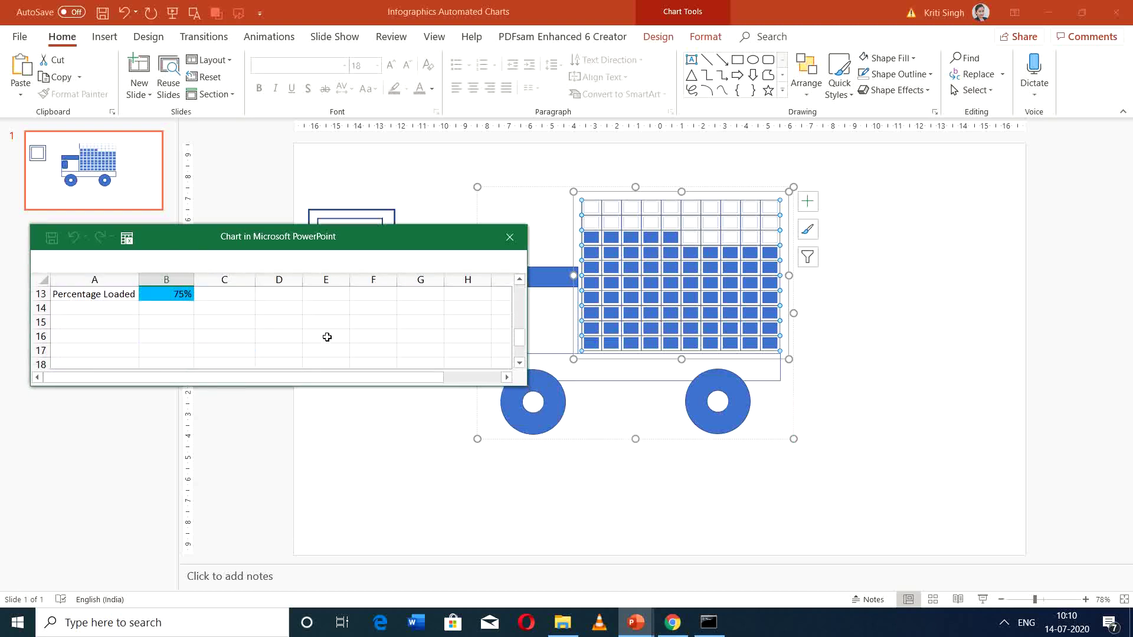
Enter 90%, then 50%, as Percentage Loaded in B13, and close the data sheet.
{"action": "left_click", "coordinate": [183, 298]}
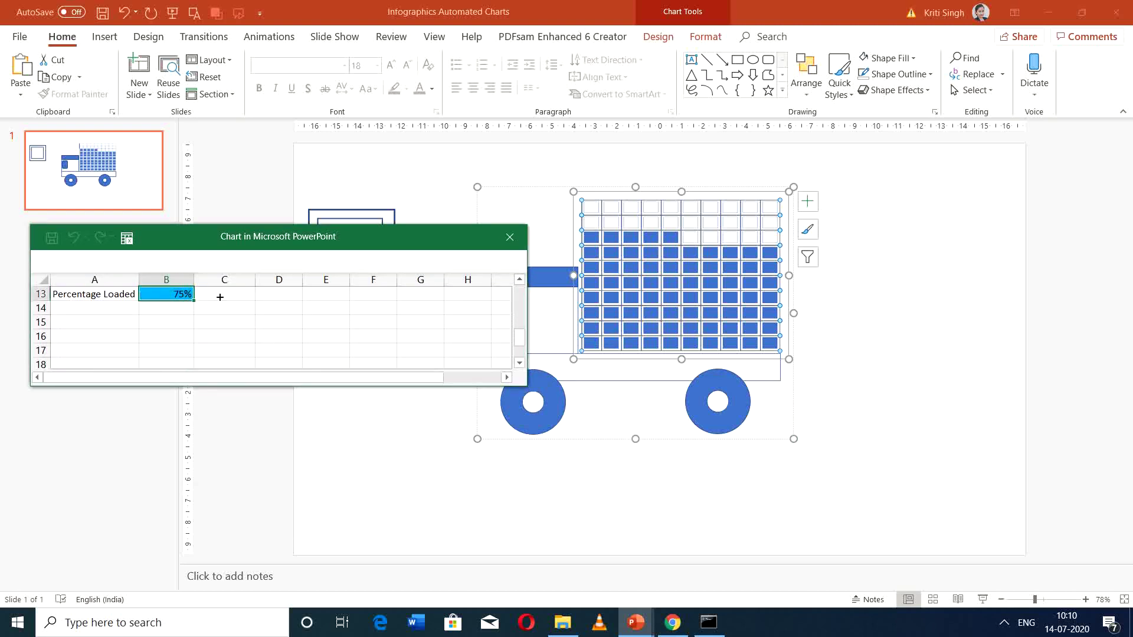
{"action": "type", "text": "90%"}
{"action": "key", "text": "Return"}
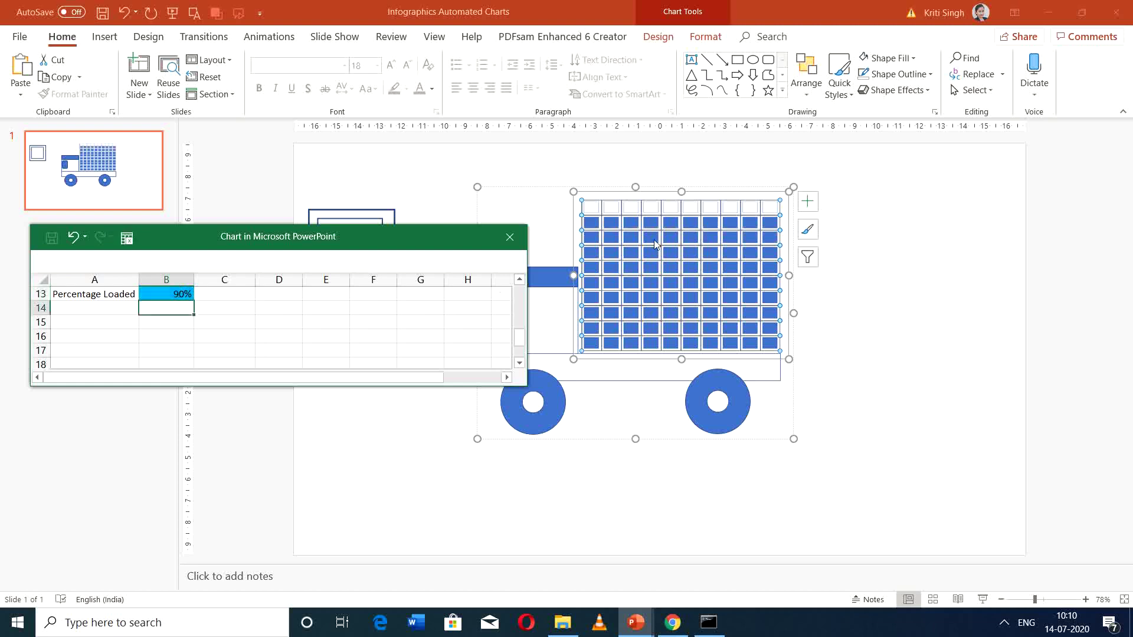
{"action": "left_click", "coordinate": [178, 293]}
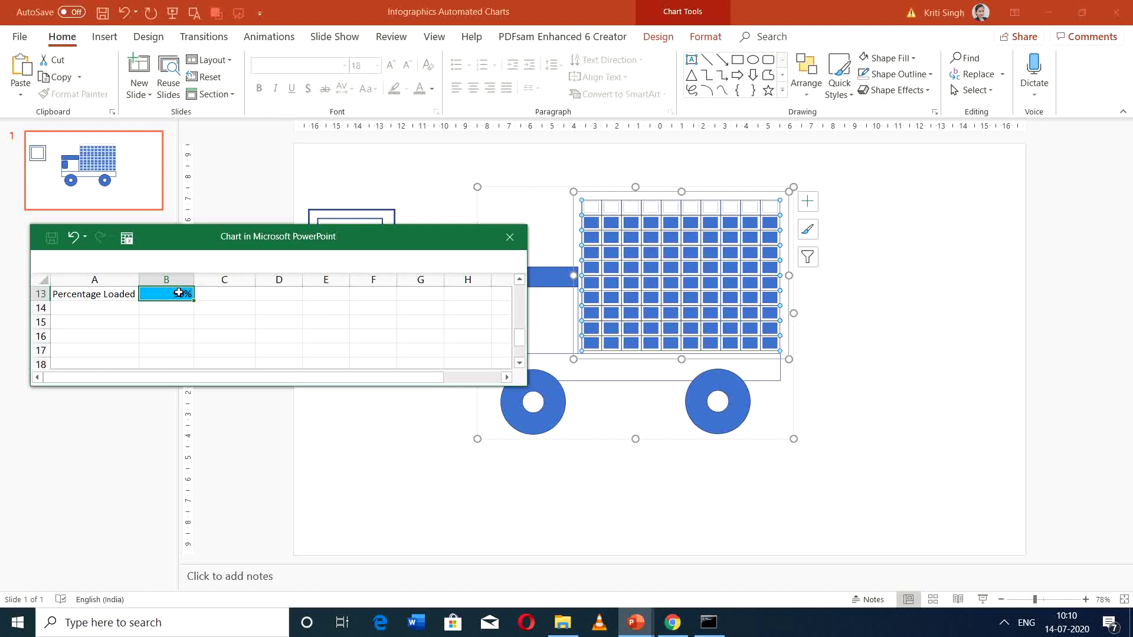
{"action": "type", "text": "50"}
{"action": "key", "text": "Return"}
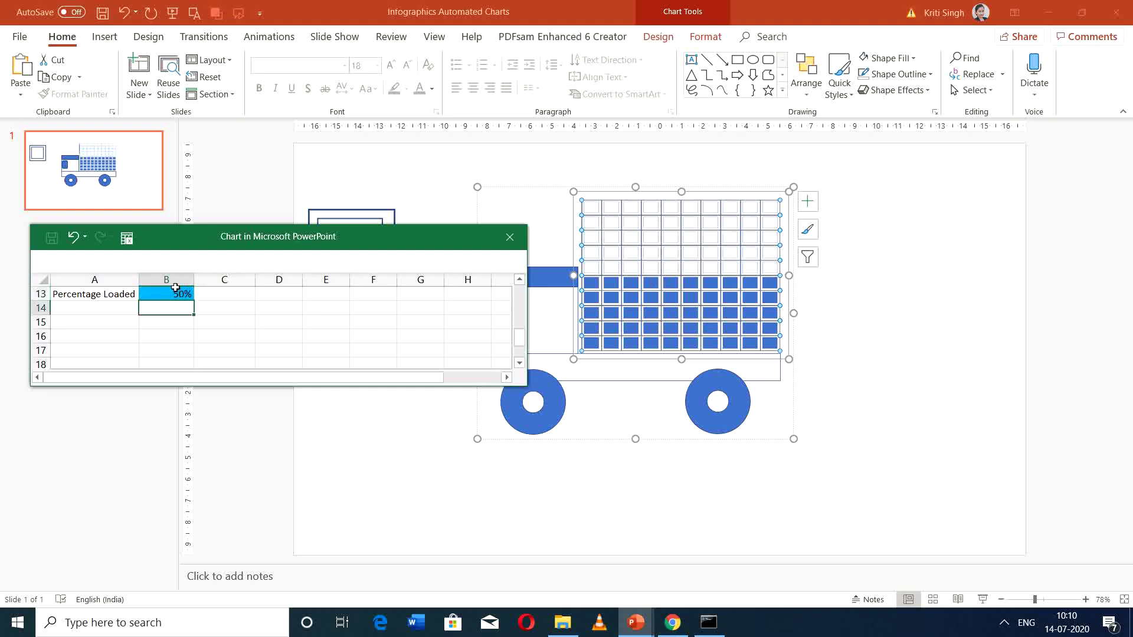
{"action": "left_click", "coordinate": [226, 319]}
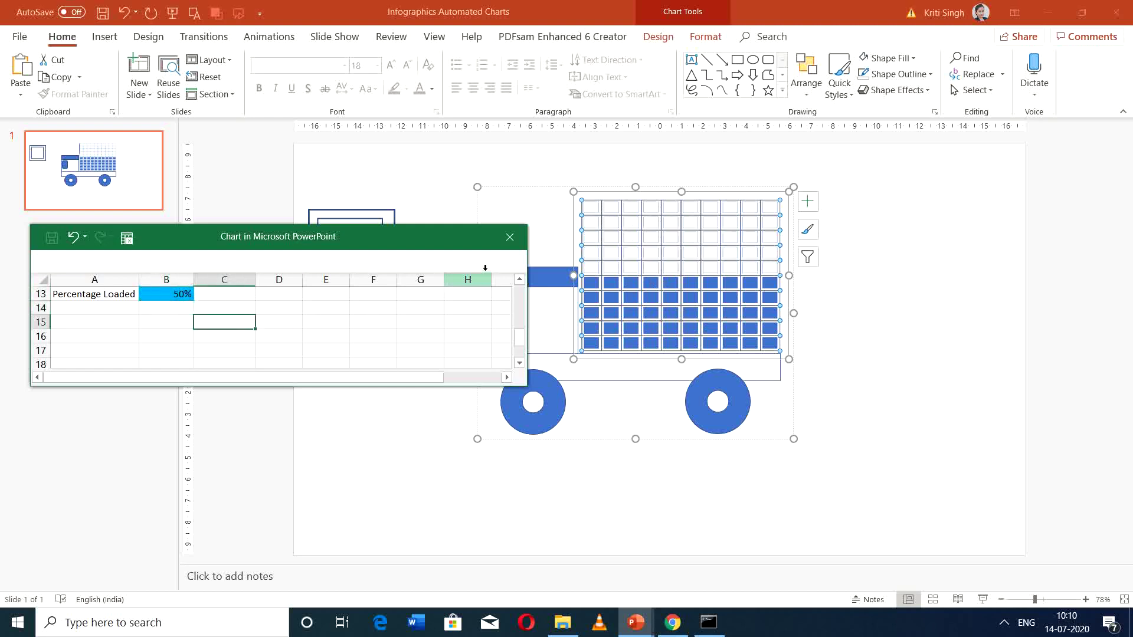
{"action": "left_click", "coordinate": [509, 238]}
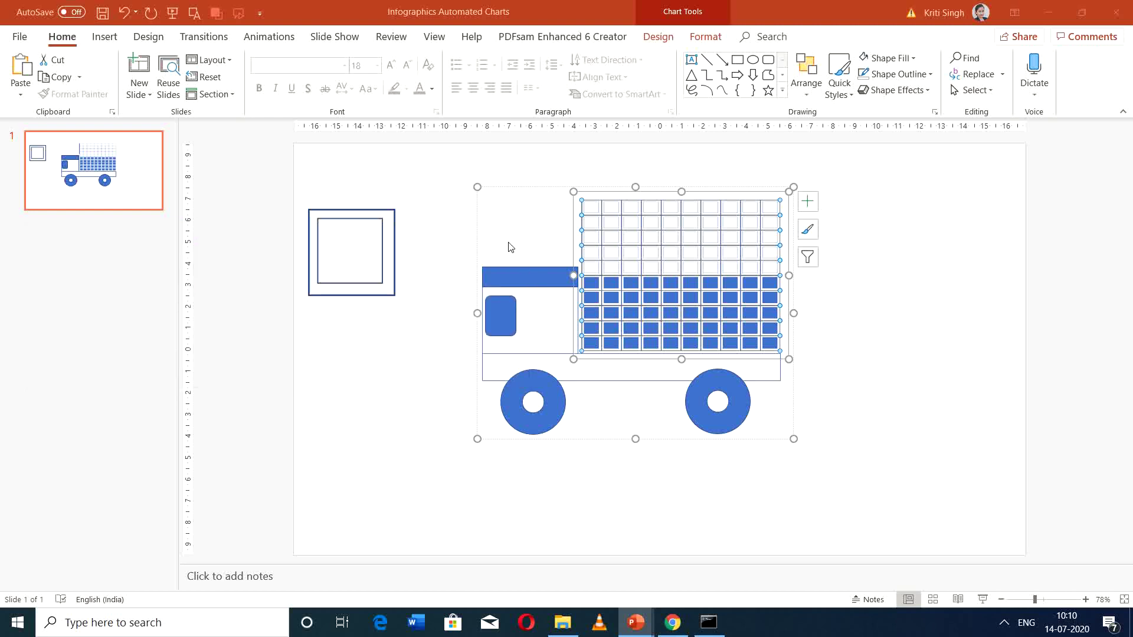
{"action": "left_click", "coordinate": [486, 396]}
Add a new slide after slide 1 and delete its content and title placeholders.
{"action": "left_click", "coordinate": [91, 220]}
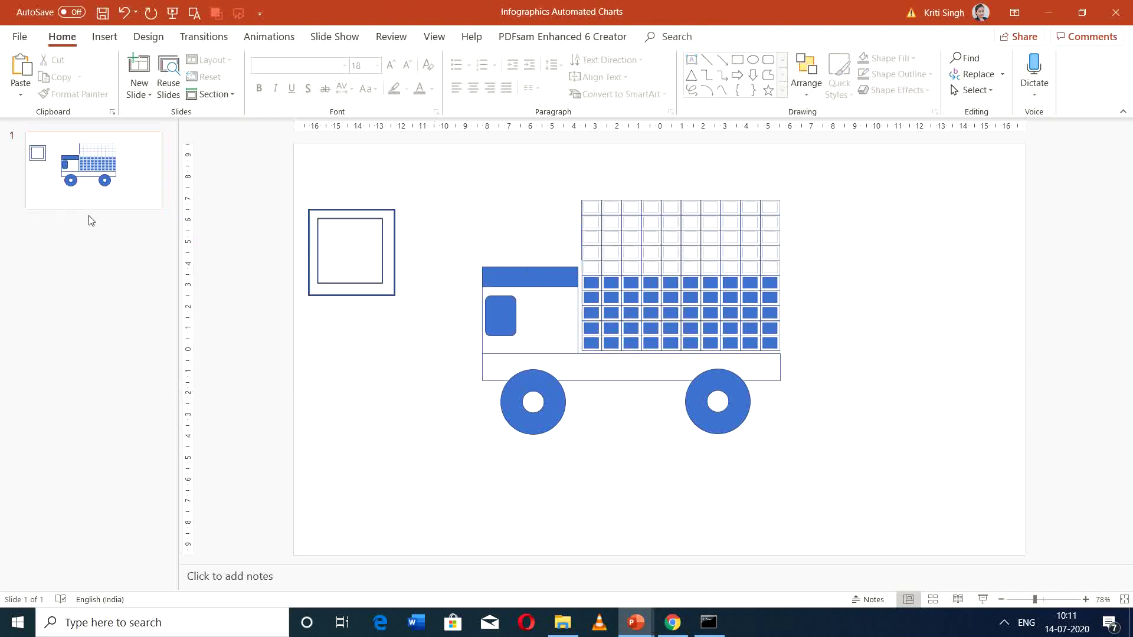
{"action": "left_click", "coordinate": [139, 68]}
{"action": "left_click", "coordinate": [391, 356]}
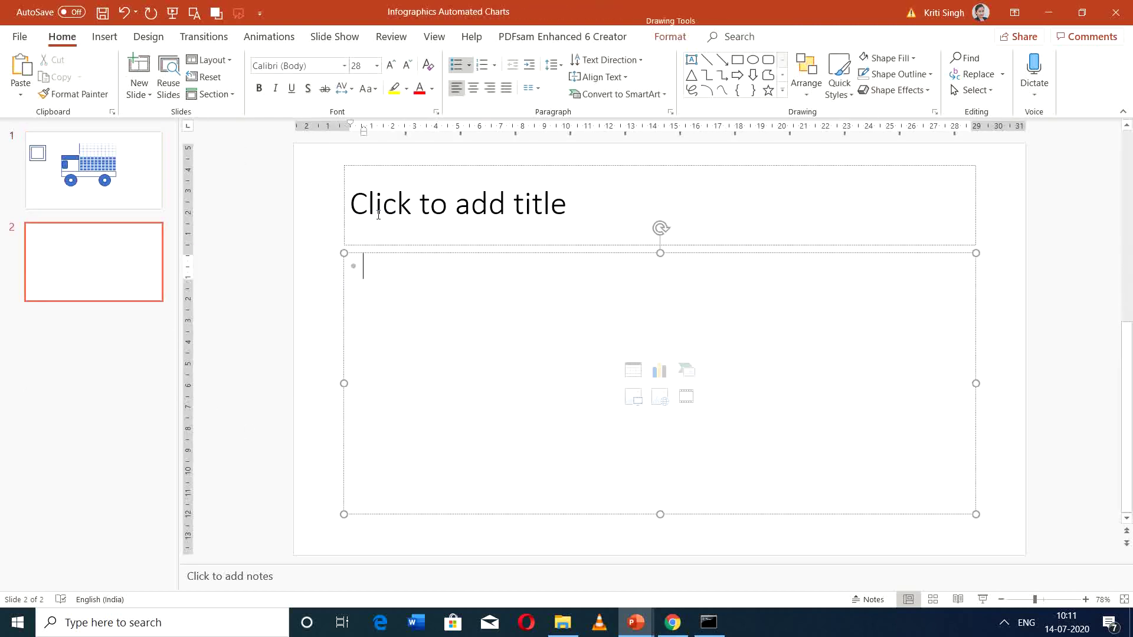
{"action": "left_click", "coordinate": [371, 250]}
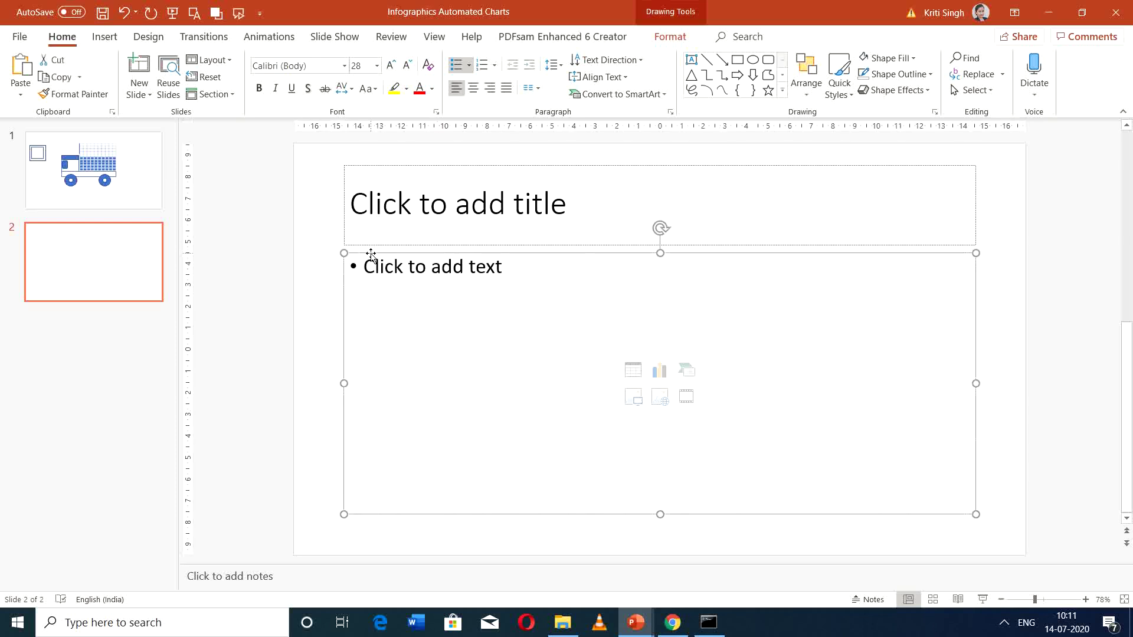
{"action": "key", "text": "Delete"}
{"action": "left_click", "coordinate": [371, 245]}
{"action": "key", "text": "Delete"}
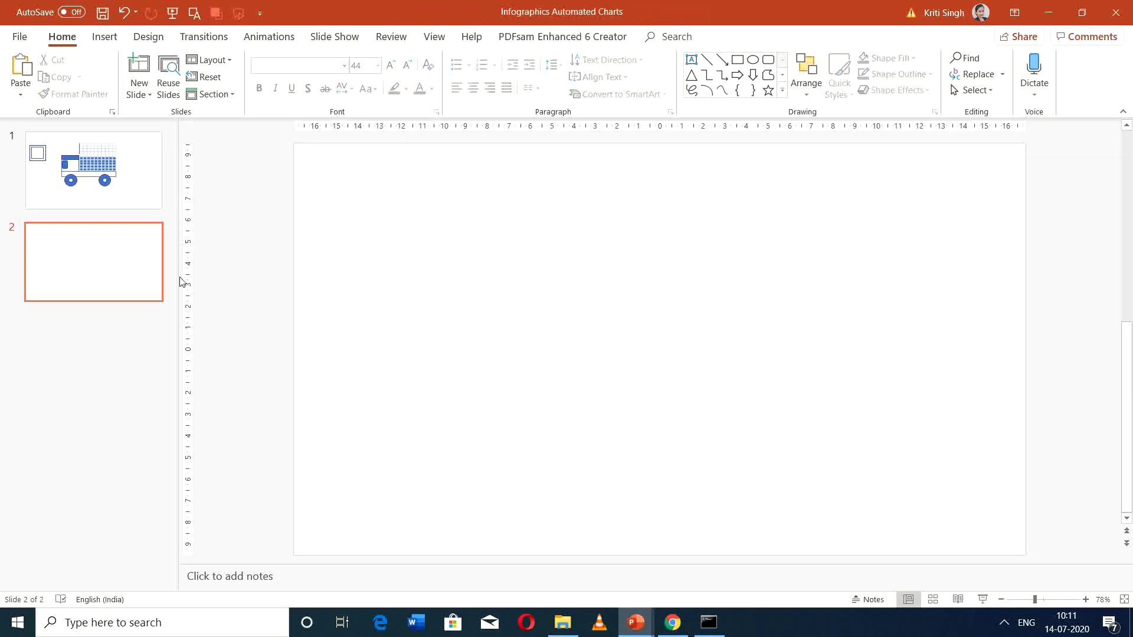
On the blank slide 2, start inserting a chart and pick the Bar chart type.
{"action": "left_click", "coordinate": [125, 180]}
{"action": "left_click", "coordinate": [108, 236]}
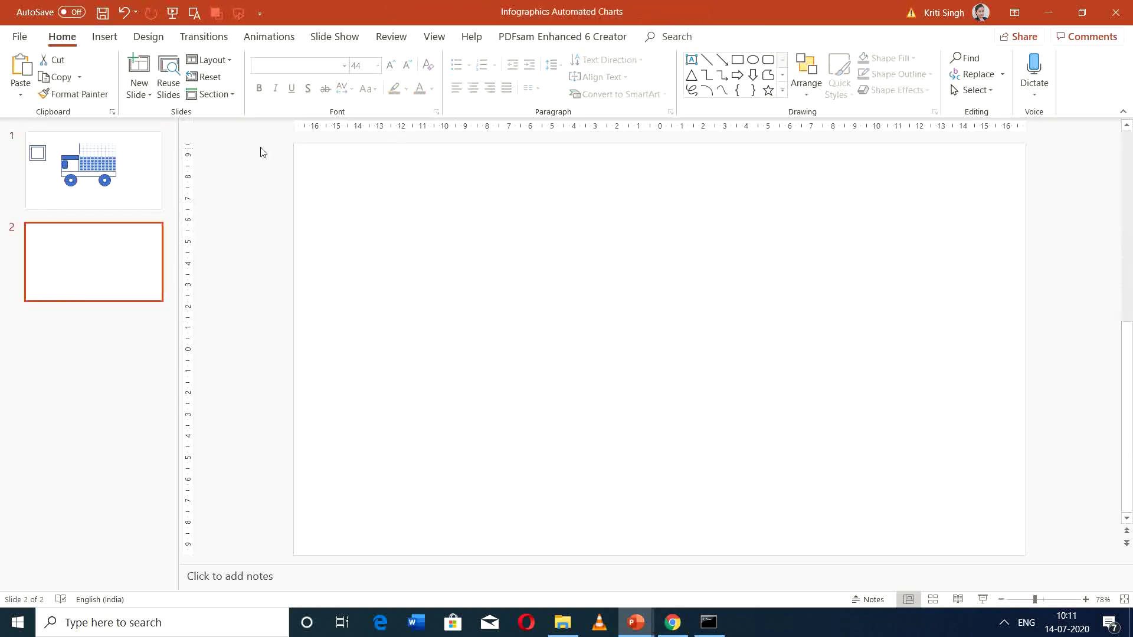
{"action": "left_click", "coordinate": [423, 251]}
{"action": "left_click", "coordinate": [112, 40]}
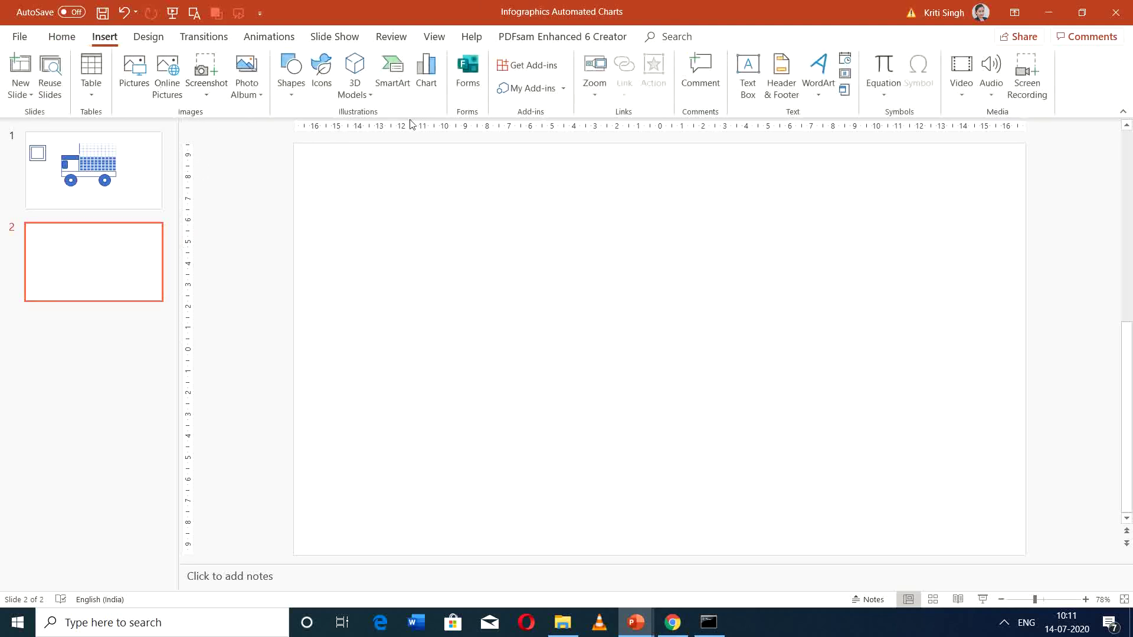
{"action": "left_click", "coordinate": [426, 80]}
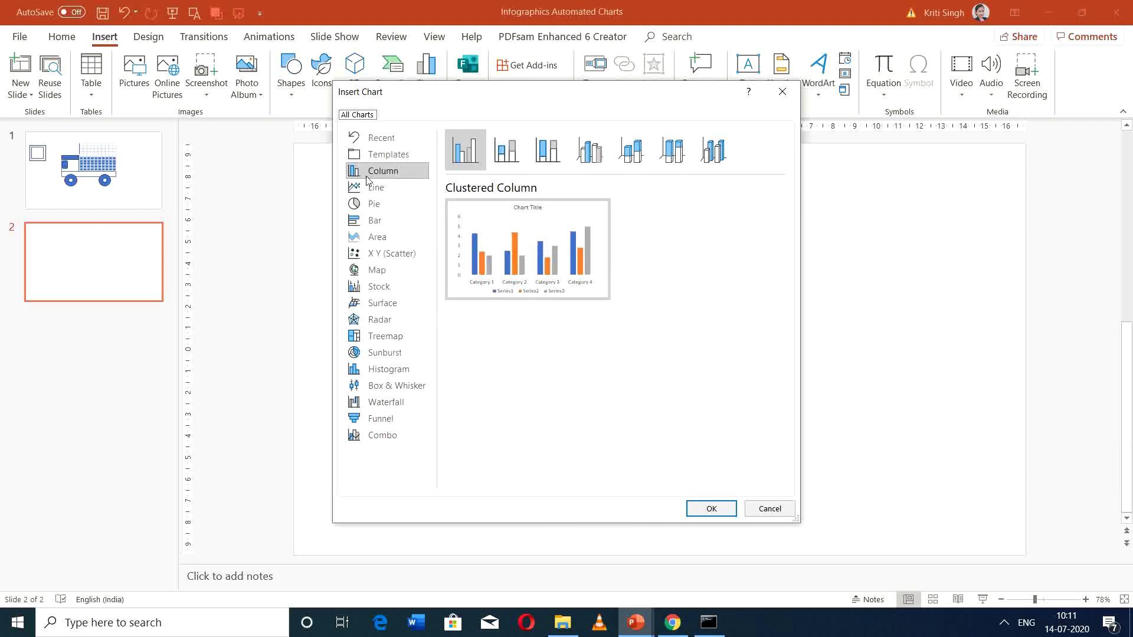
{"action": "left_click", "coordinate": [383, 221]}
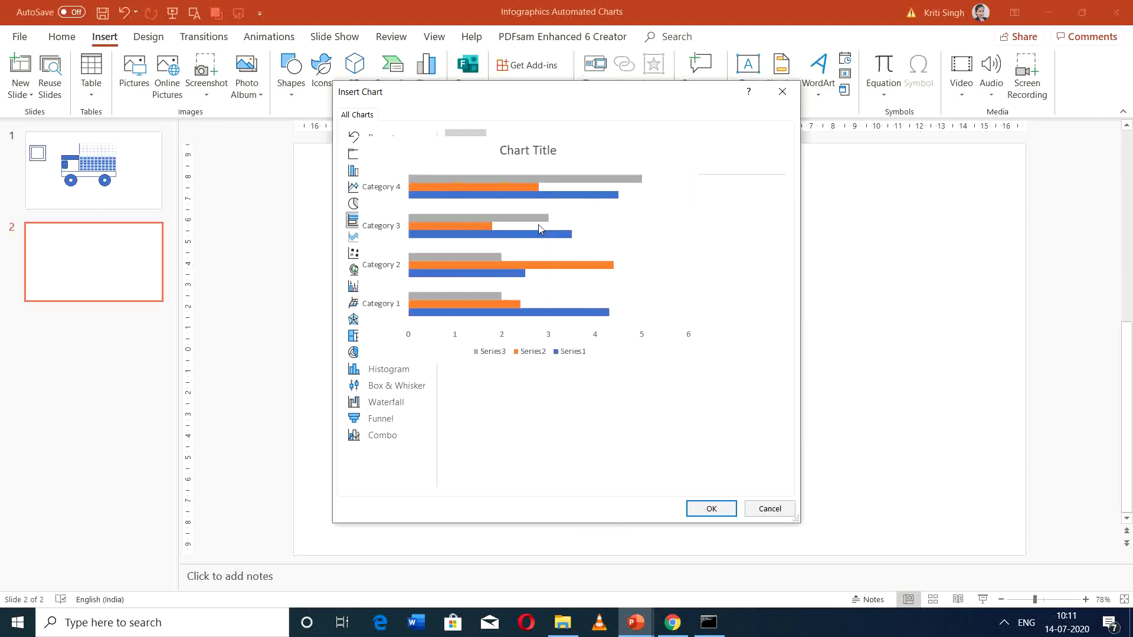
Insert the clustered bar chart and delete the Series 3 column from its data.
{"action": "left_click", "coordinate": [712, 509]}
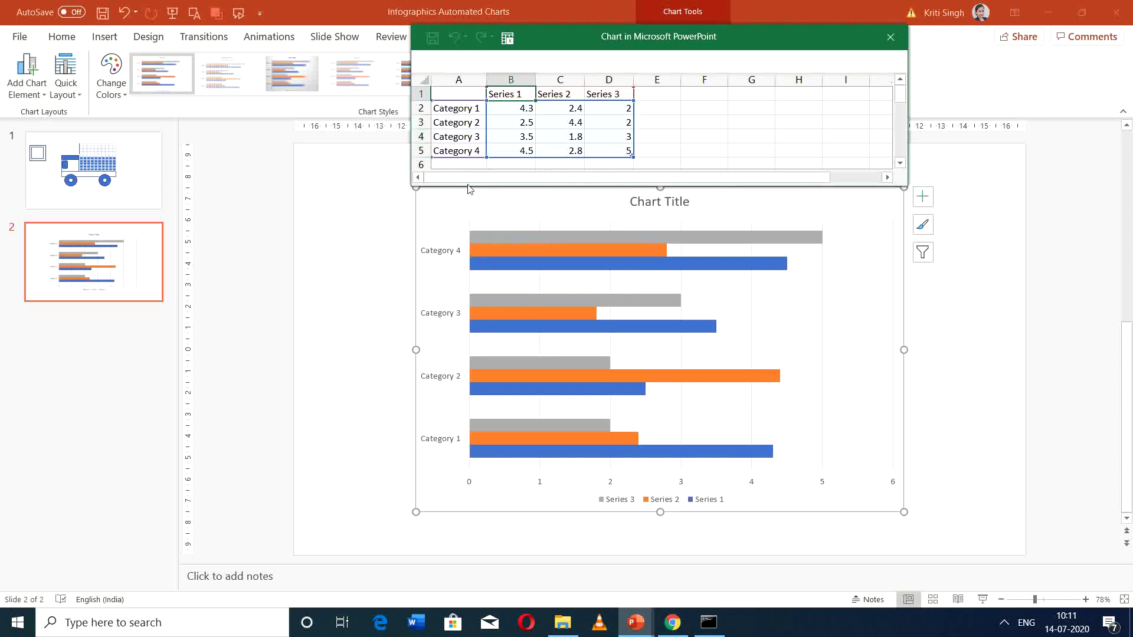
{"action": "left_click", "coordinate": [598, 112]}
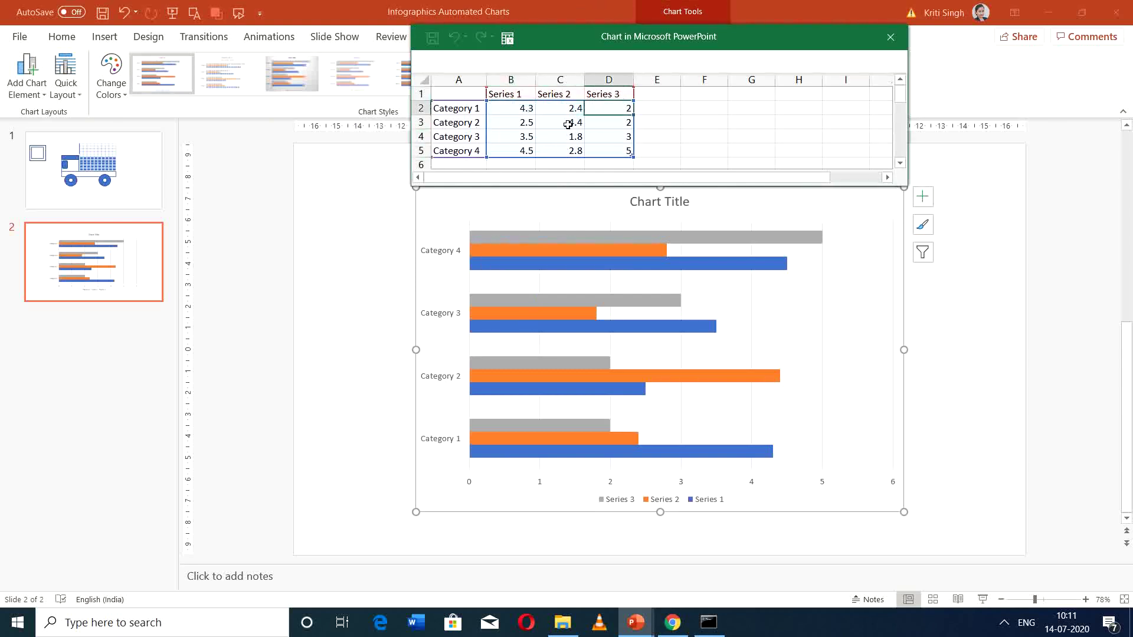
{"action": "left_click", "coordinate": [610, 81]}
{"action": "right_click", "coordinate": [614, 84]}
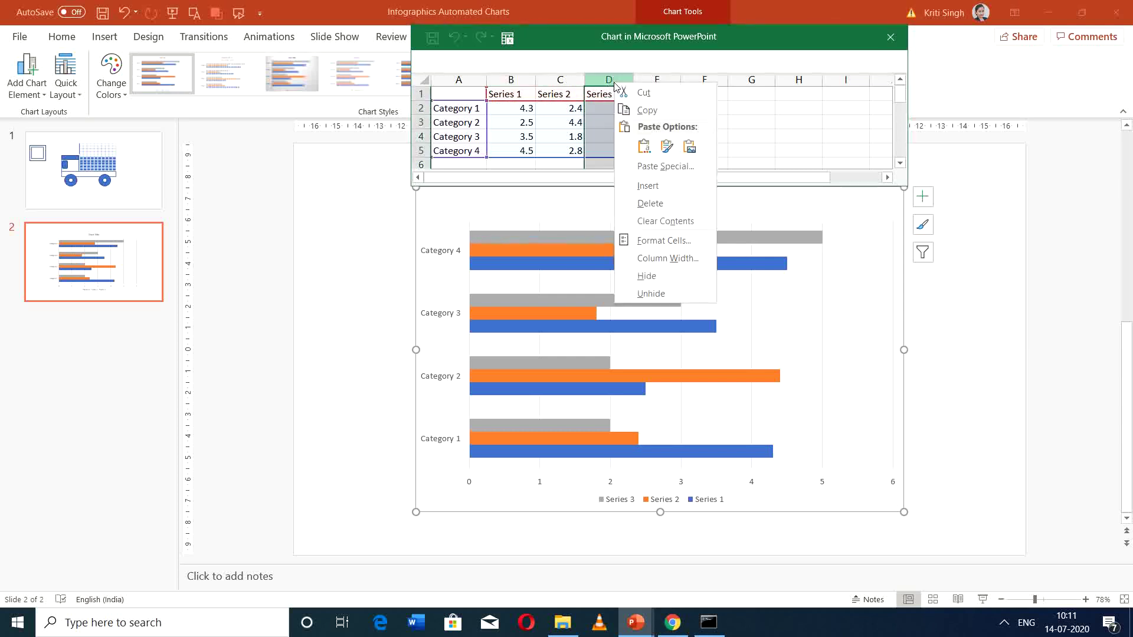
{"action": "left_click", "coordinate": [649, 202]}
{"action": "left_click_drag", "start_coordinate": [607, 112], "coordinate": [642, 147]}
{"action": "left_click", "coordinate": [652, 150]}
Rename the series headers: B1 to 'Main Series' and C1 to 'Baseline'.
{"action": "left_click", "coordinate": [506, 94]}
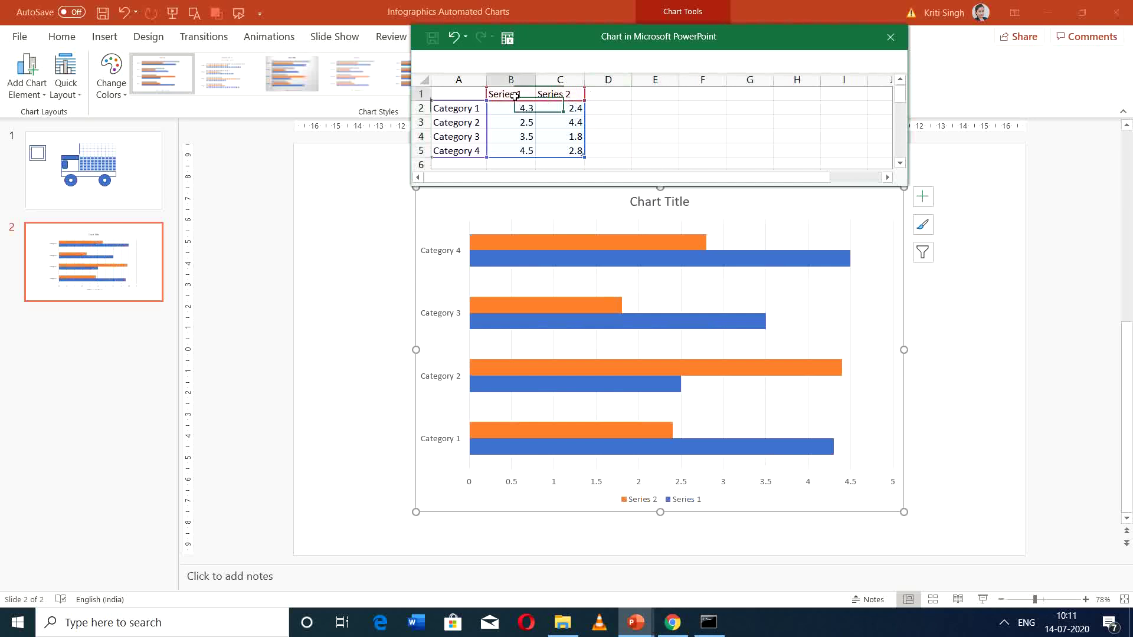
{"action": "type", "text": "Main Se"}
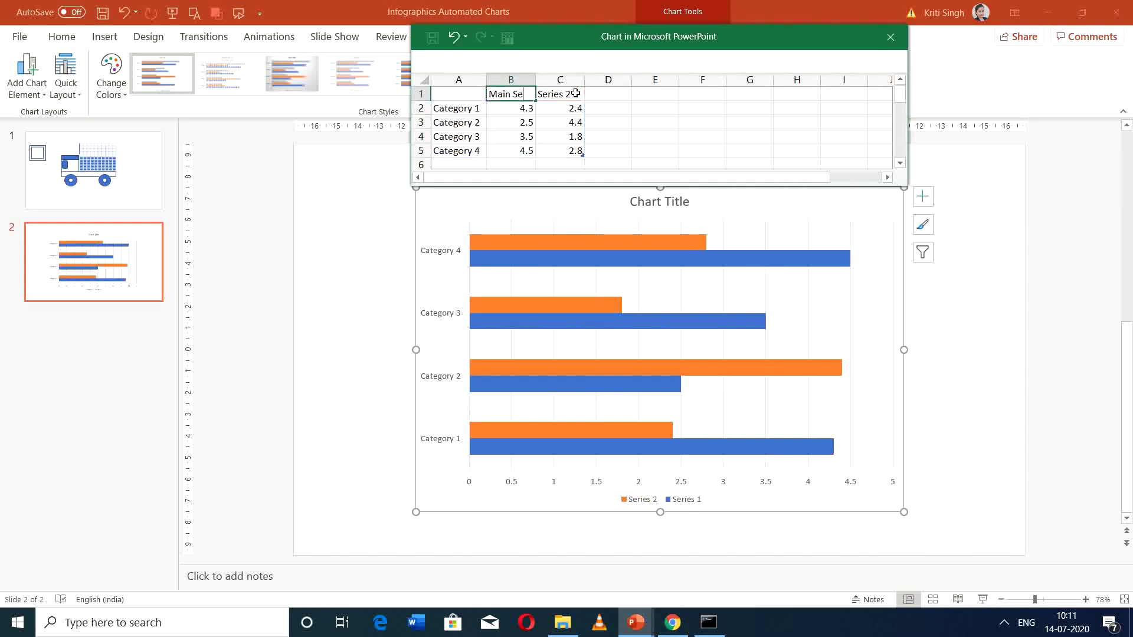
{"action": "type", "text": "ries"}
{"action": "key", "text": "Return"}
{"action": "key", "text": "Up"}
{"action": "left_click", "coordinate": [576, 93]}
{"action": "type", "text": "Baseline"}
{"action": "key", "text": "Return"}
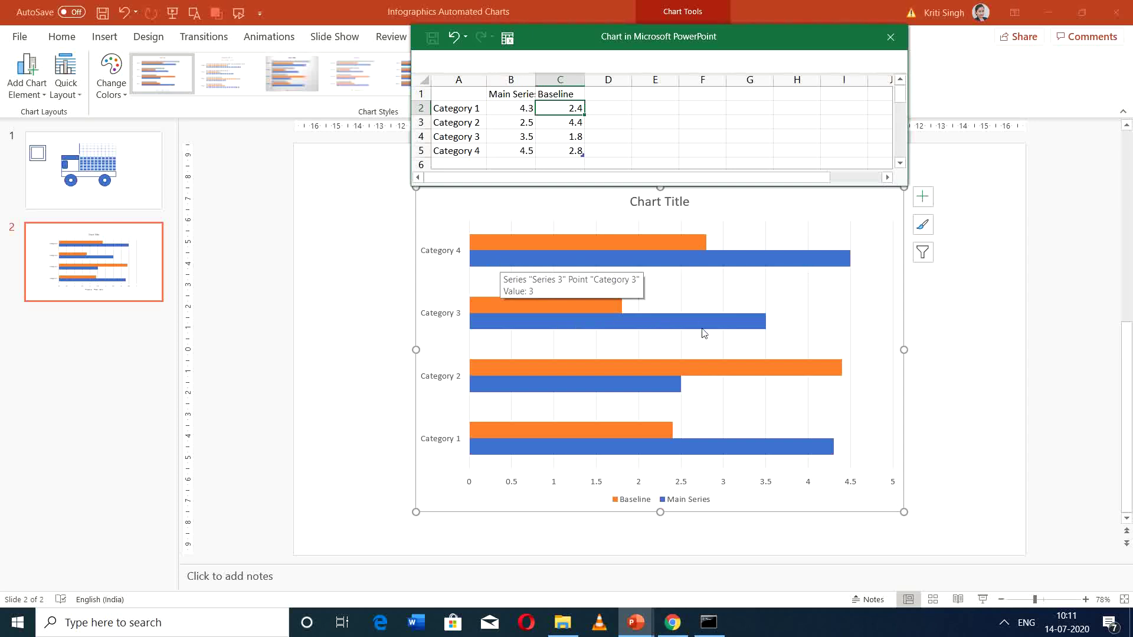
Compare the new bar chart with the slide 1 truck chart, then select Baseline cell C2.
{"action": "scroll", "coordinate": [632, 376], "scroll_direction": "up", "scroll_amount": 2}
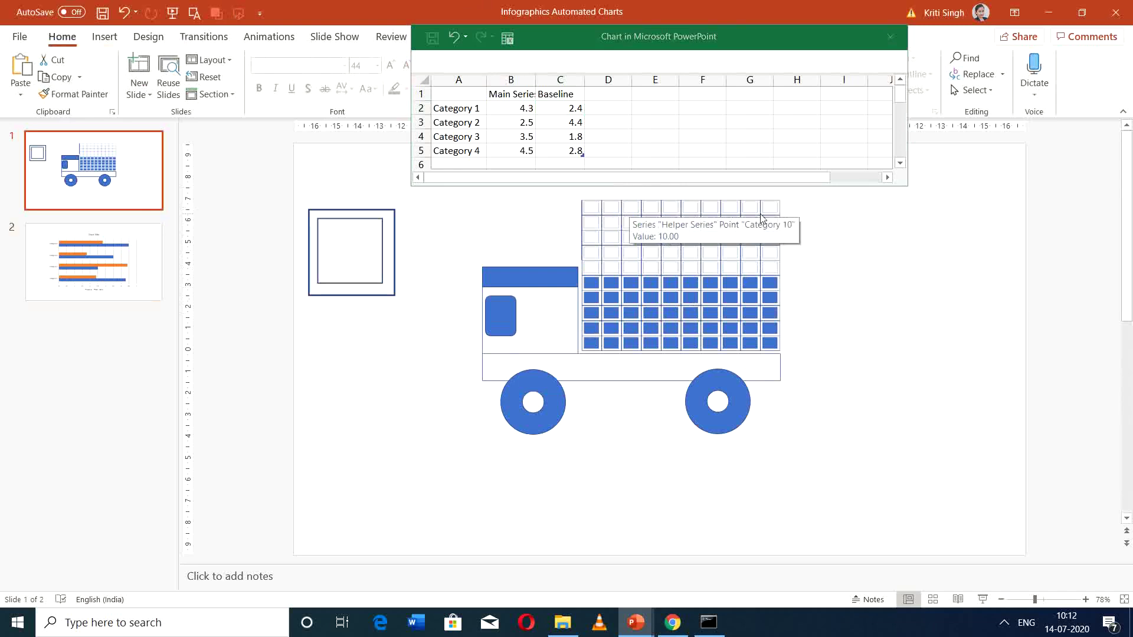
{"action": "left_click", "coordinate": [94, 262]}
{"action": "left_click", "coordinate": [36, 160]}
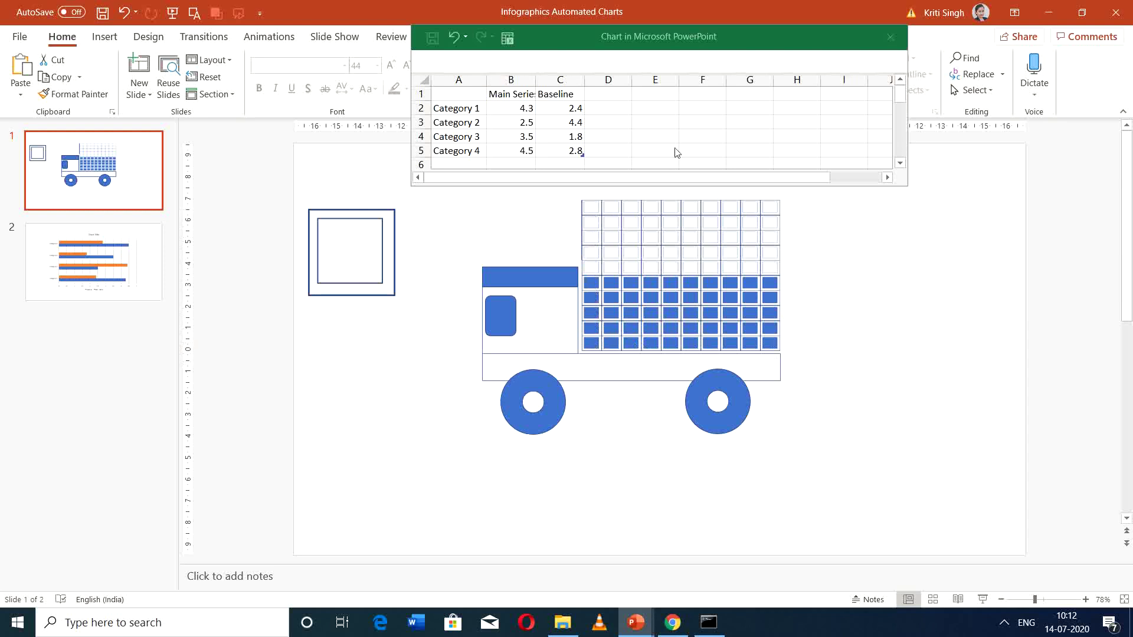
{"action": "left_click", "coordinate": [94, 283]}
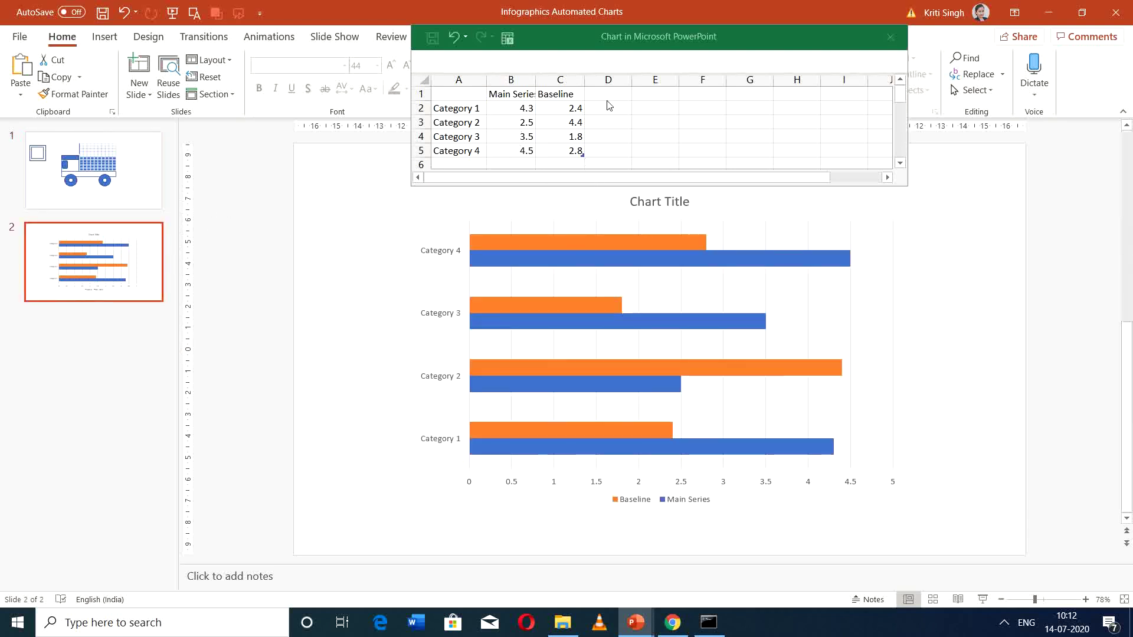
{"action": "left_click", "coordinate": [569, 110]}
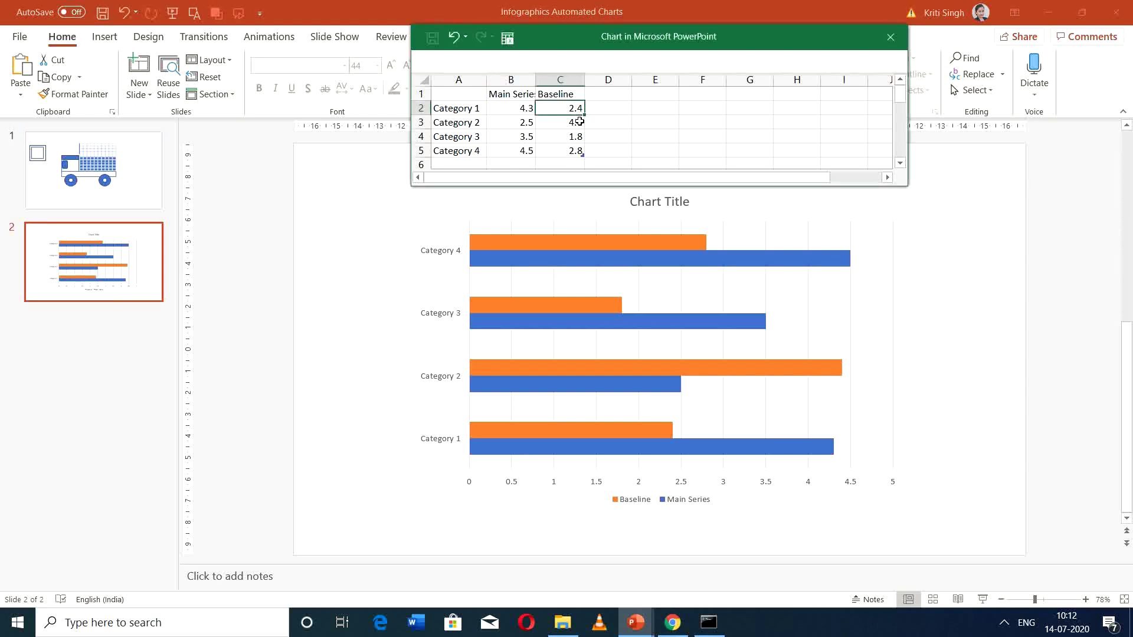
Autofit column B and fill the Baseline column with 10 from C2 downward.
{"action": "double_click", "coordinate": [534, 80]}
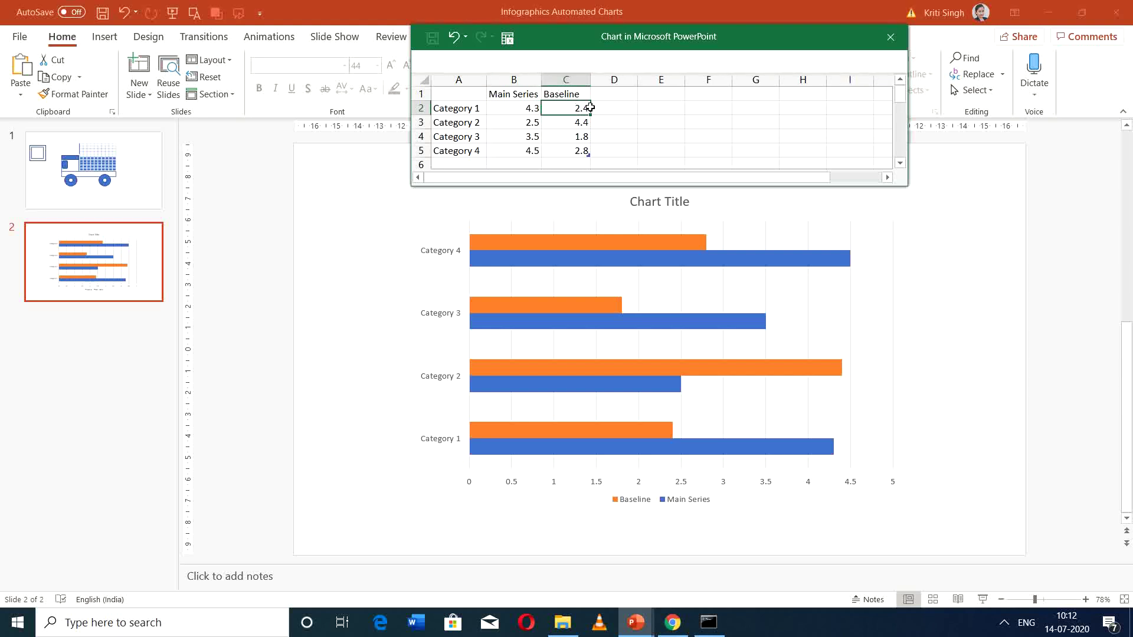
{"action": "type", "text": "10"}
{"action": "key", "text": "Return"}
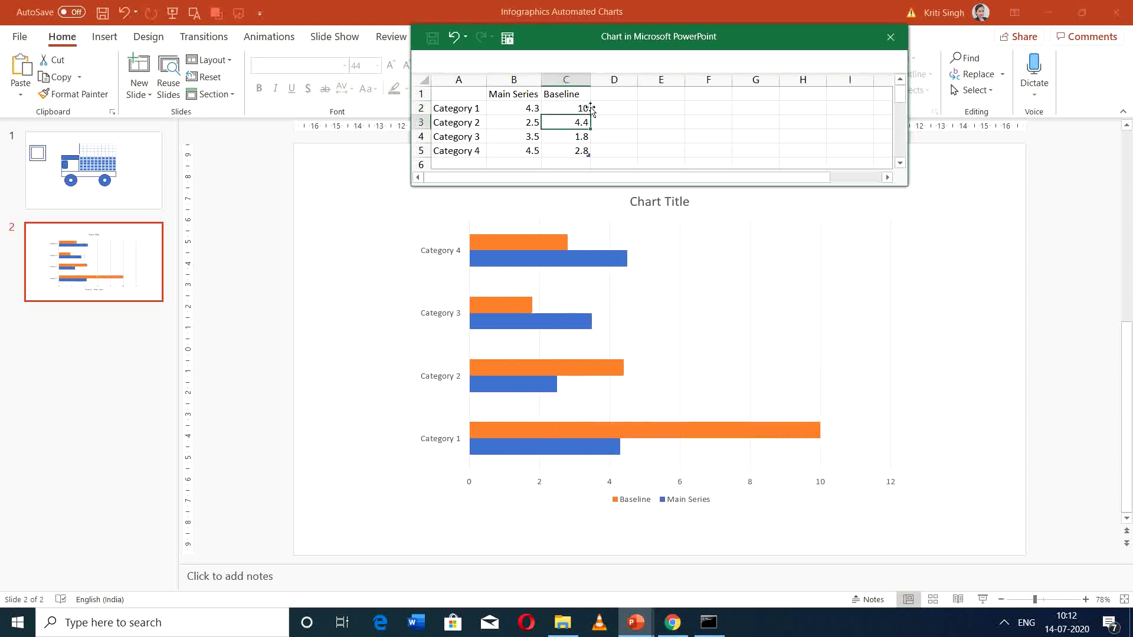
{"action": "left_click", "coordinate": [587, 109]}
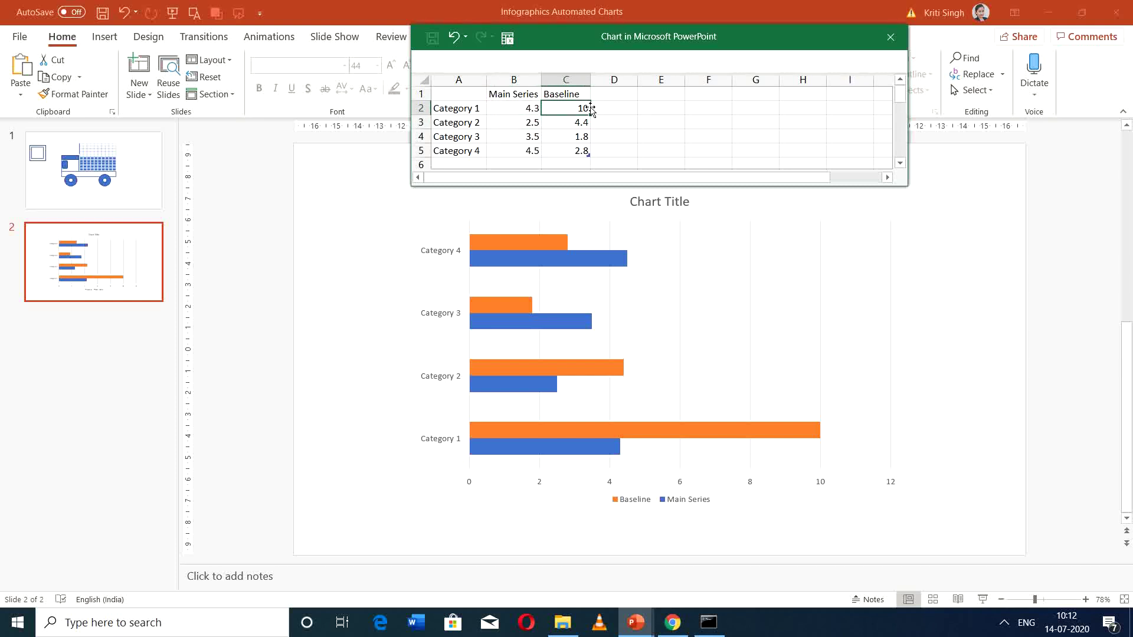
{"action": "mouse_move", "coordinate": [590, 109]}
{"action": "left_mouse_down"}
{"action": "mouse_move", "coordinate": [589, 168]}
{"action": "mouse_move", "coordinate": [592, 110]}
{"action": "left_mouse_up"}
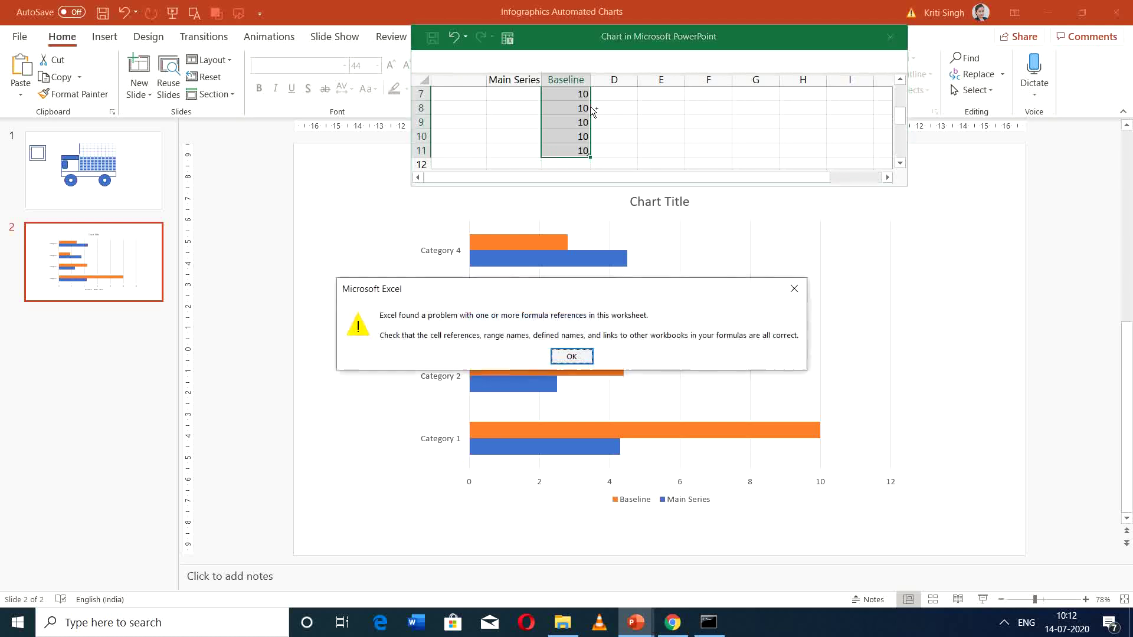
{"action": "key", "text": "Return"}
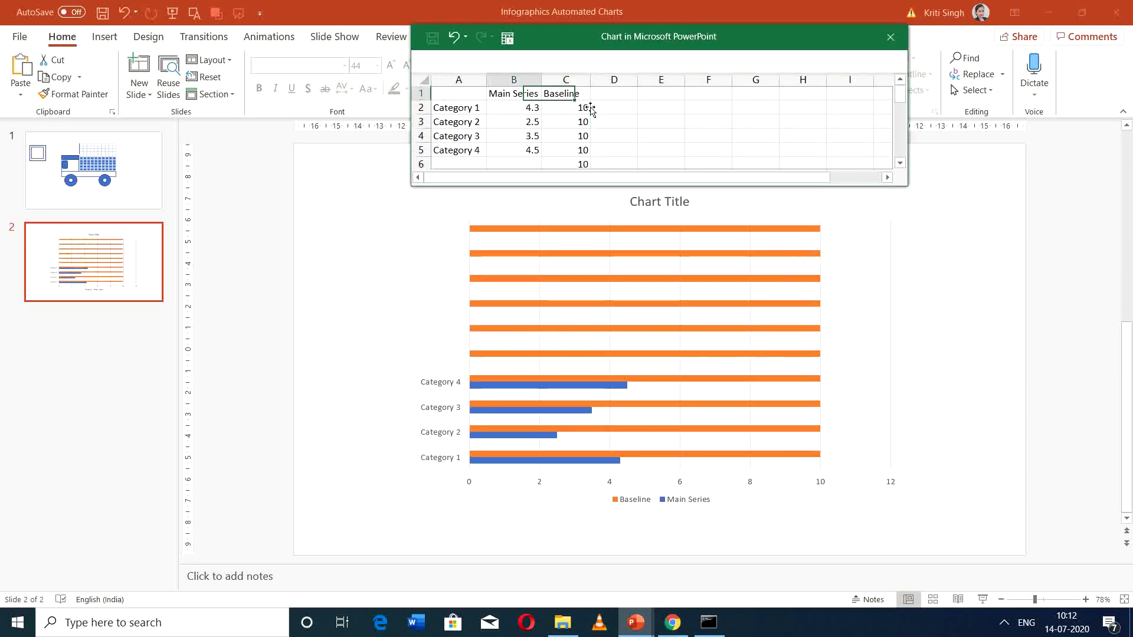
Add 'Category 5' in A6 and open the chart data in full Excel.
{"action": "key", "text": "Left"}
{"action": "key", "text": "Down"}
{"action": "key", "text": "Down"}
{"action": "key", "text": "Down"}
{"action": "key", "text": "Down"}
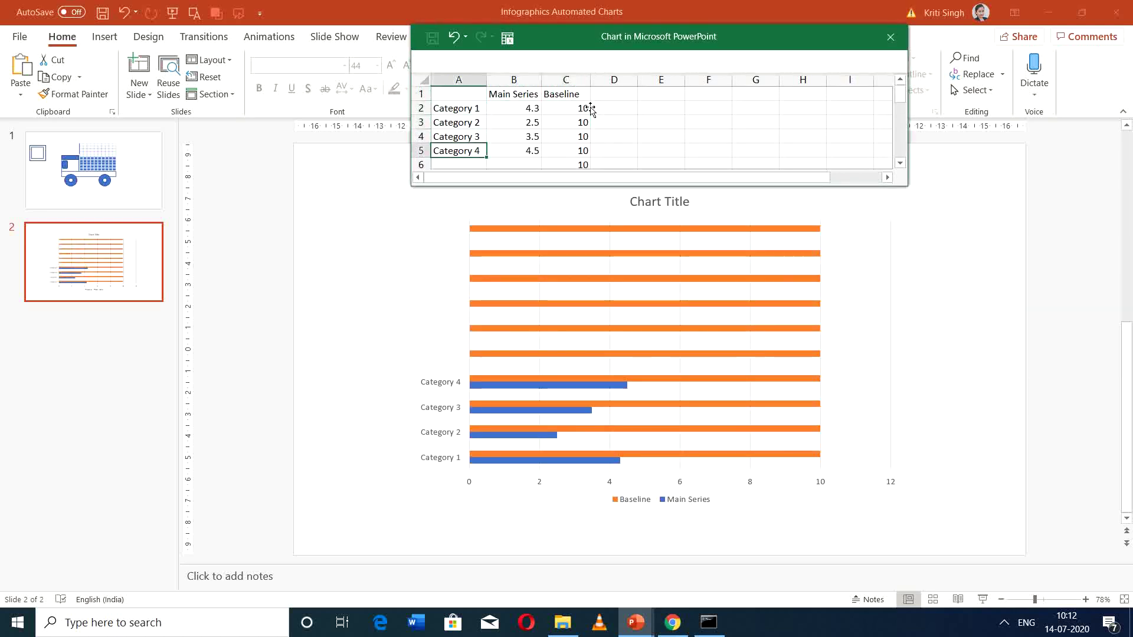
{"action": "key", "text": "Down"}
{"action": "type", "text": "Cate"}
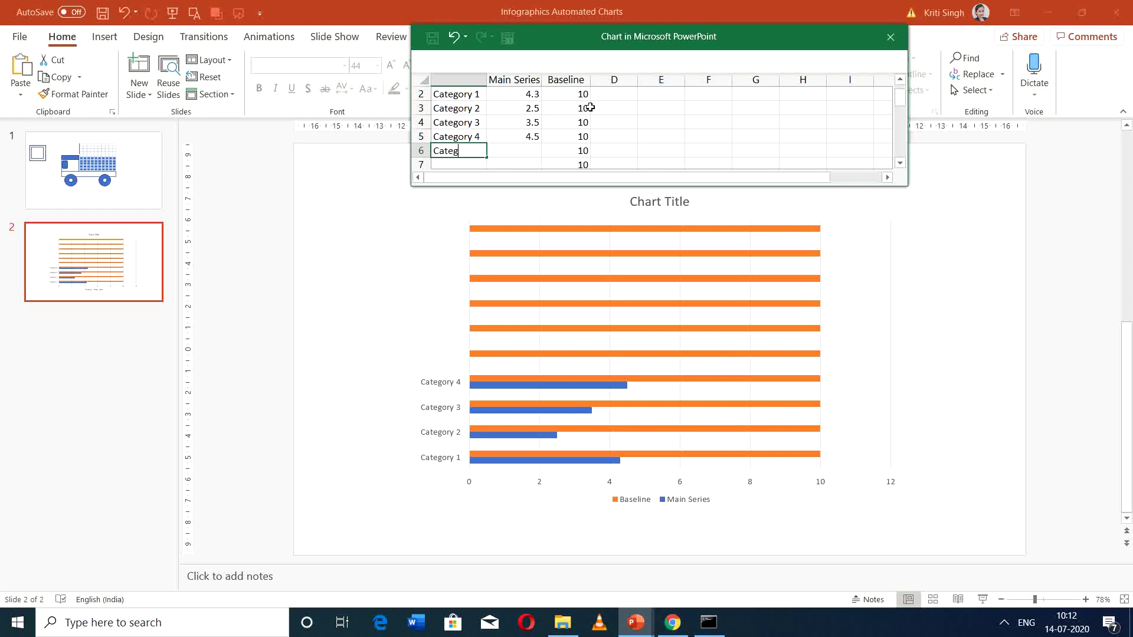
{"action": "key", "text": "Return"}
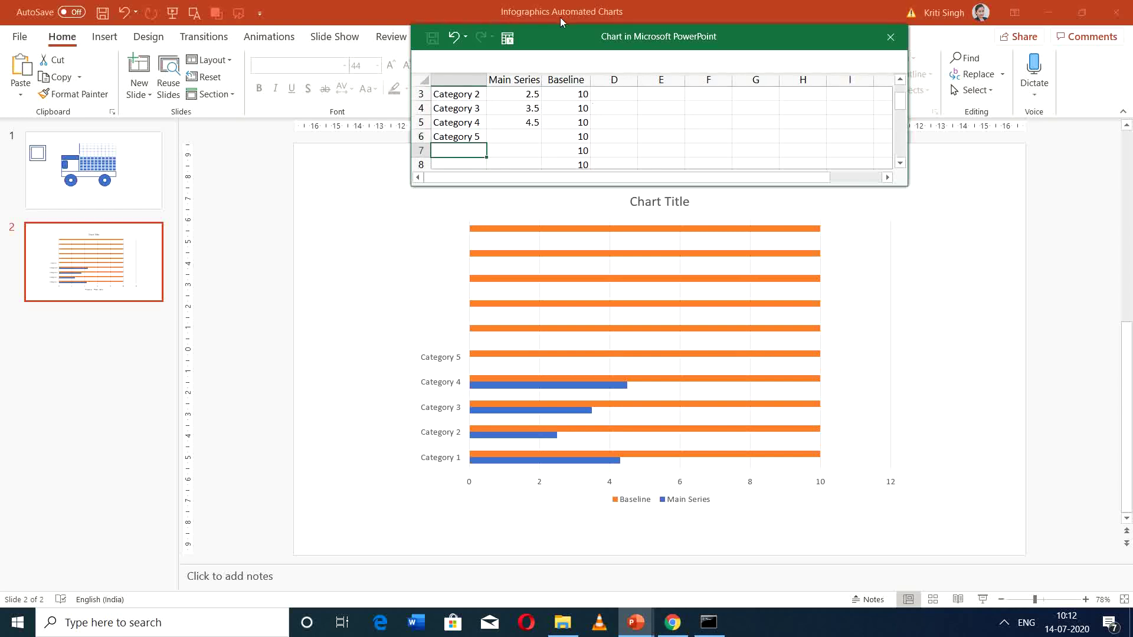
{"action": "left_click", "coordinate": [518, 22]}
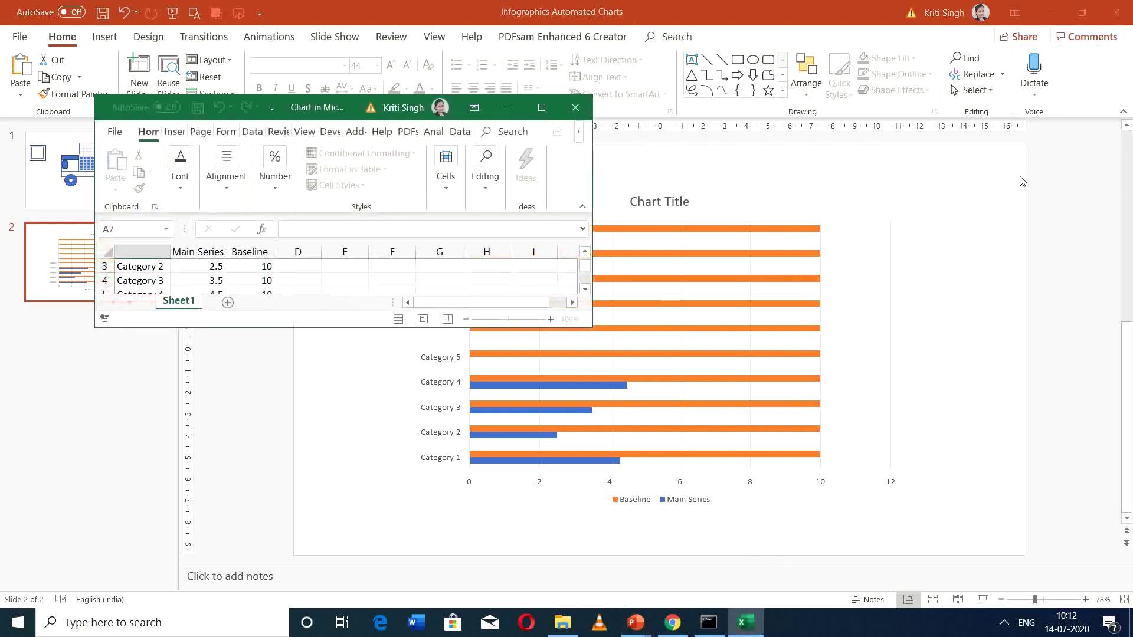
Snap PowerPoint to the right and the Excel data to the left, then adjust both widths.
{"action": "key", "text": "super+Right"}
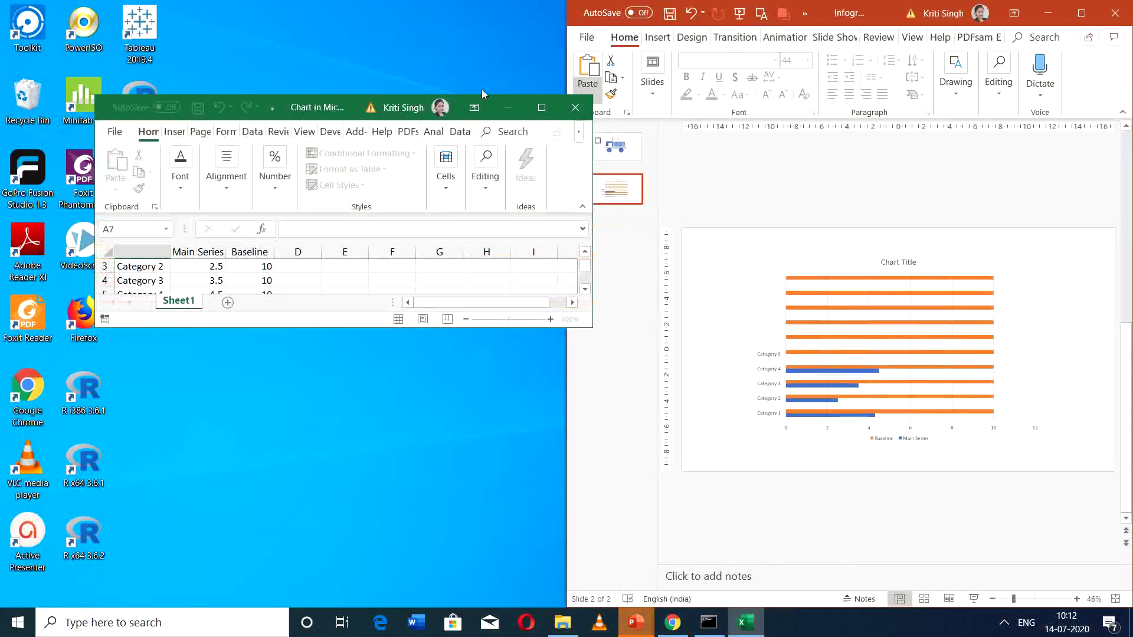
{"action": "key", "text": "super+Left"}
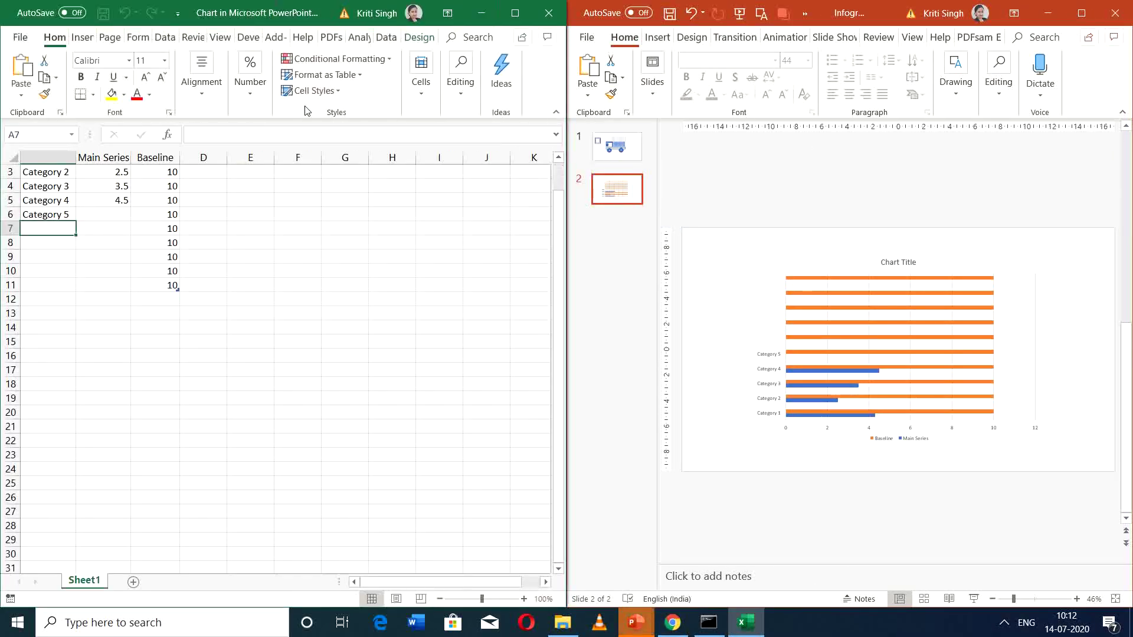
{"action": "left_click_drag", "start_coordinate": [566, 271], "coordinate": [302, 271]}
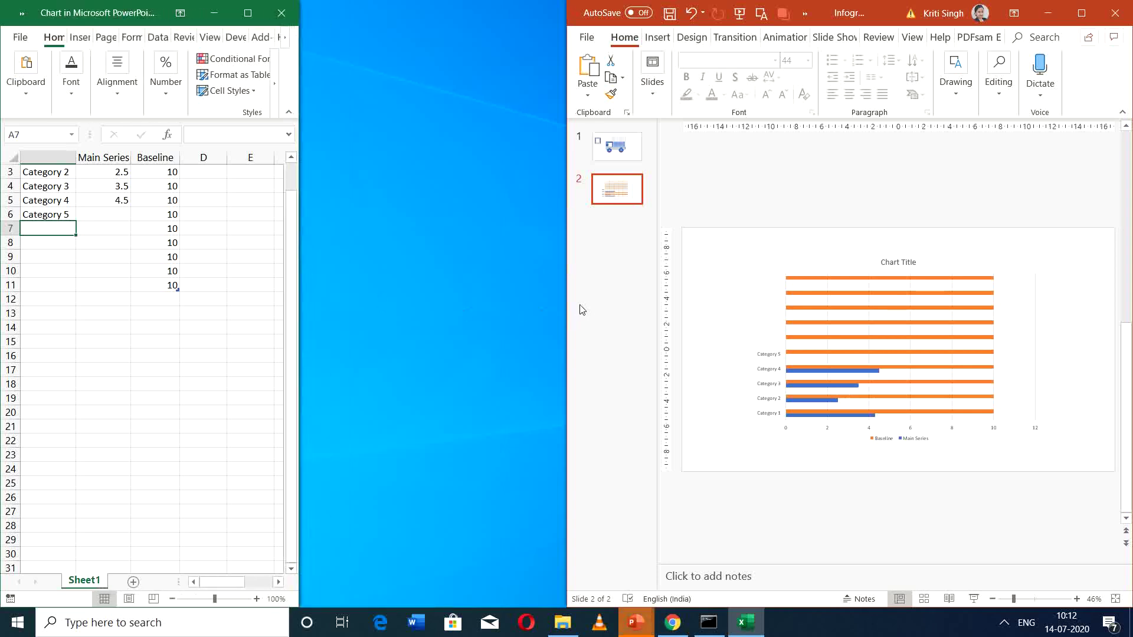
{"action": "left_click_drag", "start_coordinate": [563, 312], "coordinate": [295, 331]}
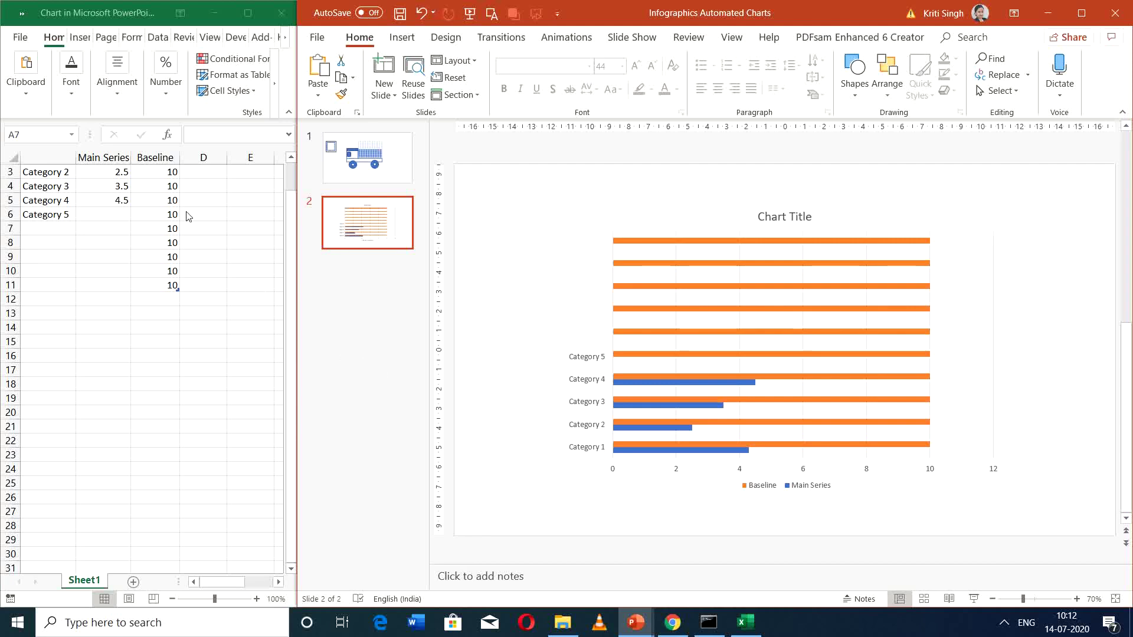
{"action": "scroll", "coordinate": [94, 248], "scroll_direction": "up", "scroll_amount": 1}
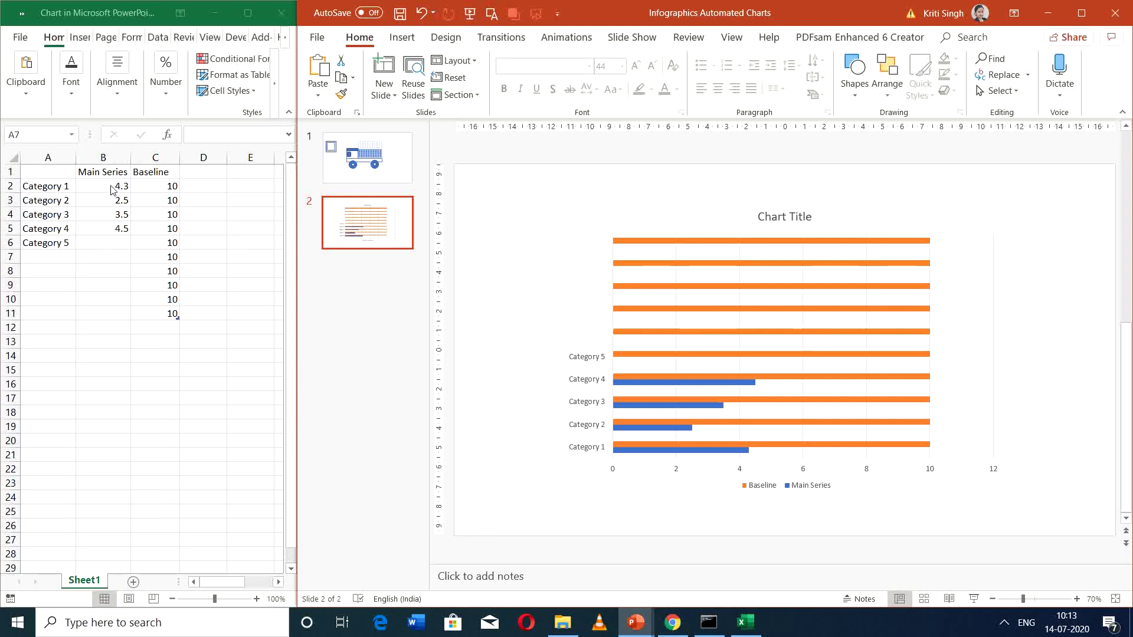
Enter Category 6 through Category 10 in cells A7:A11.
{"action": "left_click", "coordinate": [69, 259]}
{"action": "type", "text": "C"}
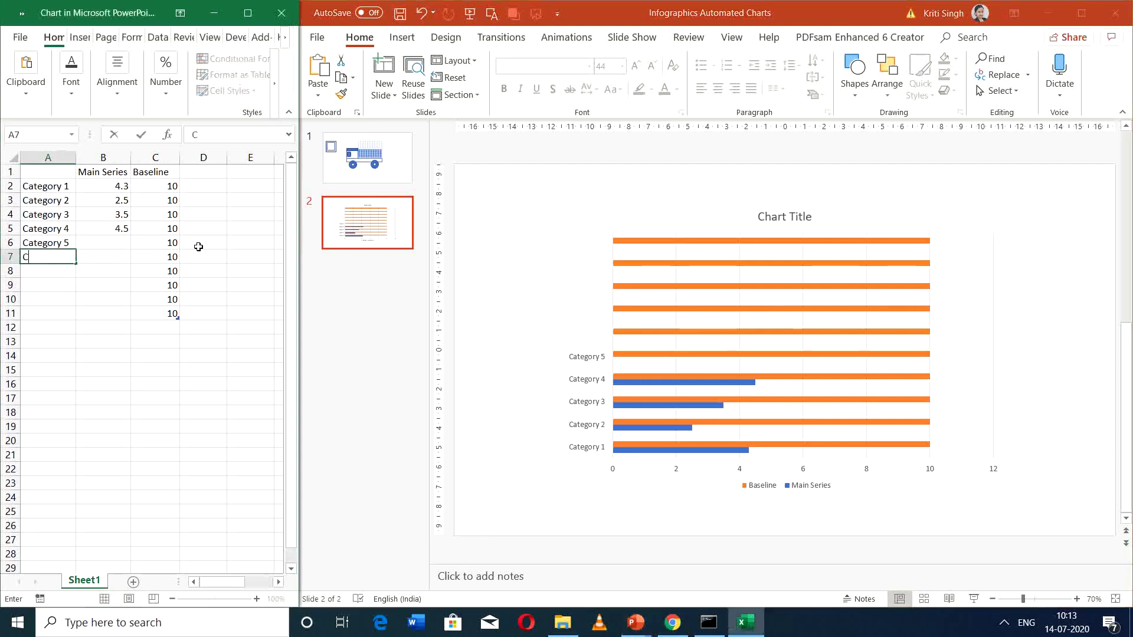
{"action": "type", "text": "ategory"}
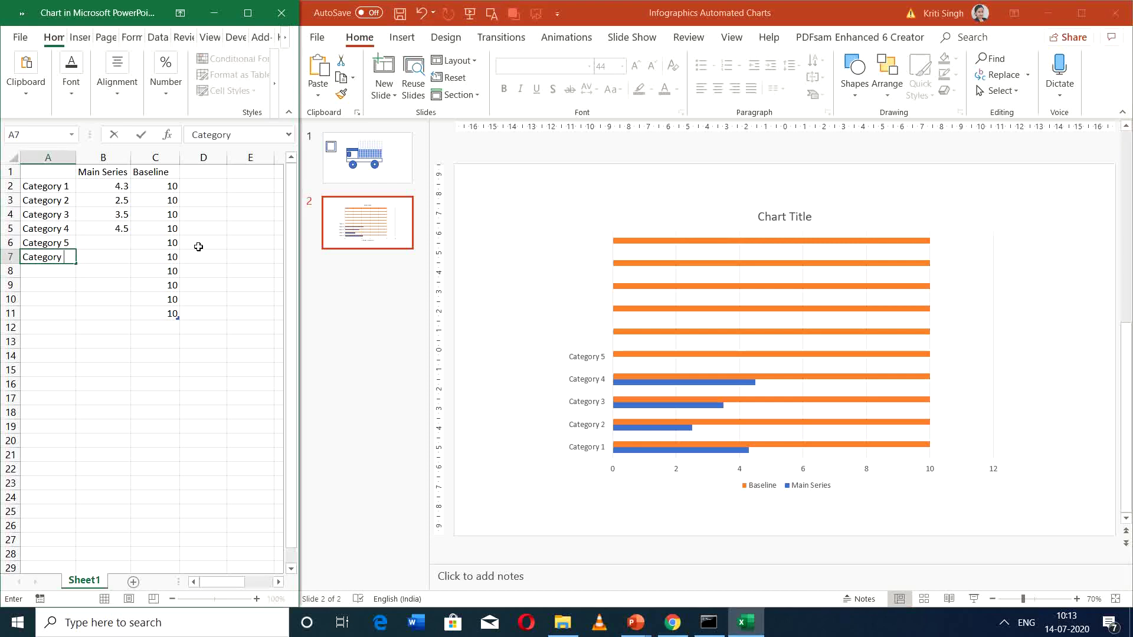
{"action": "type", "text": " 6"}
{"action": "key", "text": "Return"}
{"action": "type", "text": "Category 7"}
{"action": "key", "text": "Return"}
{"action": "type", "text": "Category 8"}
{"action": "key", "text": "Return"}
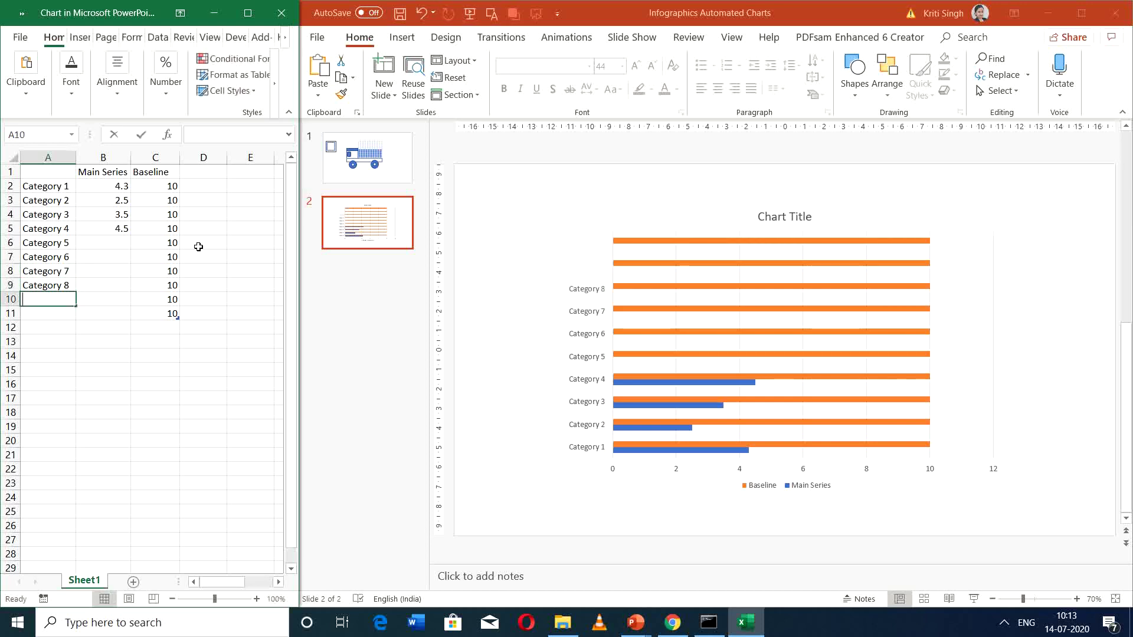
{"action": "type", "text": "Category 9"}
{"action": "key", "text": "Return"}
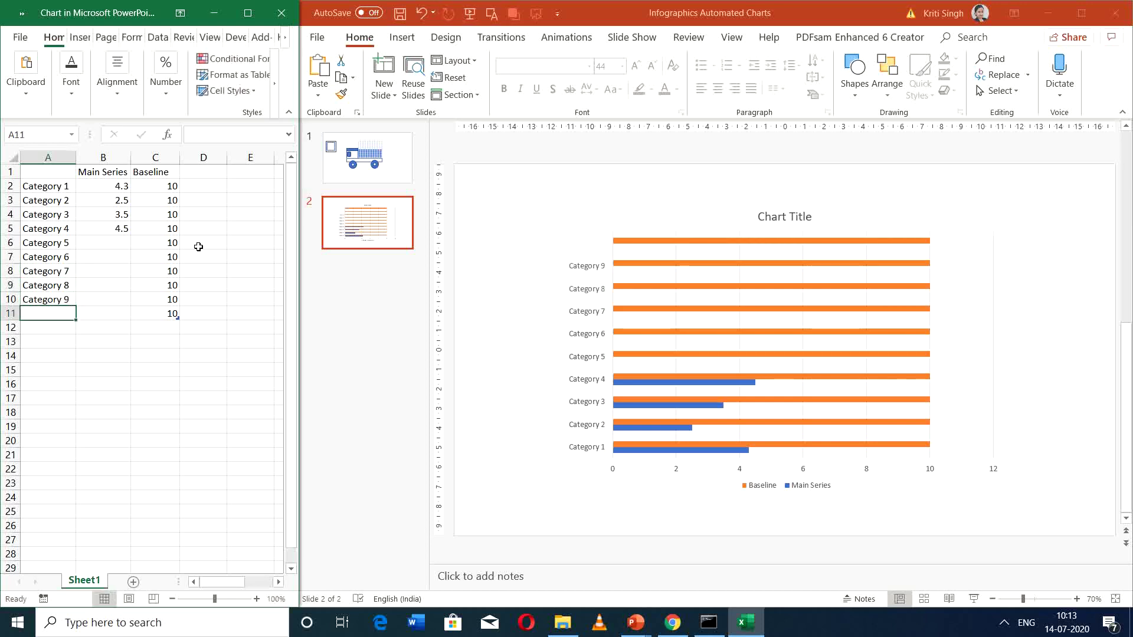
{"action": "type", "text": "category 10"}
{"action": "key", "text": "Return"}
{"action": "key", "text": "Up"}
{"action": "type", "text": "Cat"}
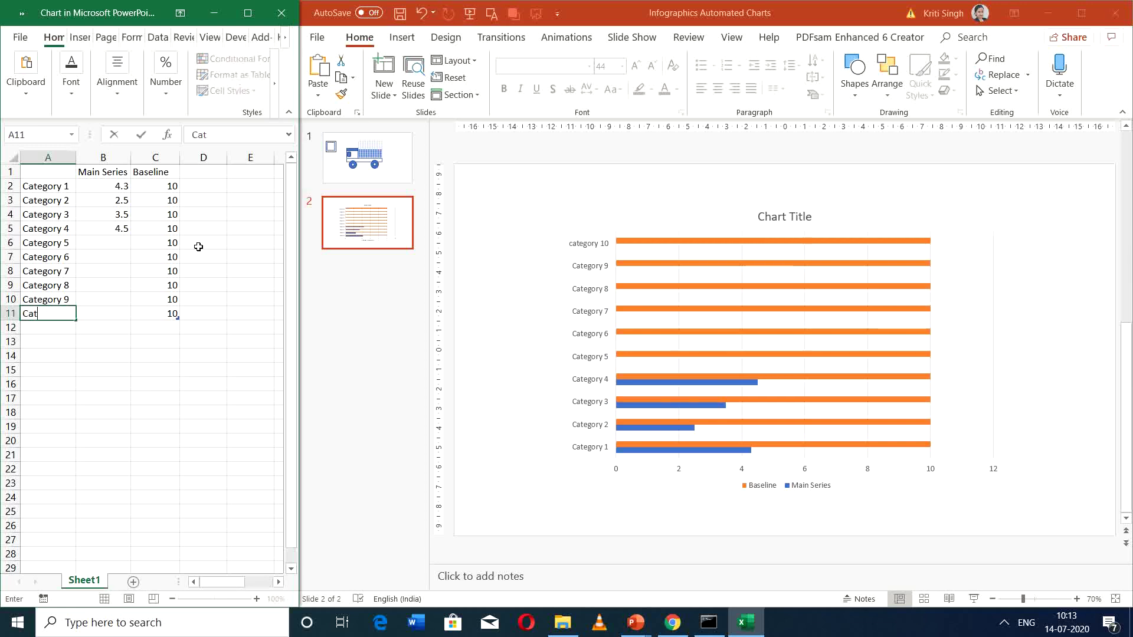
{"action": "type", "text": "egpry"}
{"action": "key", "text": "Return"}
{"action": "key", "text": "Up"}
{"action": "key", "text": "F2"}
{"action": "type", "text": "10"}
{"action": "key", "text": "Return"}
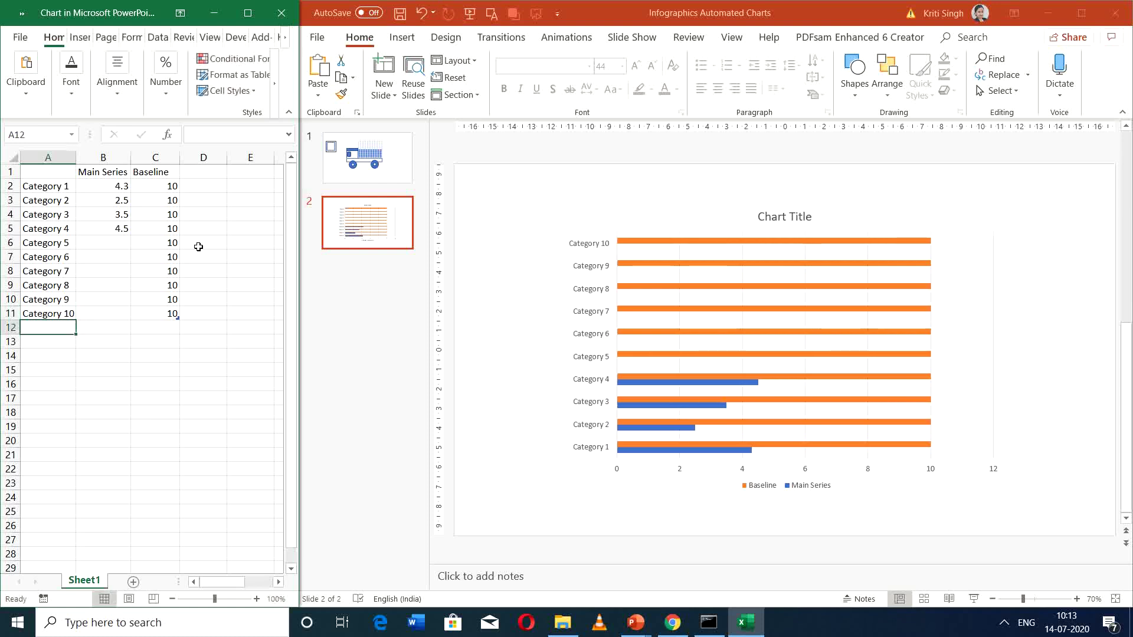
Clear the old Main Series values in column B.
{"action": "key", "text": "Up"}
{"action": "key", "text": "Up"}
{"action": "key", "text": "Up"}
{"action": "key", "text": "Up"}
{"action": "key", "text": "Up"}
{"action": "key", "text": "Up"}
{"action": "key", "text": "Up"}
{"action": "key", "text": "Up"}
{"action": "key", "text": "Up"}
{"action": "key", "text": "Up"}
{"action": "key", "text": "Up"}
{"action": "key", "text": "Right"}
{"action": "key", "text": "Down"}
{"action": "key", "text": "shift+Down"}
{"action": "key", "text": "shift+Down"}
{"action": "key", "text": "shift+Down"}
{"action": "key", "text": "shift+Down"}
{"action": "key", "text": "Delete"}
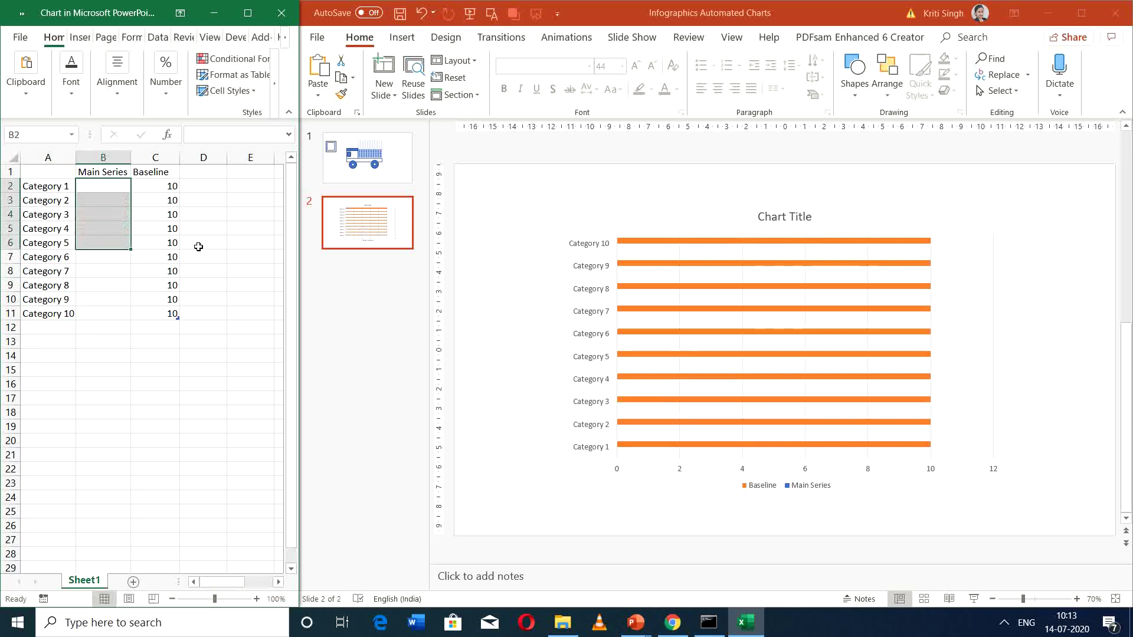
{"action": "left_click", "coordinate": [164, 230]}
Enter Main Series values 3, 5, 6, 8, 9, 5, 7, 8, 4, 3 for Categories 1–10.
{"action": "left_click", "coordinate": [113, 191]}
{"action": "type", "text": "3"}
{"action": "key", "text": "Return"}
{"action": "type", "text": "5"}
{"action": "key", "text": "Return"}
{"action": "key", "text": "Down"}
{"action": "key", "text": "Down"}
{"action": "key", "text": "Down"}
{"action": "key", "text": "Up"}
{"action": "key", "text": "Up"}
{"action": "key", "text": "Up"}
{"action": "type", "text": "6"}
{"action": "key", "text": "Return"}
{"action": "type", "text": "8"}
{"action": "key", "text": "Return"}
{"action": "type", "text": "9"}
{"action": "key", "text": "Return"}
{"action": "key", "text": "Return"}
{"action": "key", "text": "Up"}
{"action": "type", "text": "5"}
{"action": "key", "text": "Return"}
{"action": "type", "text": "7"}
{"action": "key", "text": "Return"}
{"action": "type", "text": "8"}
{"action": "key", "text": "Return"}
{"action": "type", "text": "4"}
{"action": "key", "text": "Return"}
{"action": "type", "text": "3"}
{"action": "key", "text": "Return"}
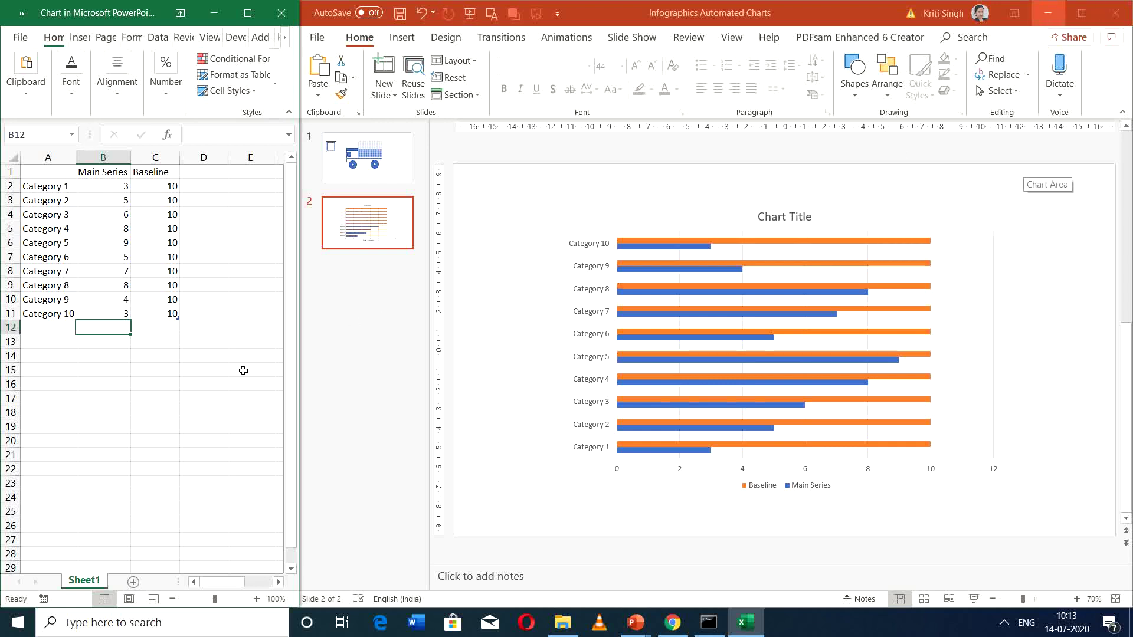
Readjust the Excel and PowerPoint window widths and bring up slide 2.
{"action": "left_click_drag", "start_coordinate": [300, 354], "coordinate": [278, 355]}
{"action": "left_click", "coordinate": [301, 392]}
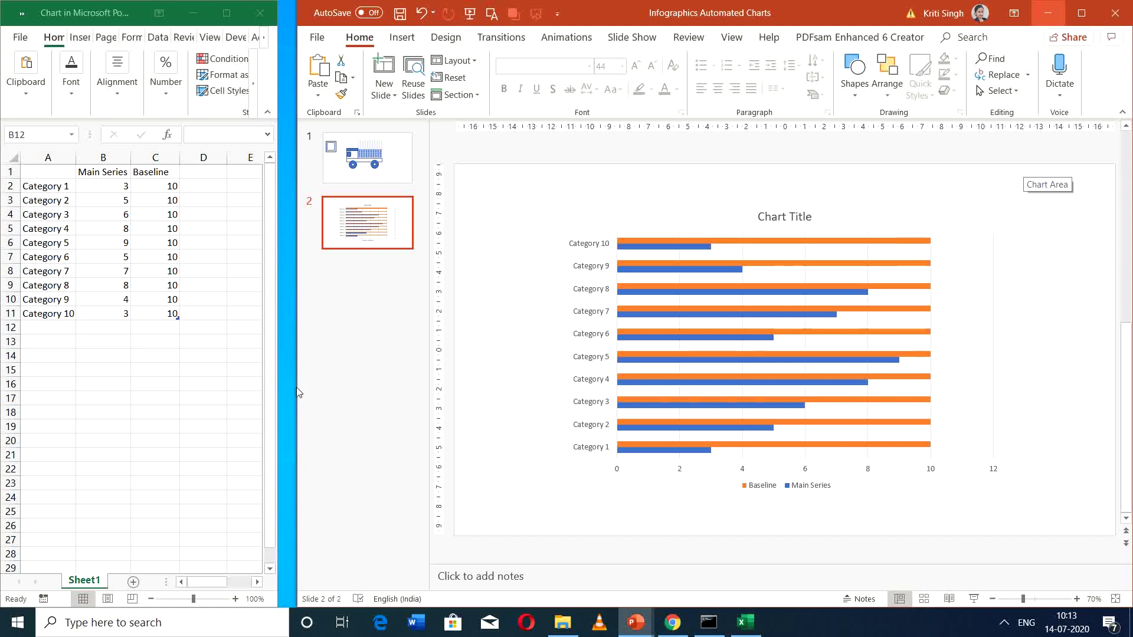
{"action": "left_click_drag", "start_coordinate": [298, 392], "coordinate": [278, 387]}
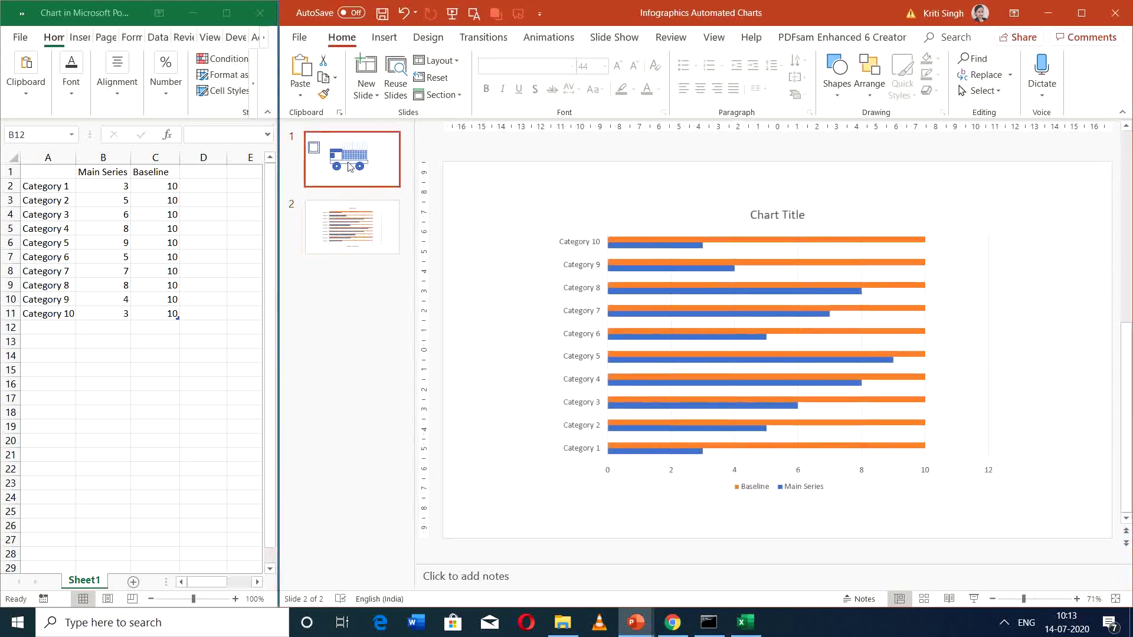
{"action": "left_click", "coordinate": [381, 204]}
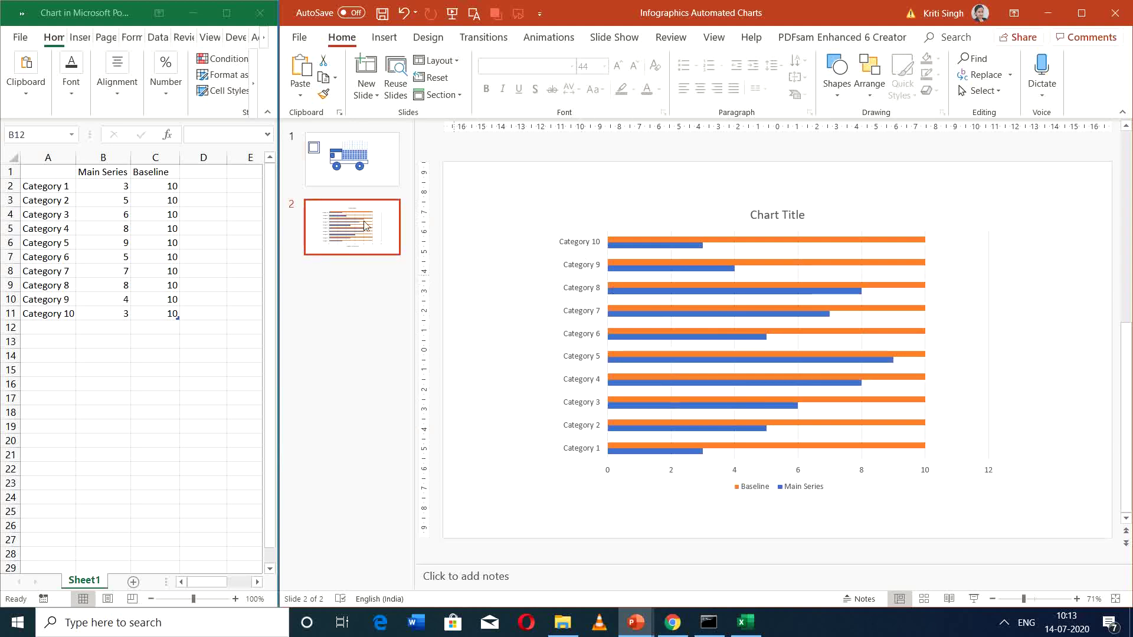
{"action": "left_click", "coordinate": [577, 289]}
Draw a blue rectangle left of the chart and set its height to 4 cm, making a square.
{"action": "left_click", "coordinate": [384, 37]}
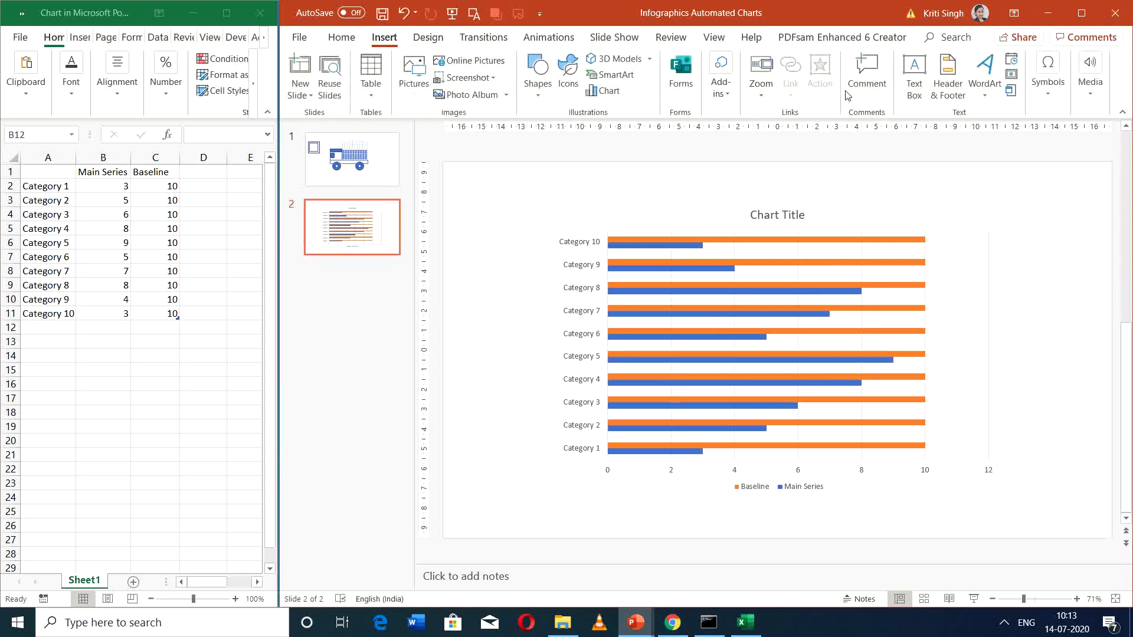
{"action": "left_click", "coordinate": [537, 80]}
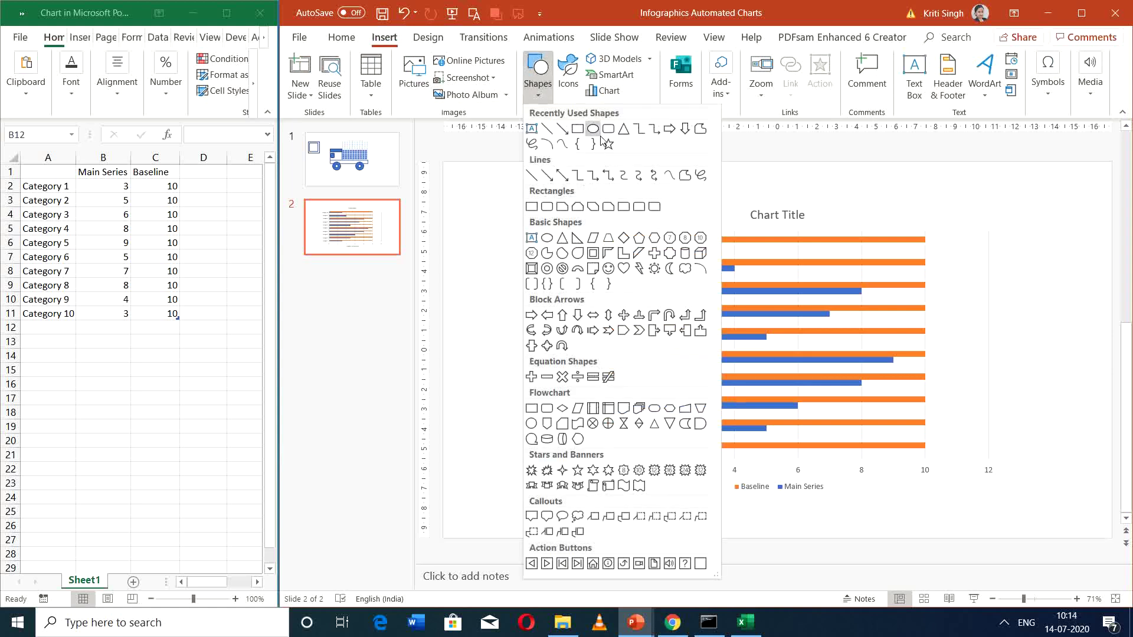
{"action": "left_click", "coordinate": [577, 128]}
{"action": "left_click_drag", "start_coordinate": [467, 227], "coordinate": [546, 294]}
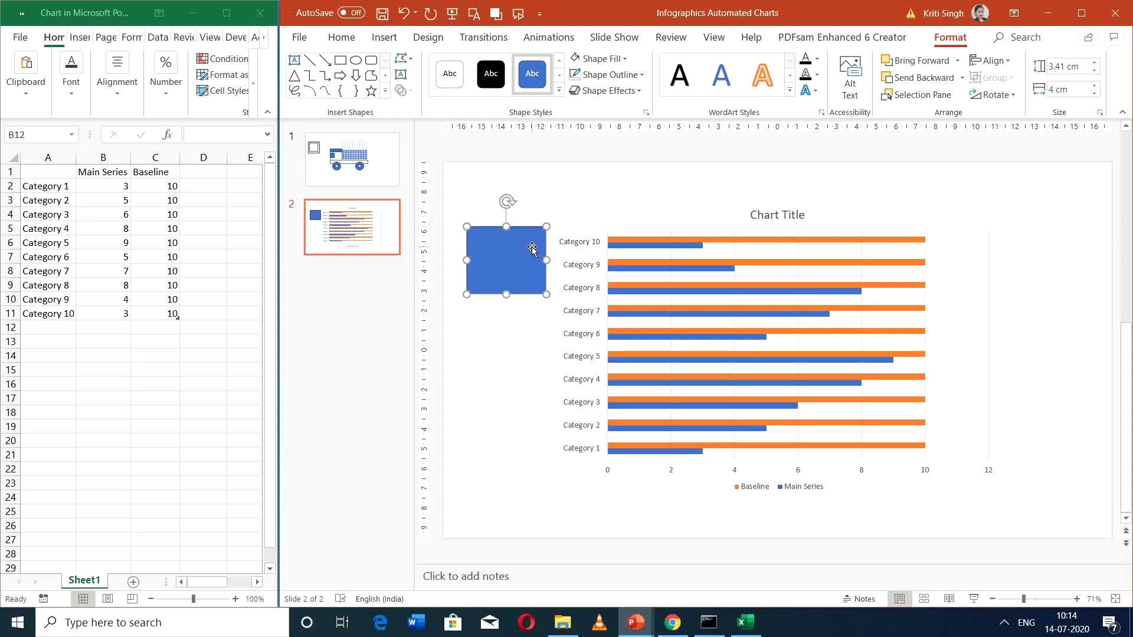
{"action": "left_click", "coordinate": [1054, 69]}
{"action": "type", "text": "4"}
{"action": "key", "text": "Return"}
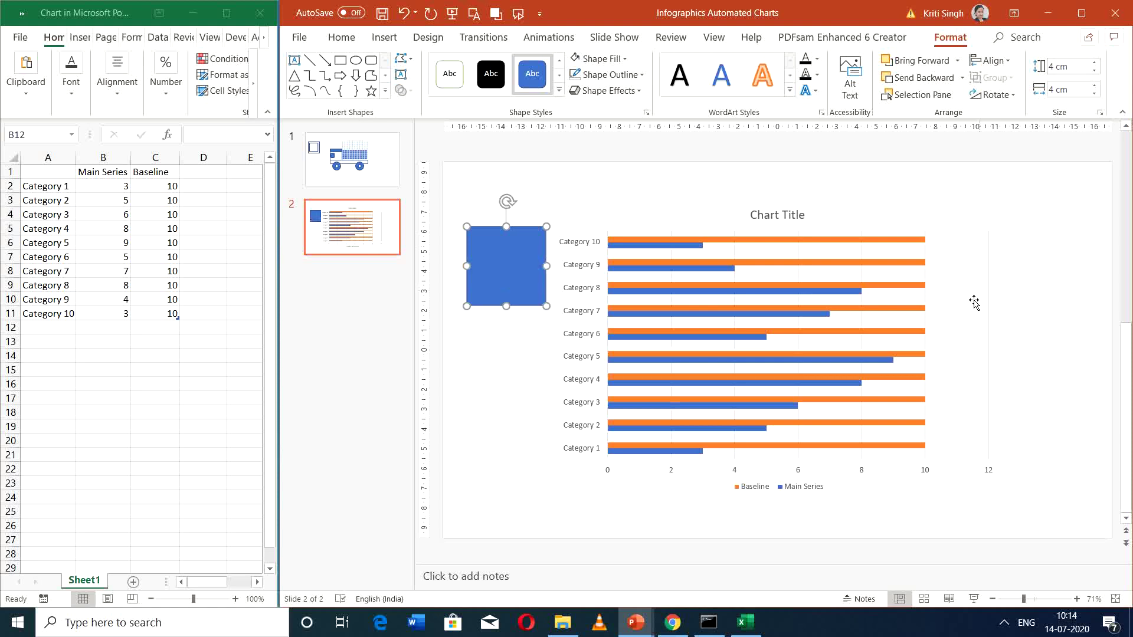
Duplicate the square, resize the copy to 3 × 3 cm, and place it on the larger square.
{"action": "left_click_drag", "start_coordinate": [521, 273], "coordinate": [525, 346]}
{"action": "triple_click", "coordinate": [1069, 69]}
{"action": "type", "text": "3"}
{"action": "key", "text": "Return"}
{"action": "triple_click", "coordinate": [1063, 90]}
{"action": "type", "text": "3"}
{"action": "key", "text": "Return"}
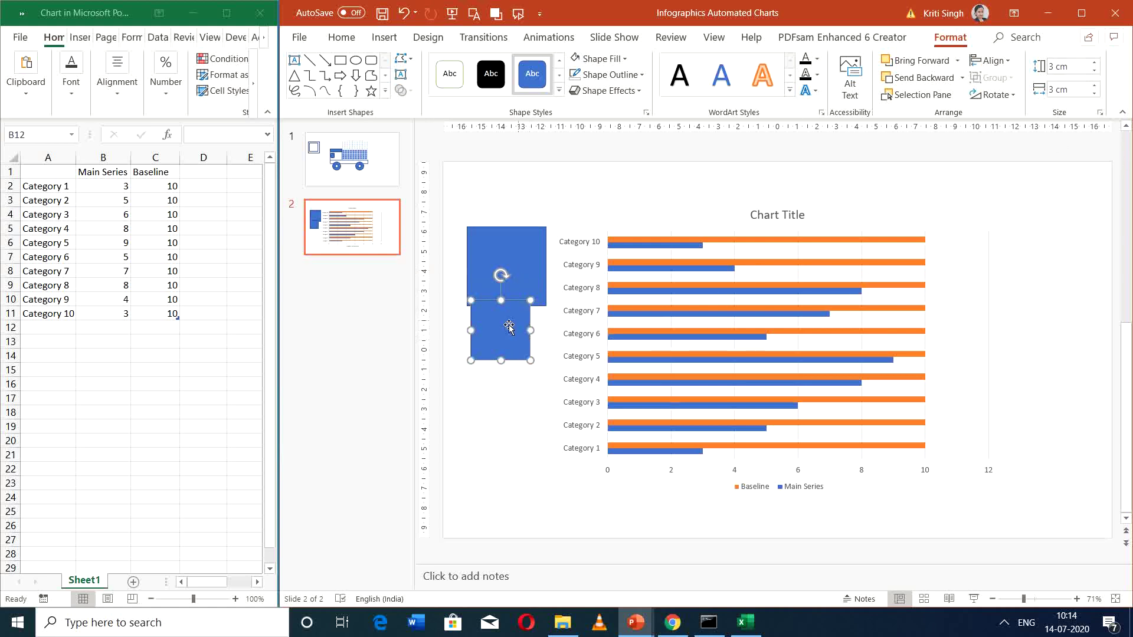
{"action": "left_click_drag", "start_coordinate": [508, 324], "coordinate": [514, 260]}
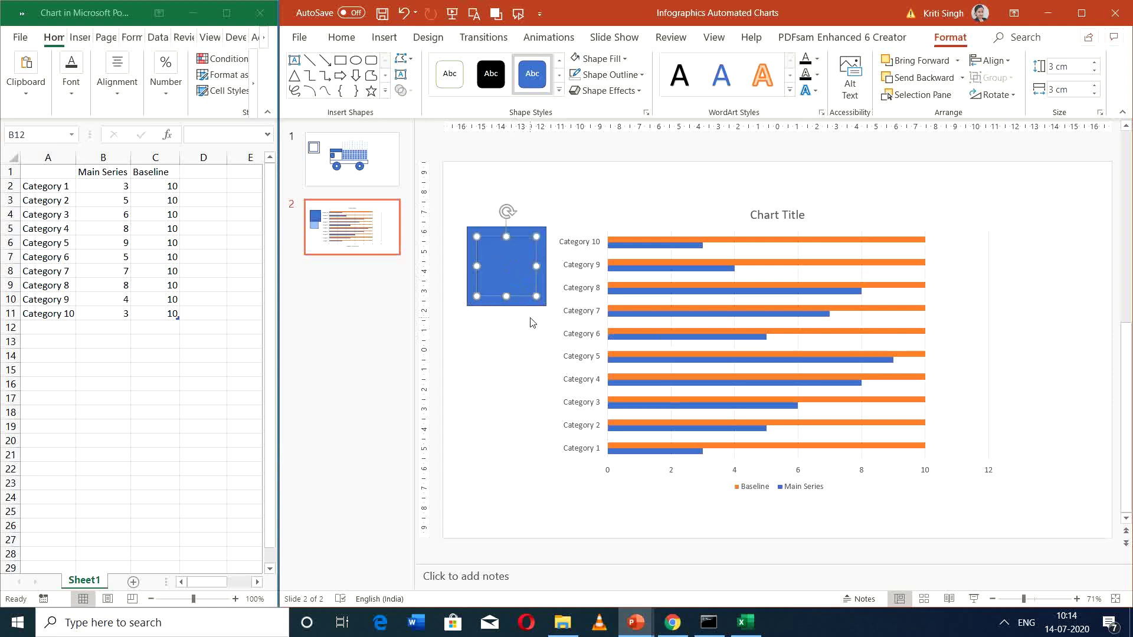
Subtract the small inner square from the large 4 cm square to form a hollow frame.
{"action": "left_click", "coordinate": [552, 210]}
{"action": "left_click", "coordinate": [521, 259]}
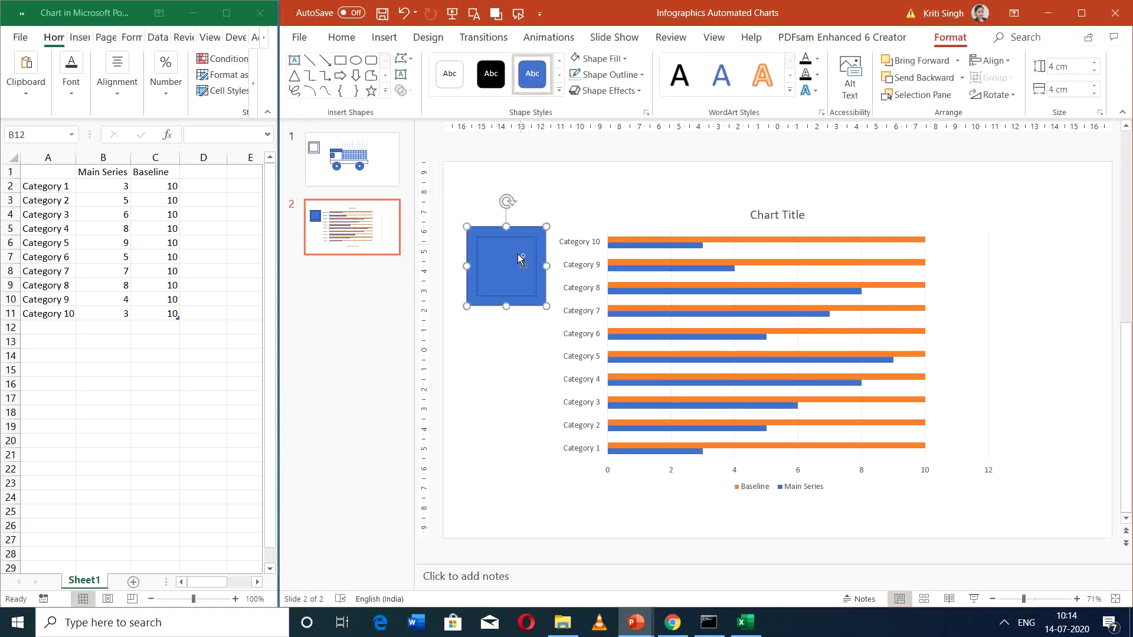
{"action": "left_click", "coordinate": [521, 259], "text": "shift"}
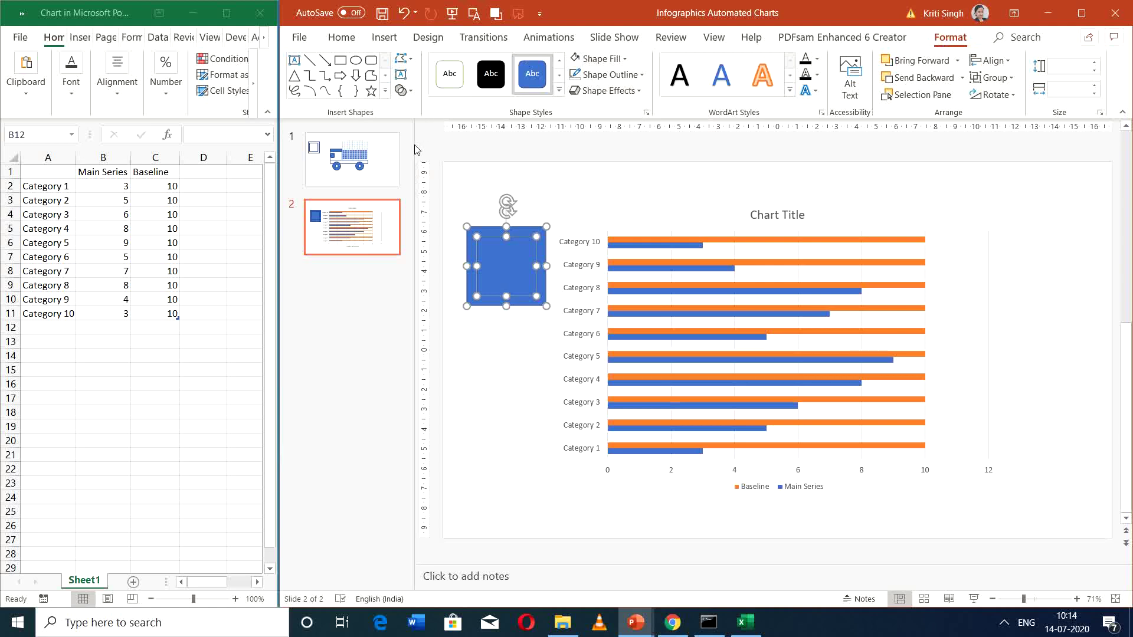
{"action": "left_click", "coordinate": [401, 90]}
{"action": "left_click", "coordinate": [424, 171]}
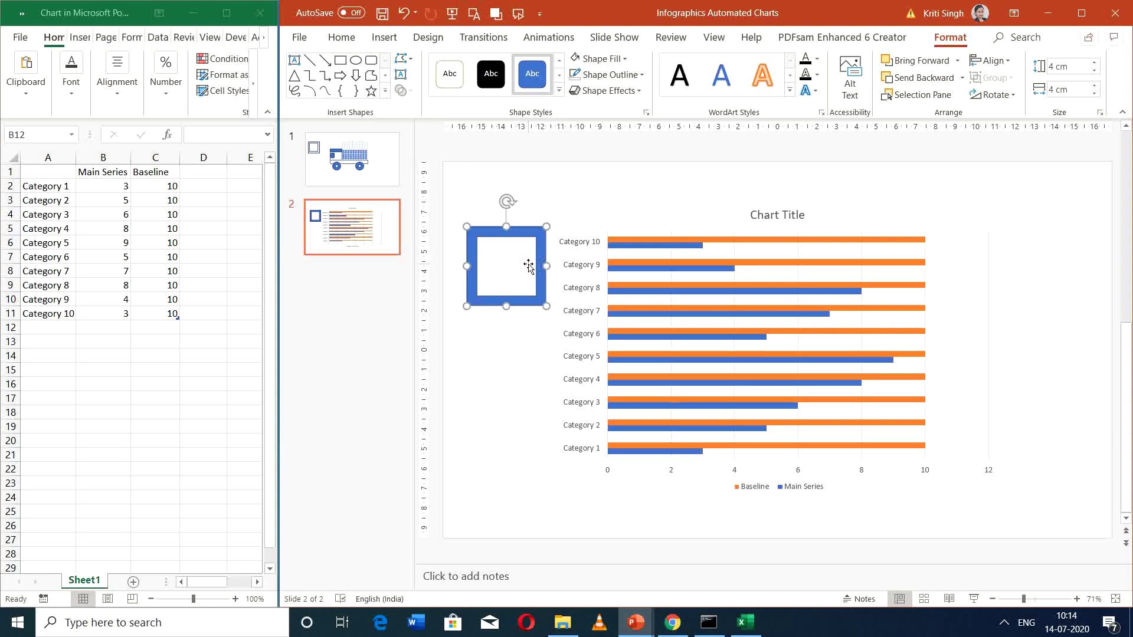
Give the square frame a white fill.
{"action": "right_click", "coordinate": [479, 232]}
{"action": "left_click", "coordinate": [498, 195]}
{"action": "left_click", "coordinate": [523, 189]}
{"action": "left_click", "coordinate": [517, 240]}
{"action": "left_click", "coordinate": [506, 384]}
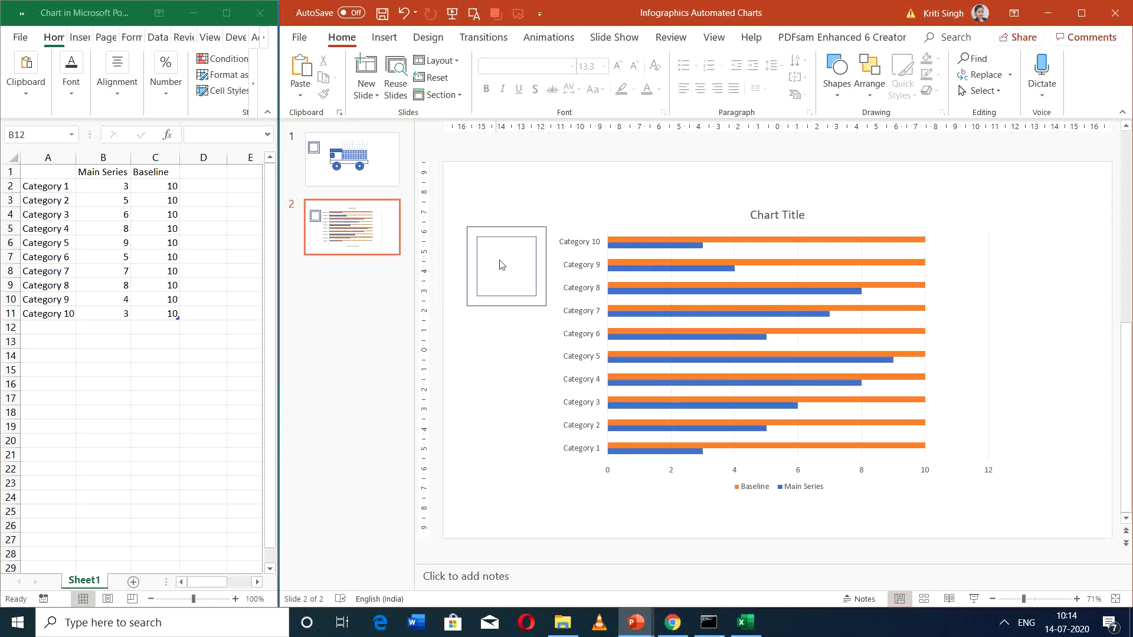
Copy the hollow square frame to the clipboard.
{"action": "left_click", "coordinate": [621, 248]}
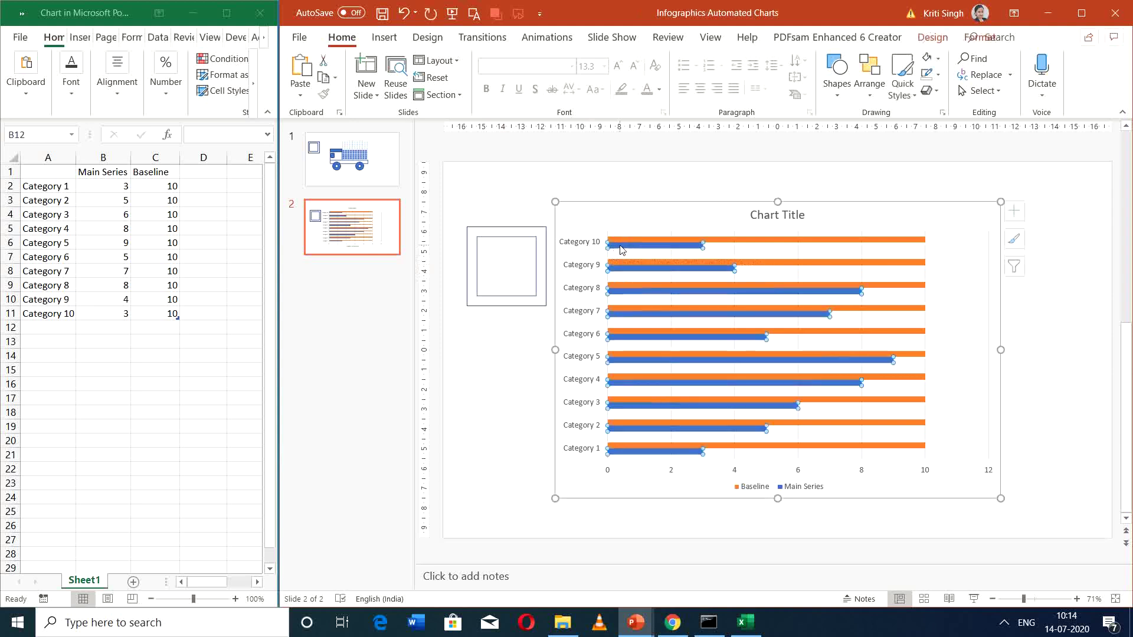
{"action": "left_click", "coordinate": [649, 239]}
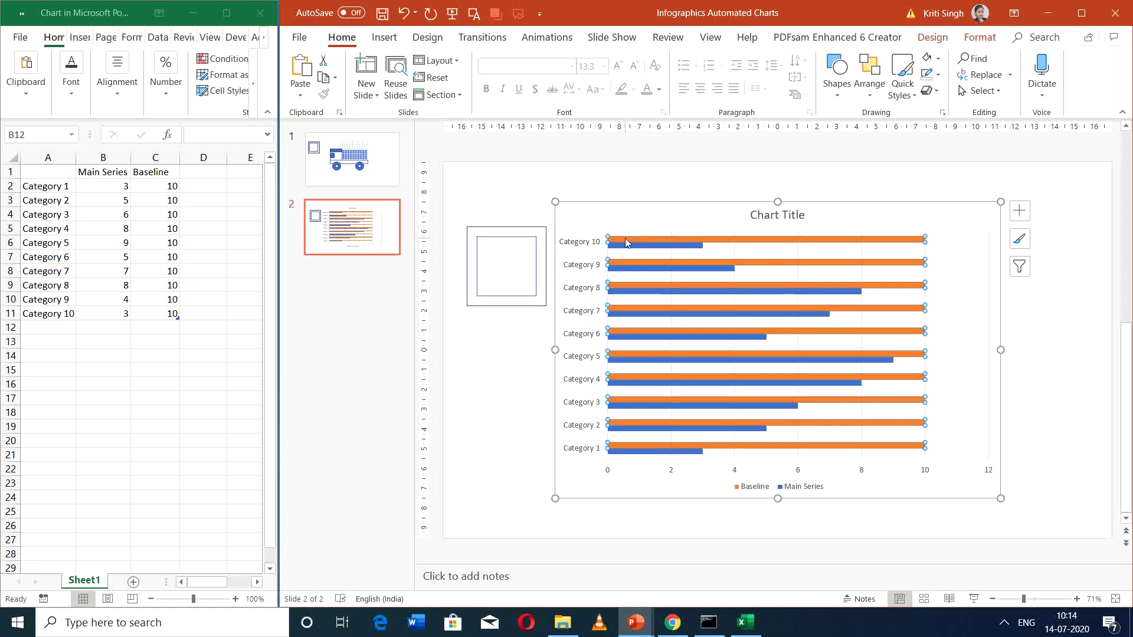
{"action": "left_click", "coordinate": [512, 272]}
{"action": "left_click", "coordinate": [475, 294]}
{"action": "right_click", "coordinate": [472, 296]}
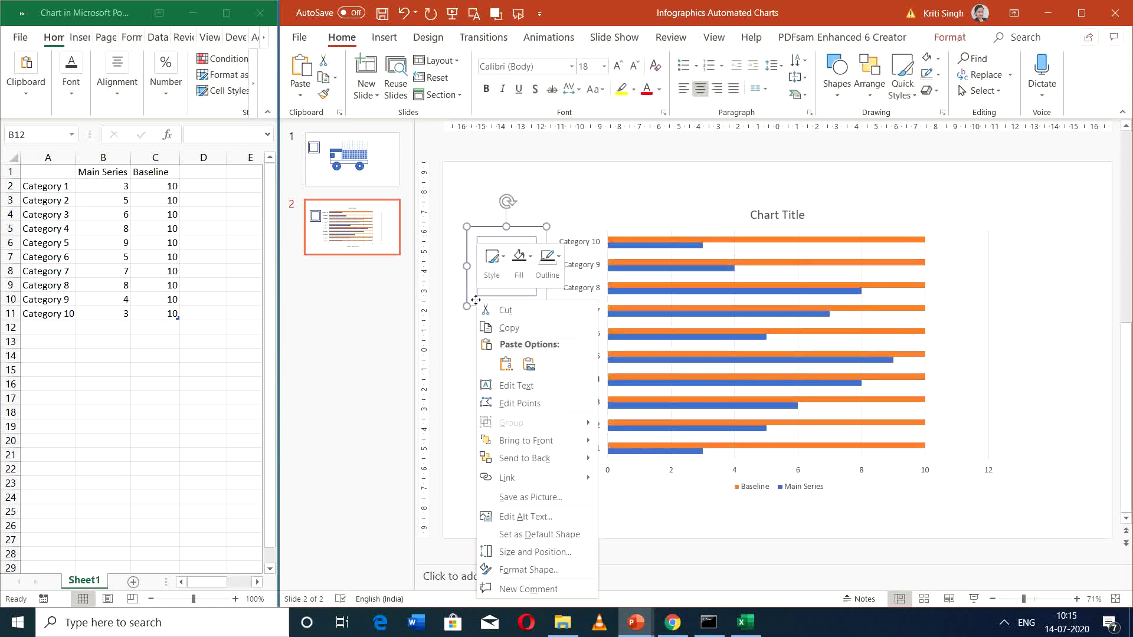
{"action": "left_click", "coordinate": [498, 333]}
Open Format Data Series for the orange Baseline bars at the Fill & Line settings.
{"action": "left_click", "coordinate": [656, 241]}
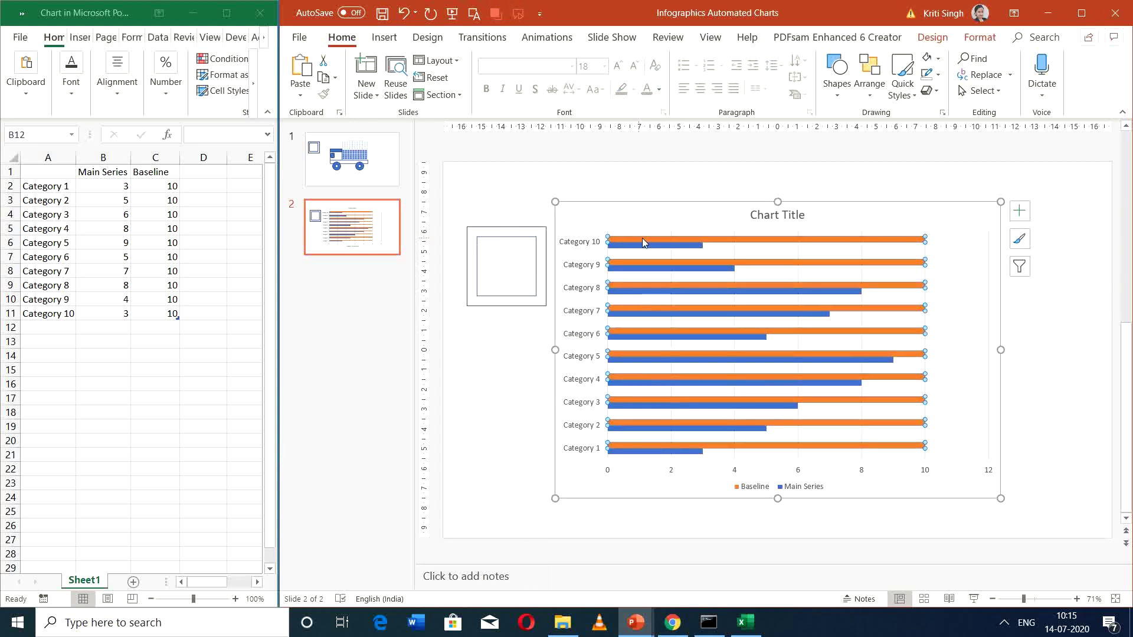
{"action": "right_click", "coordinate": [708, 242]}
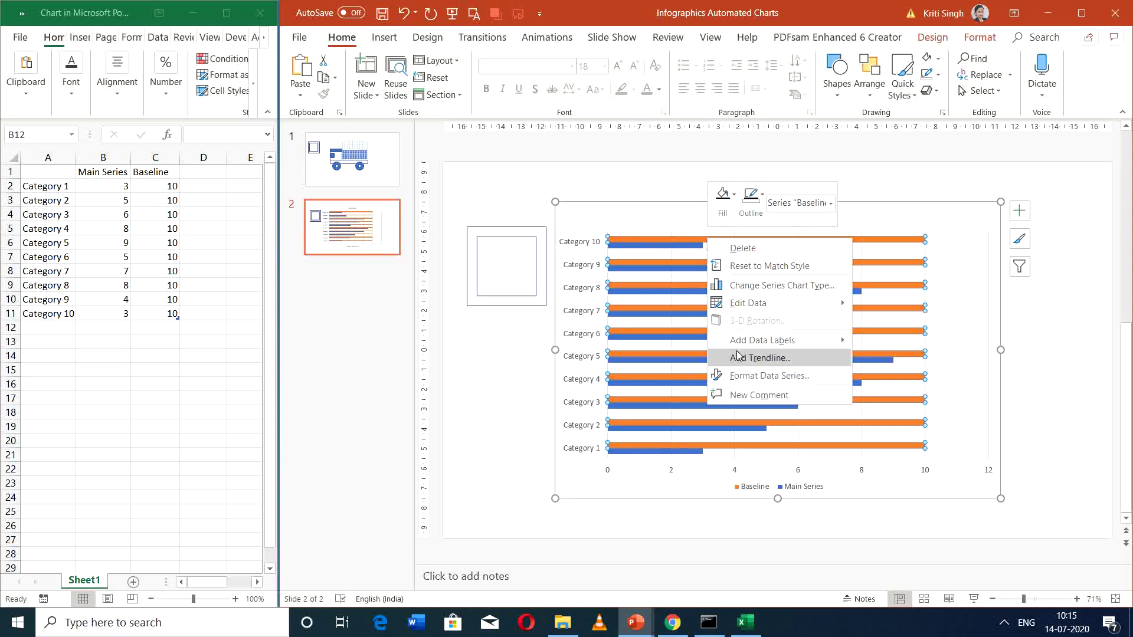
{"action": "left_click", "coordinate": [720, 199]}
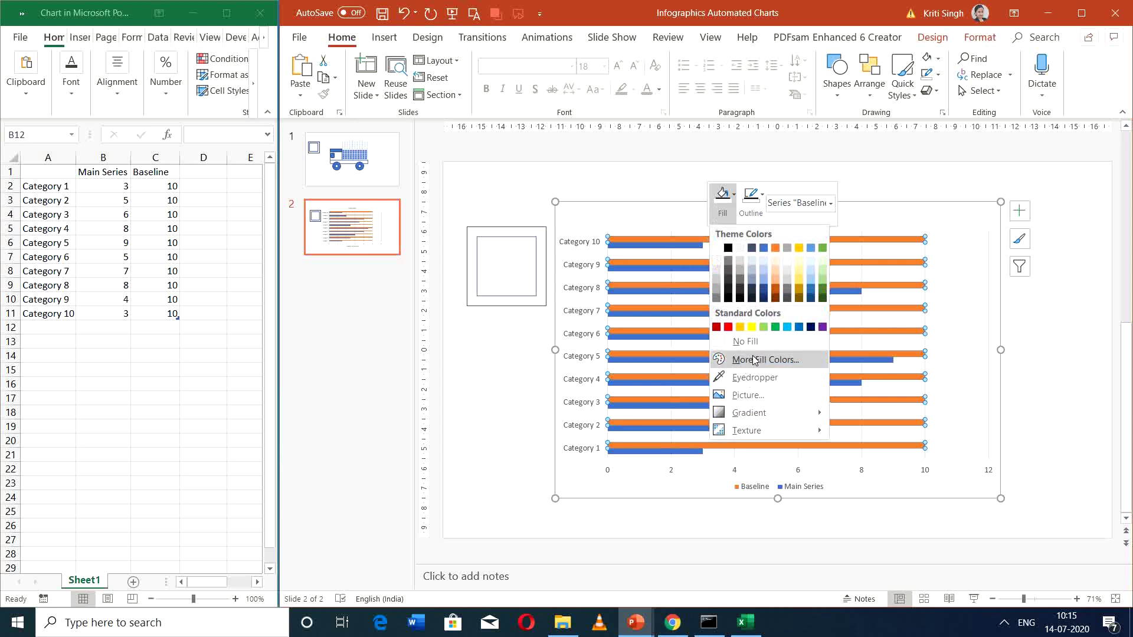
{"action": "right_click", "coordinate": [690, 243]}
{"action": "left_click", "coordinate": [725, 376]}
{"action": "left_click", "coordinate": [942, 183]}
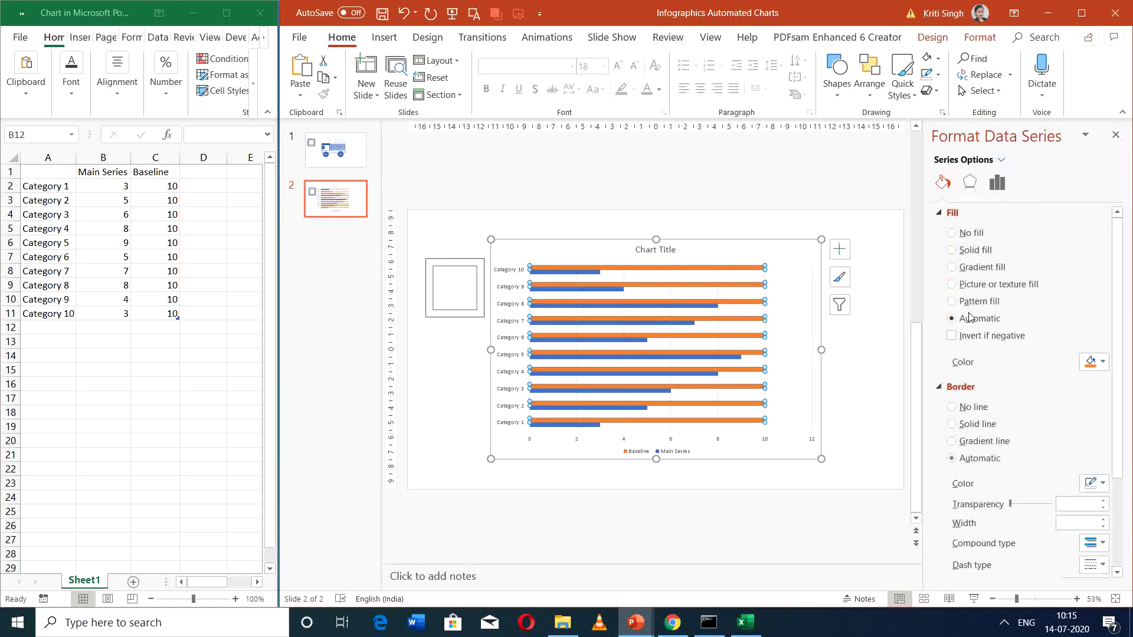
Fill the Baseline bars with the clipboard square frame, stacked and scaled at 1 unit per picture.
{"action": "left_click", "coordinate": [951, 284]}
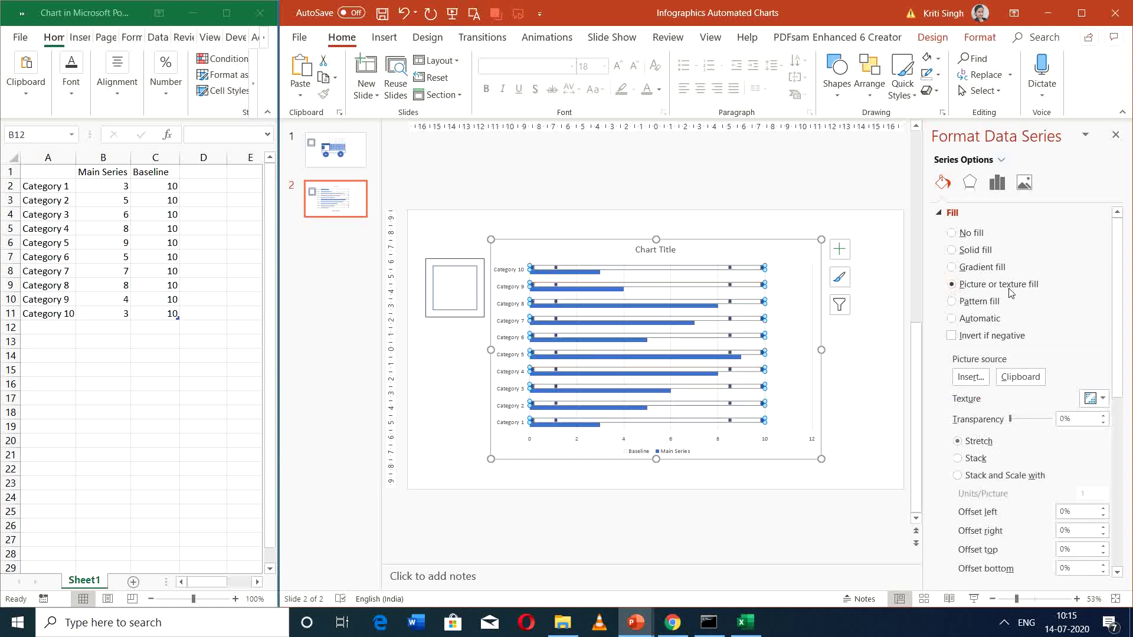
{"action": "left_click", "coordinate": [1018, 378]}
{"action": "mouse_move", "coordinate": [679, 272]}
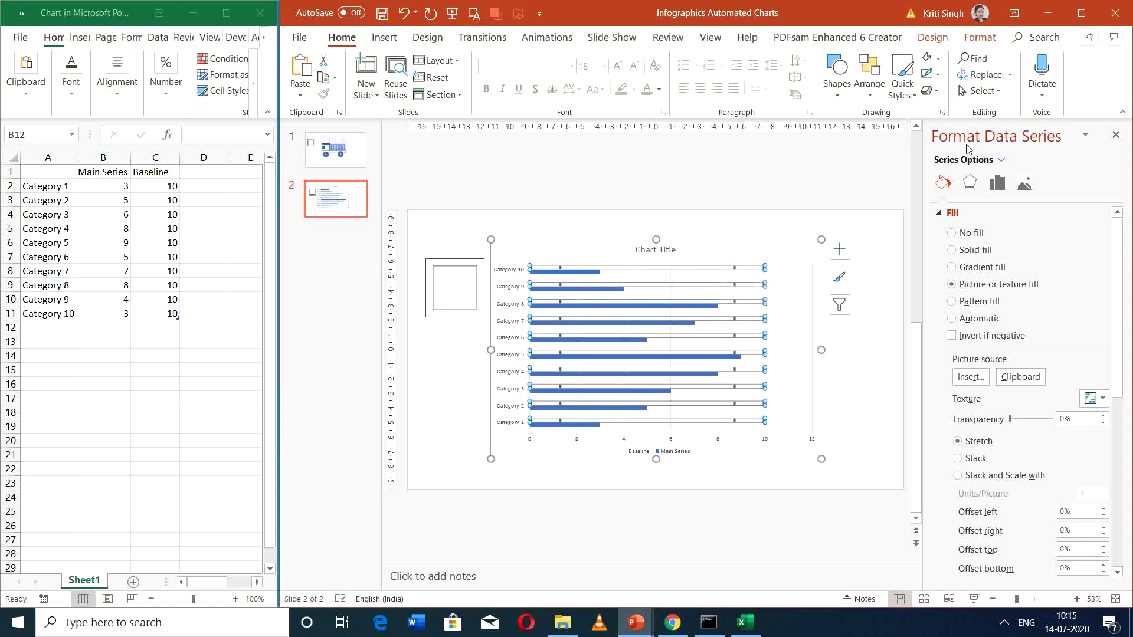
{"action": "scroll", "coordinate": [743, 448], "scroll_direction": "up", "scroll_amount": 5}
{"action": "mouse_move", "coordinate": [742, 450]}
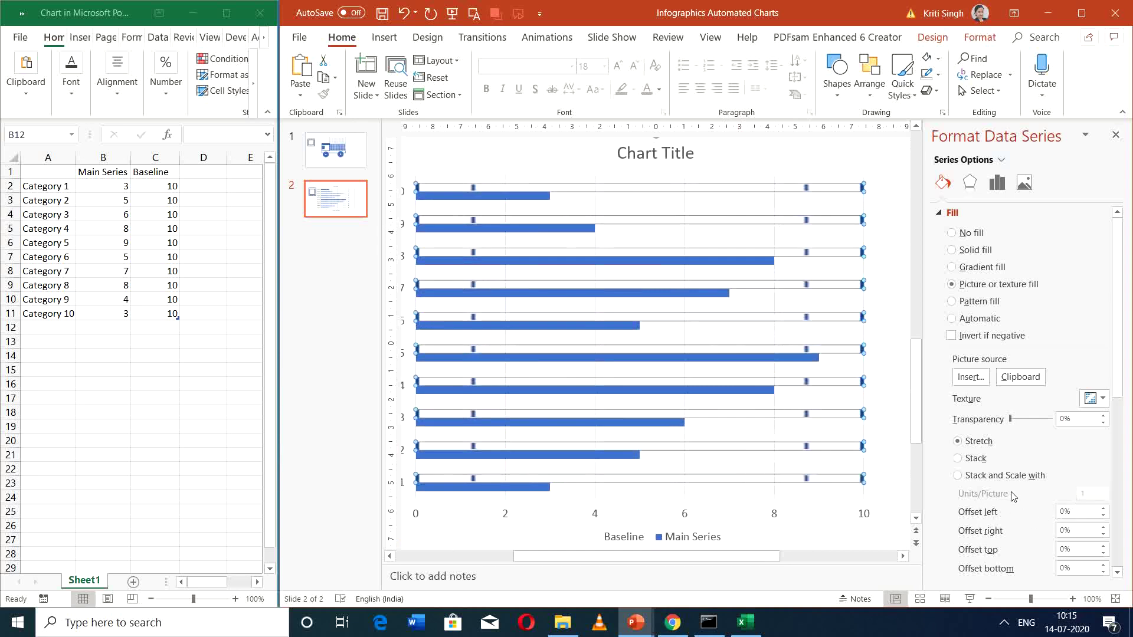
{"action": "left_click", "coordinate": [991, 474]}
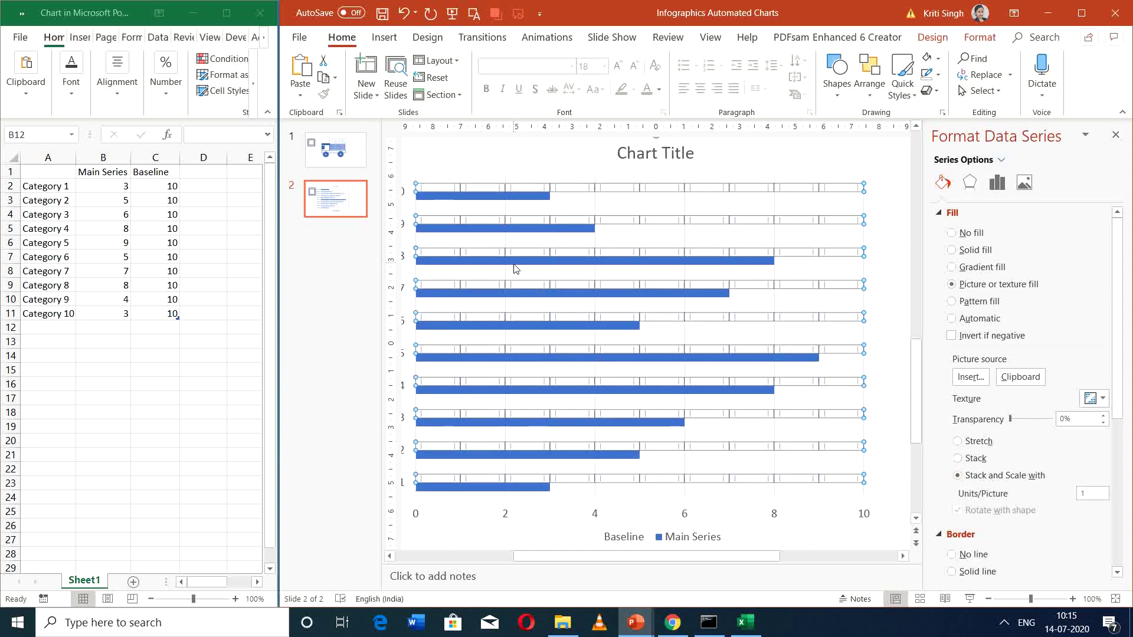
Review the picture fill settings and move to the Series Options settings.
{"action": "scroll", "coordinate": [715, 306], "scroll_direction": "down", "scroll_amount": 3}
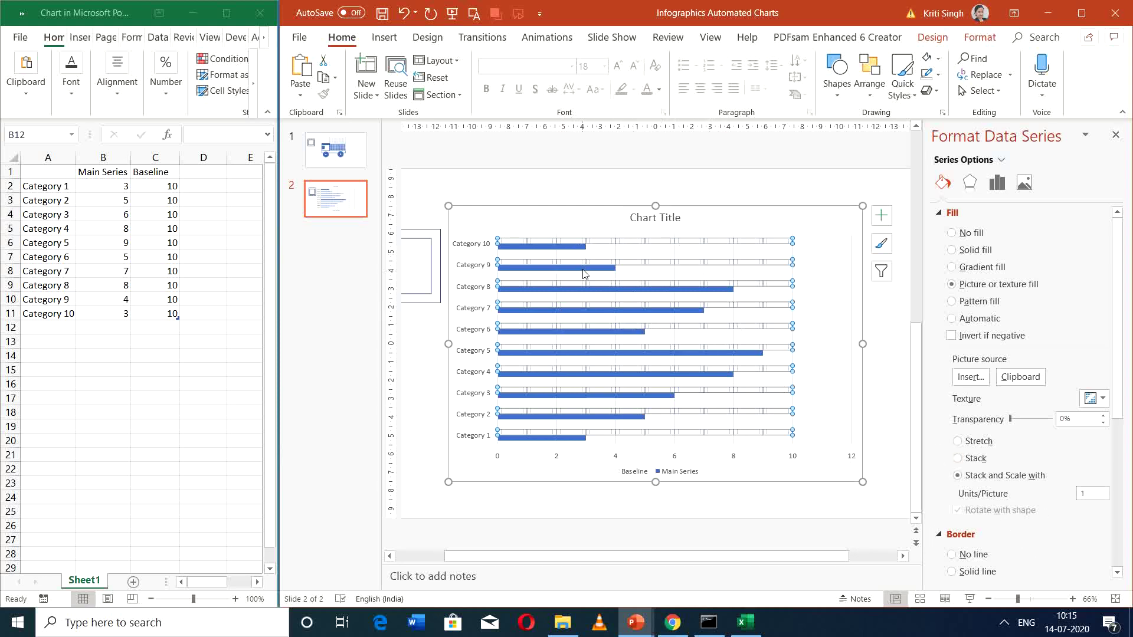
{"action": "scroll", "coordinate": [578, 286], "scroll_direction": "up", "scroll_amount": 4, "text": "ctrl"}
{"action": "scroll", "coordinate": [576, 295], "scroll_direction": "down", "scroll_amount": 4, "text": "ctrl"}
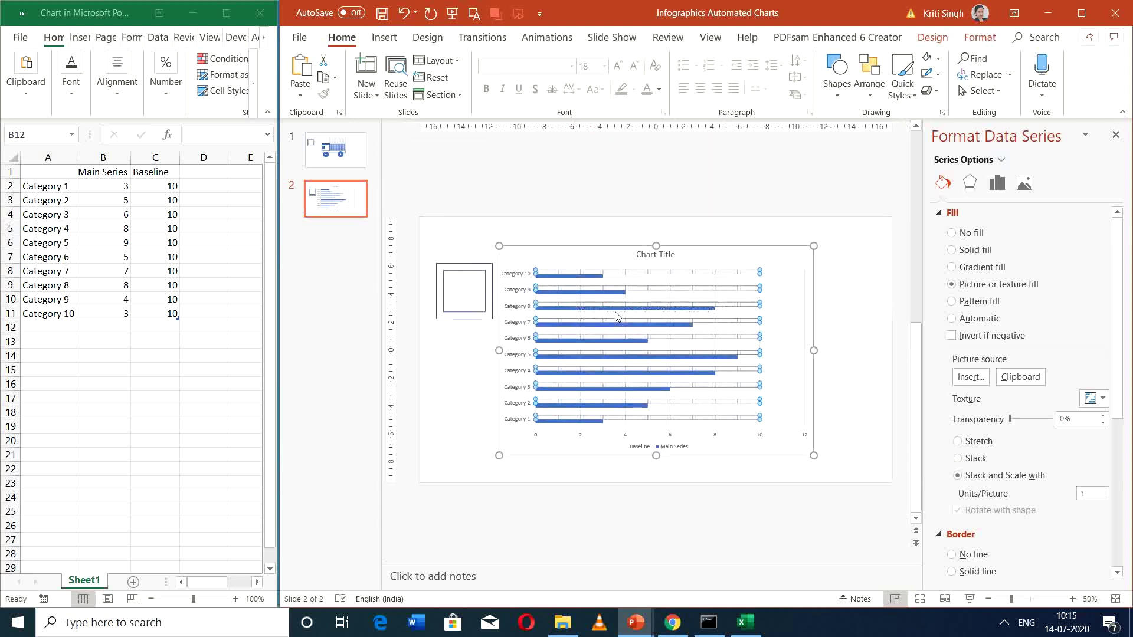
{"action": "scroll", "coordinate": [615, 317], "scroll_direction": "up", "scroll_amount": 1, "text": "ctrl"}
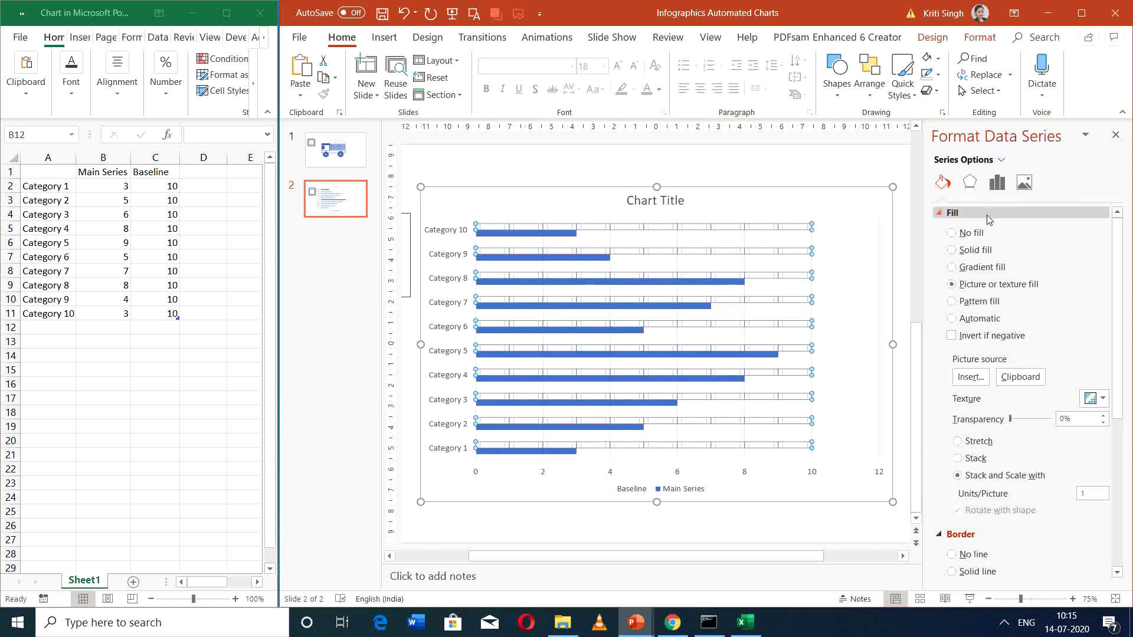
{"action": "left_click", "coordinate": [1024, 183]}
{"action": "left_click", "coordinate": [995, 184]}
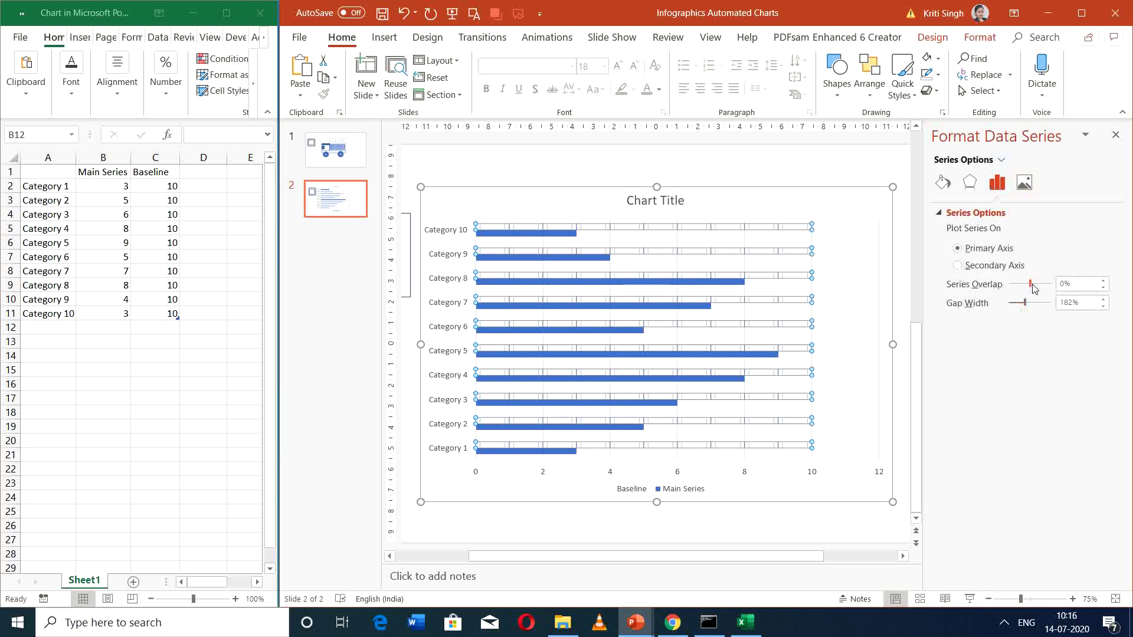
Set Series Overlap to 100% so the blue bars sit fully over the square frames.
{"action": "left_click_drag", "start_coordinate": [1034, 282], "coordinate": [1066, 284]}
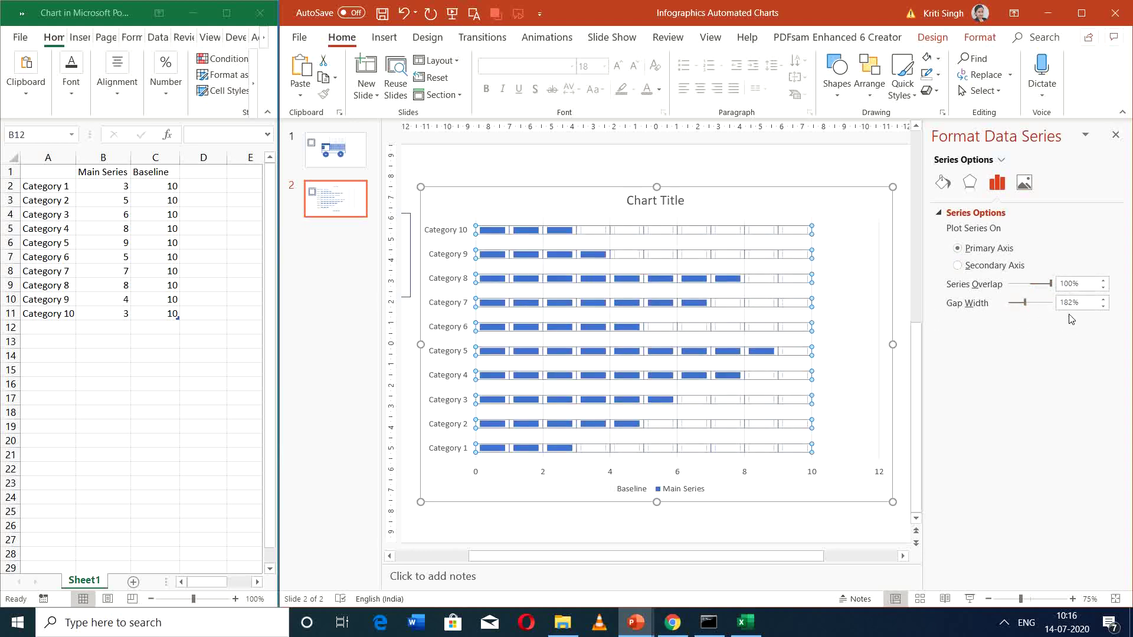
{"action": "left_click_drag", "start_coordinate": [1050, 287], "coordinate": [1033, 286]}
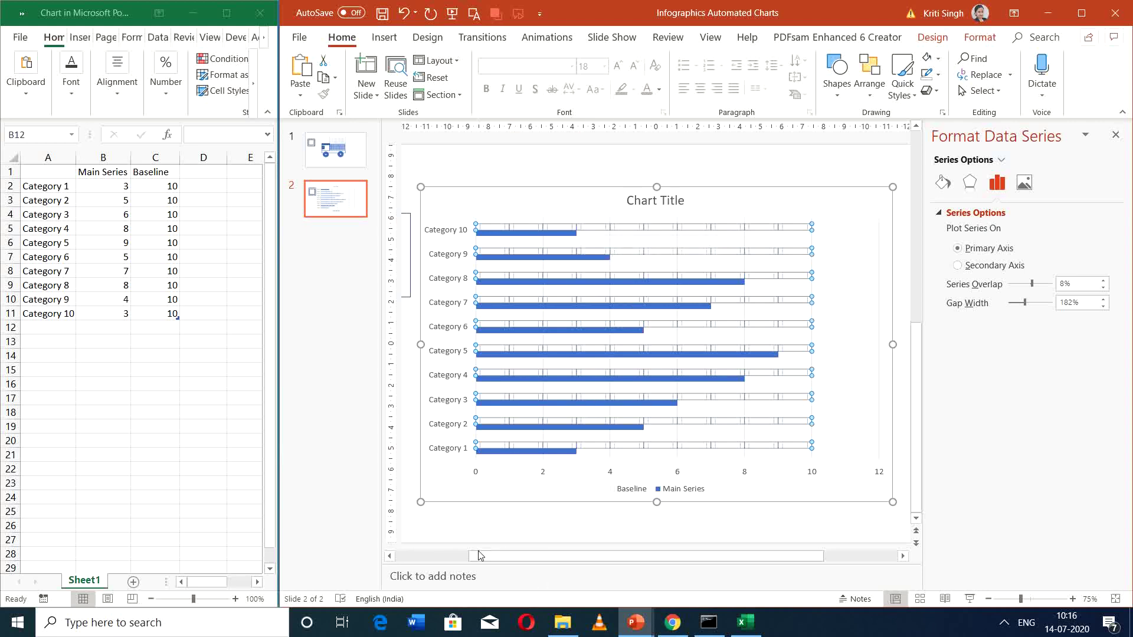
{"action": "left_click_drag", "start_coordinate": [478, 554], "coordinate": [414, 554]}
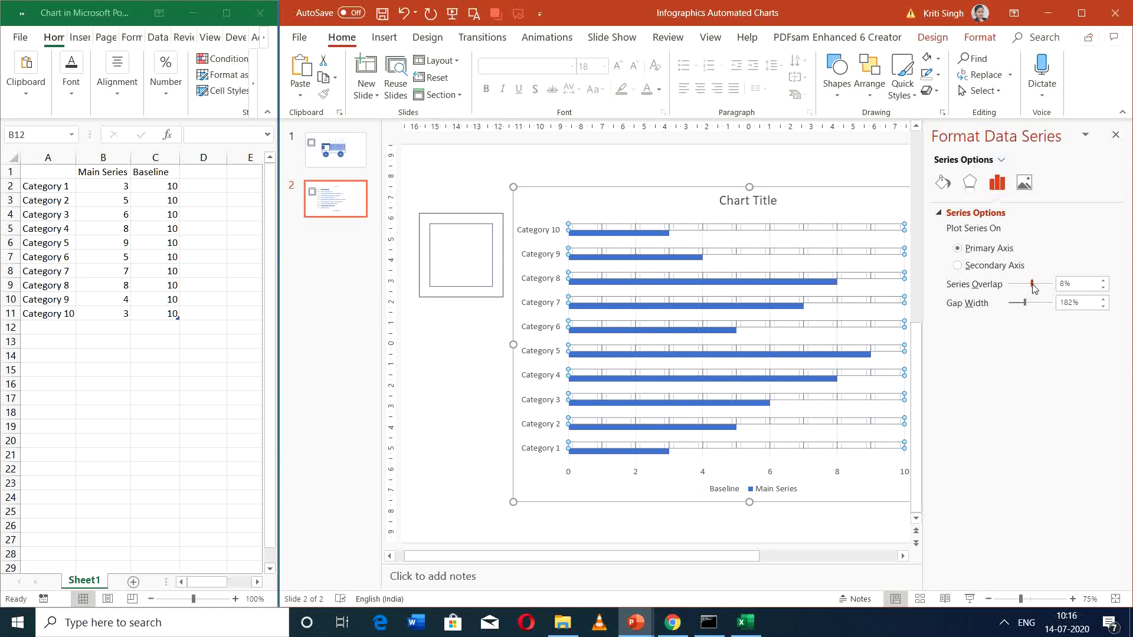
{"action": "left_click_drag", "start_coordinate": [1034, 288], "coordinate": [1052, 285]}
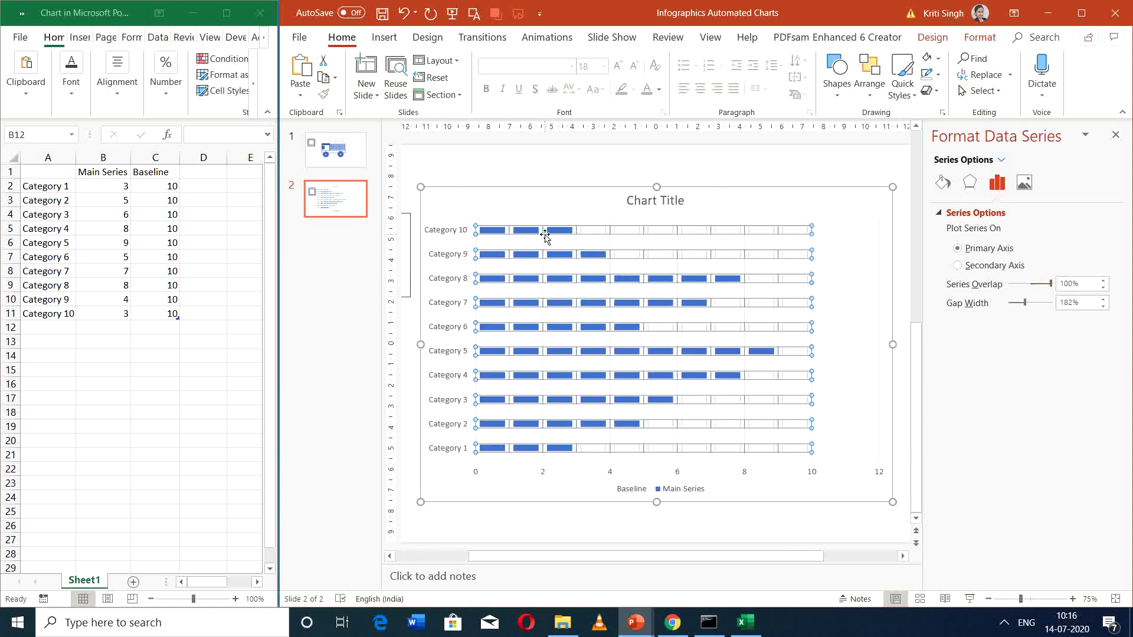
{"action": "mouse_move", "coordinate": [540, 233]}
Reselect the chart's Baseline series and set its Gap Width to 10%.
{"action": "left_click", "coordinate": [349, 143]}
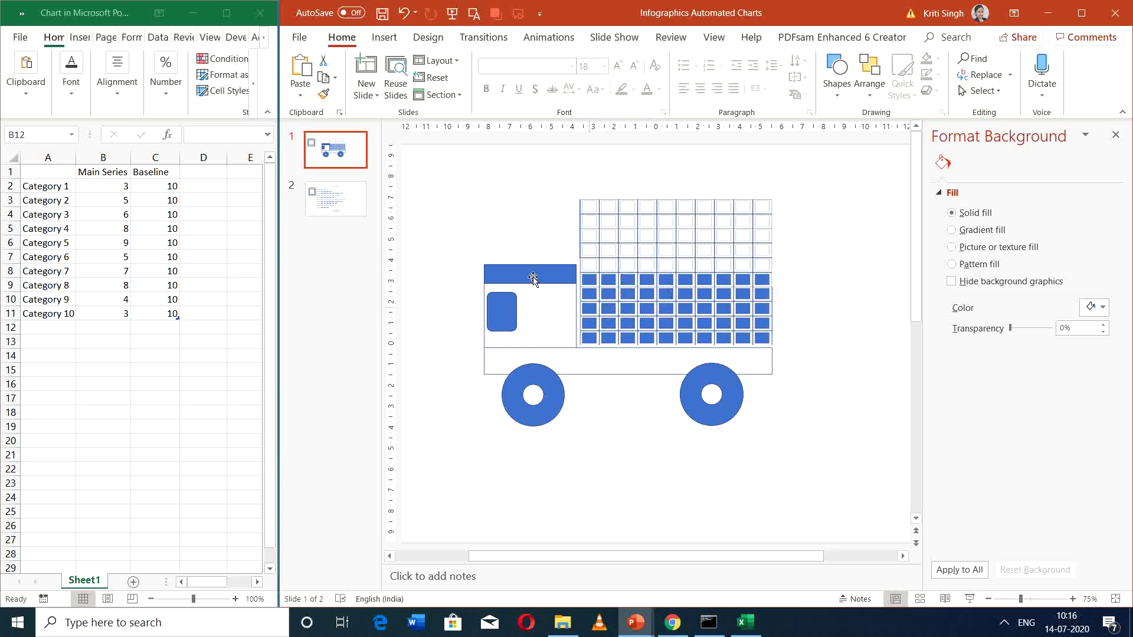
{"action": "left_click", "coordinate": [365, 218]}
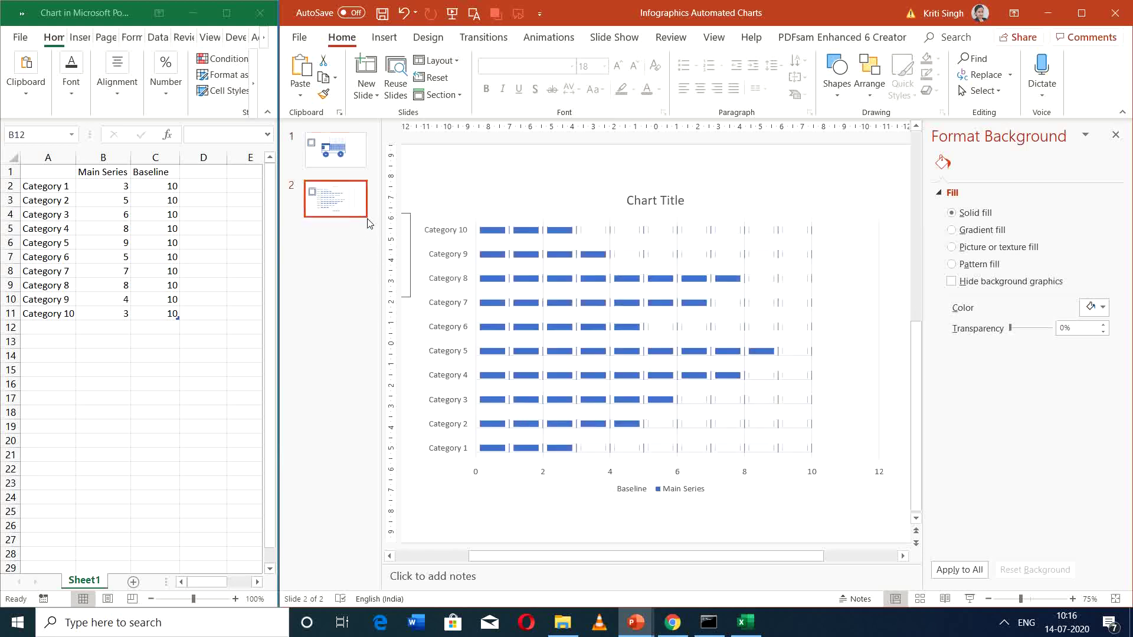
{"action": "left_click", "coordinate": [631, 268]}
{"action": "left_click", "coordinate": [629, 281]}
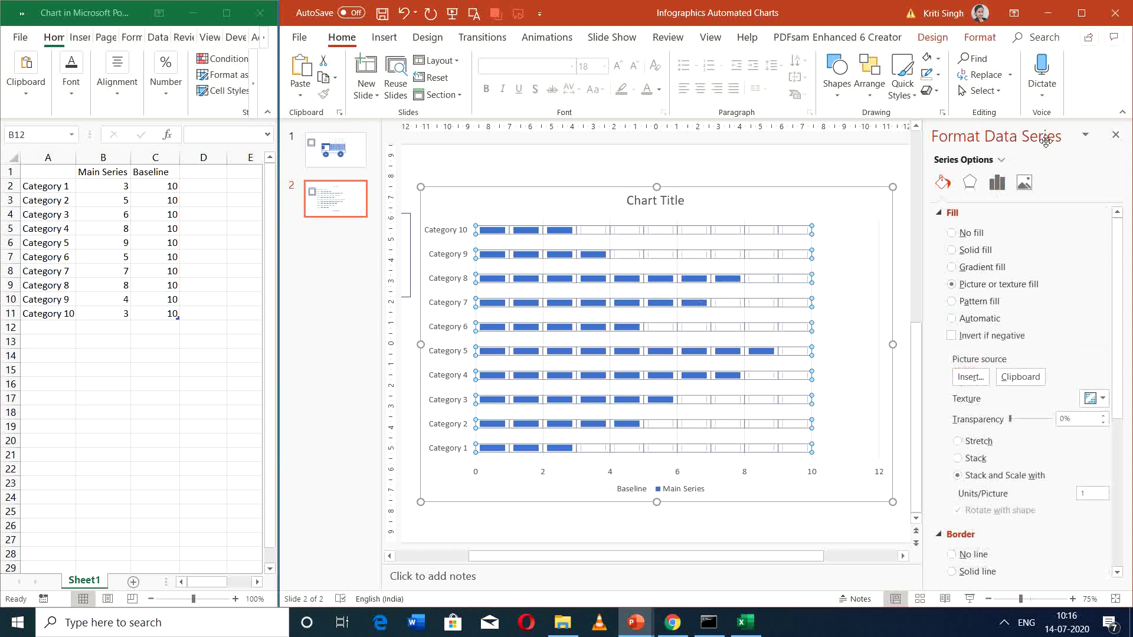
{"action": "scroll", "coordinate": [960, 362], "scroll_direction": "down", "scroll_amount": 3}
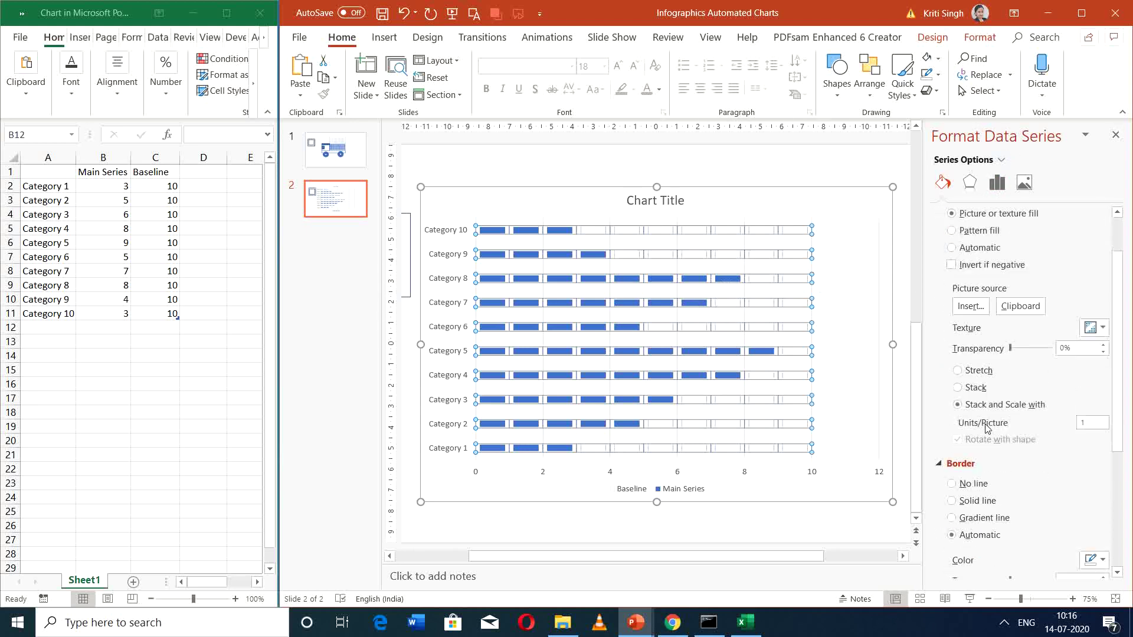
{"action": "left_click", "coordinate": [996, 183]}
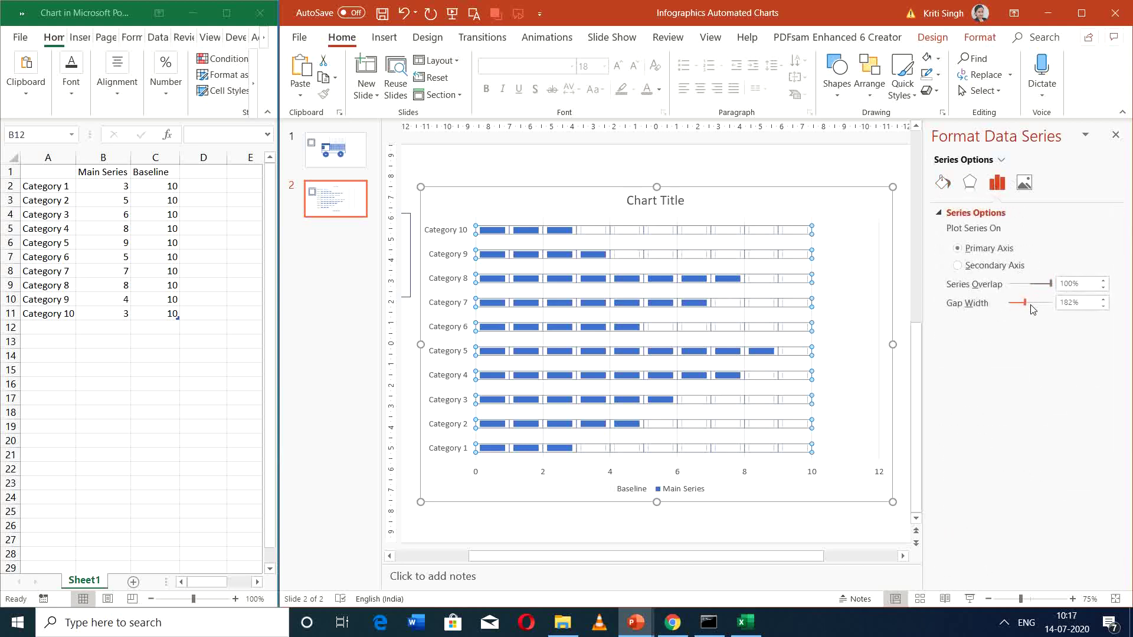
{"action": "mouse_move", "coordinate": [1025, 302]}
{"action": "left_mouse_down"}
{"action": "mouse_move", "coordinate": [1057, 303]}
{"action": "mouse_move", "coordinate": [1003, 305]}
{"action": "left_mouse_up"}
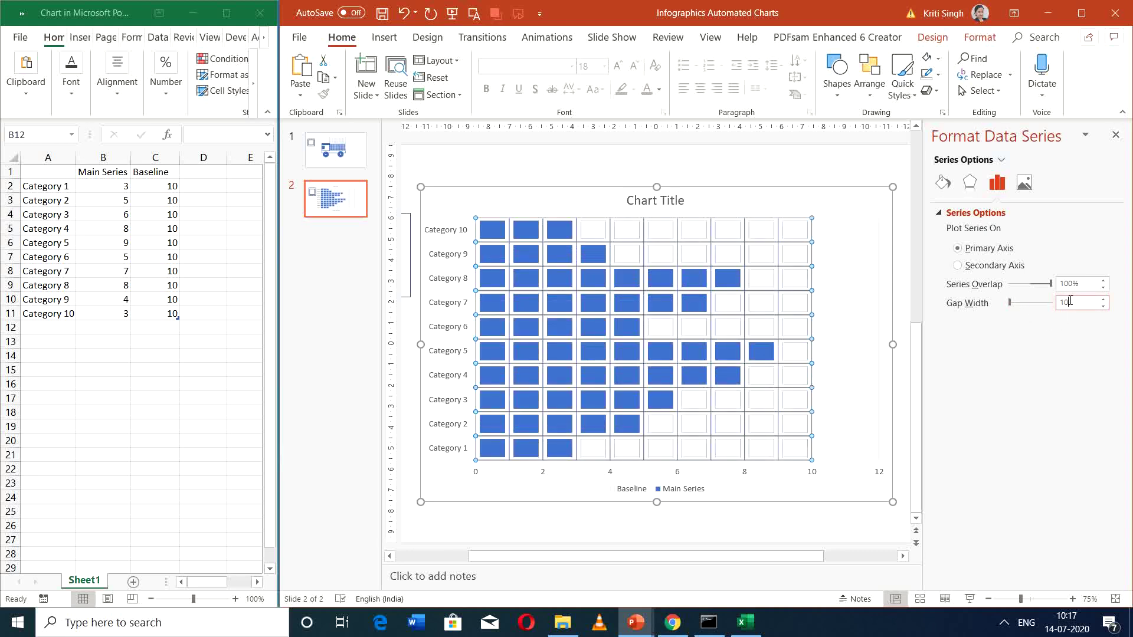
{"action": "key", "text": "Return"}
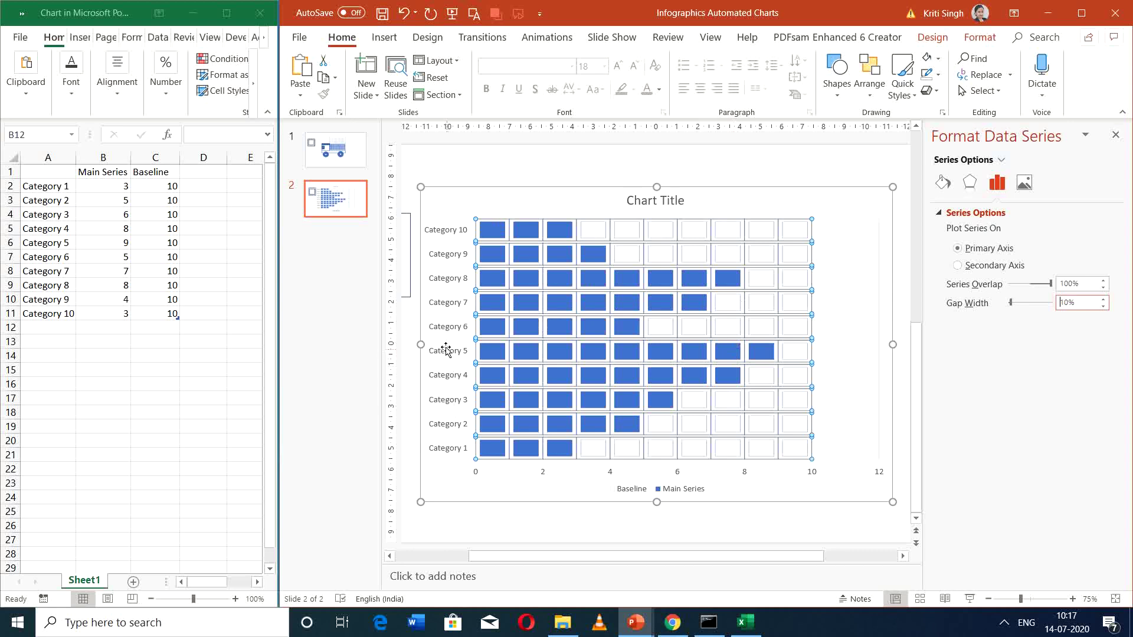
Delete the chart's category axis, title and legend, then close the formatting pane.
{"action": "left_click", "coordinate": [329, 143]}
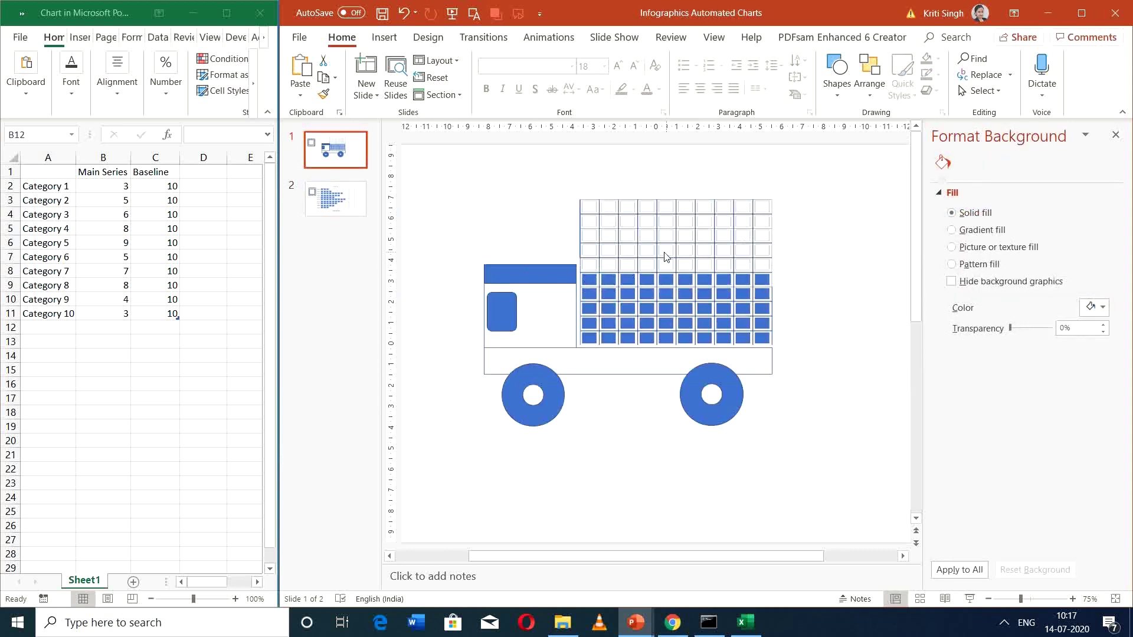
{"action": "left_click", "coordinate": [357, 202]}
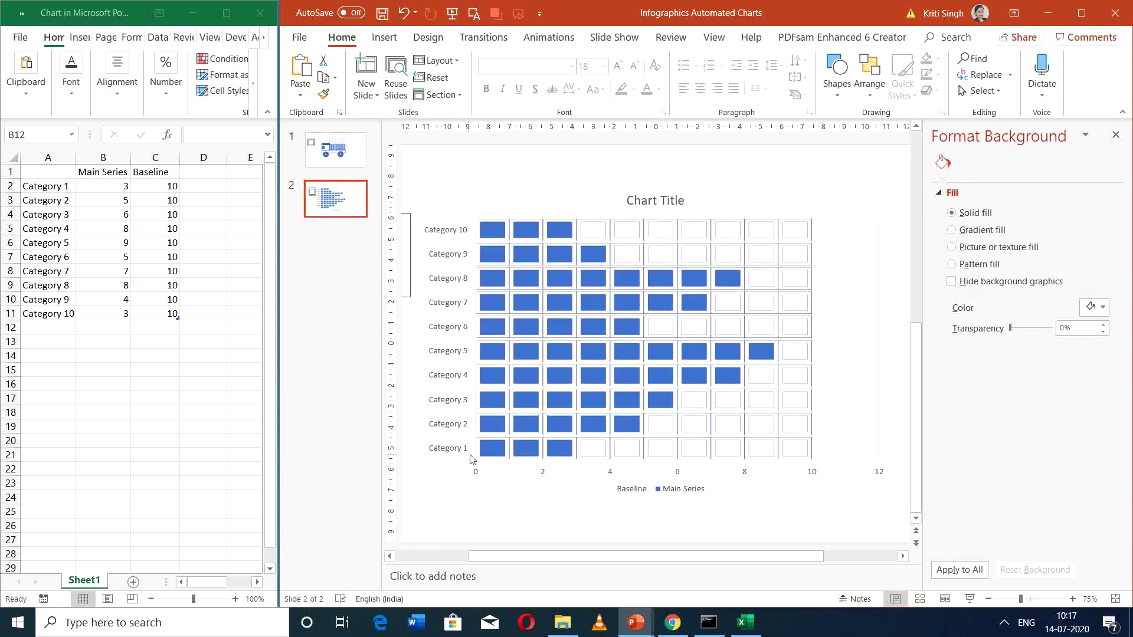
{"action": "left_click", "coordinate": [459, 384]}
{"action": "key", "text": "Delete"}
{"action": "left_click", "coordinate": [636, 201]}
{"action": "key", "text": "Delete"}
{"action": "left_click", "coordinate": [649, 490]}
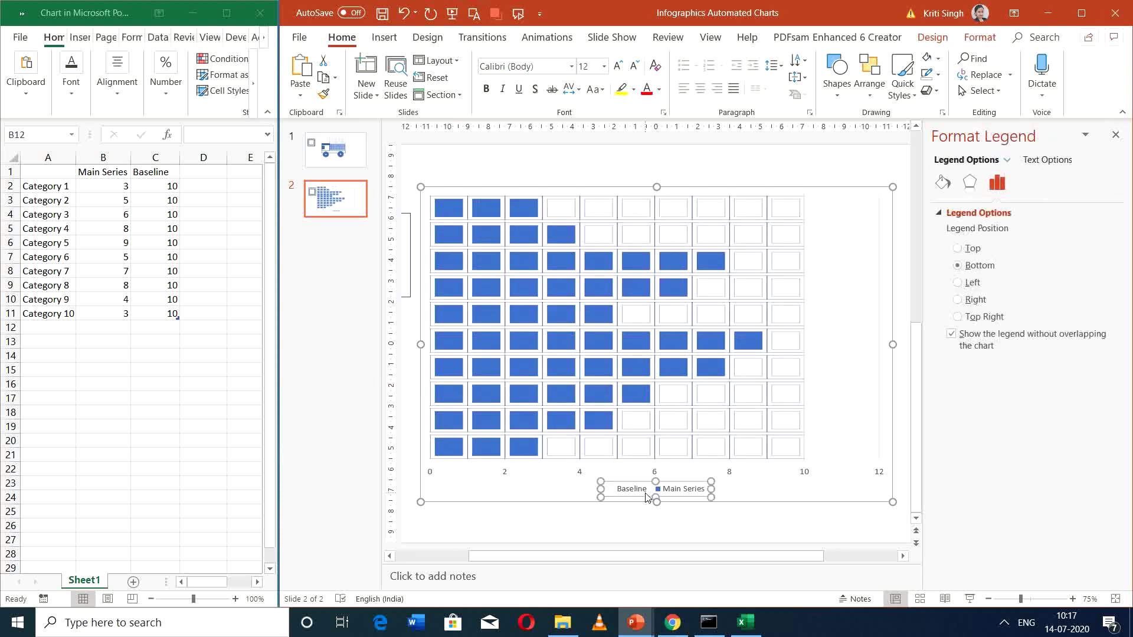
{"action": "key", "text": "Delete"}
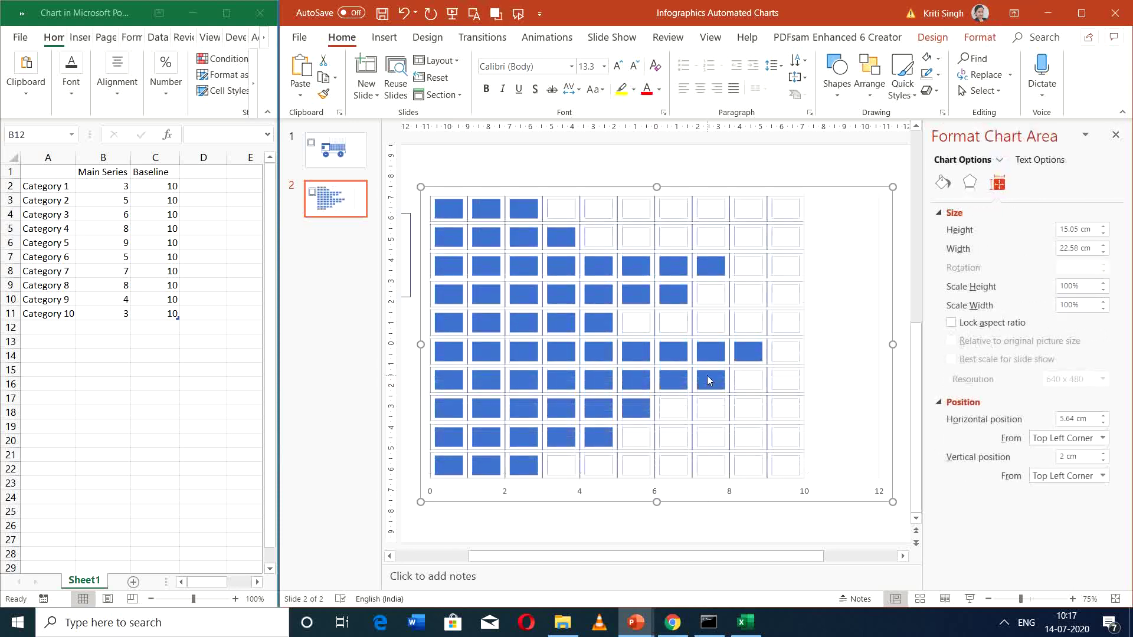
{"action": "left_click", "coordinate": [1114, 134]}
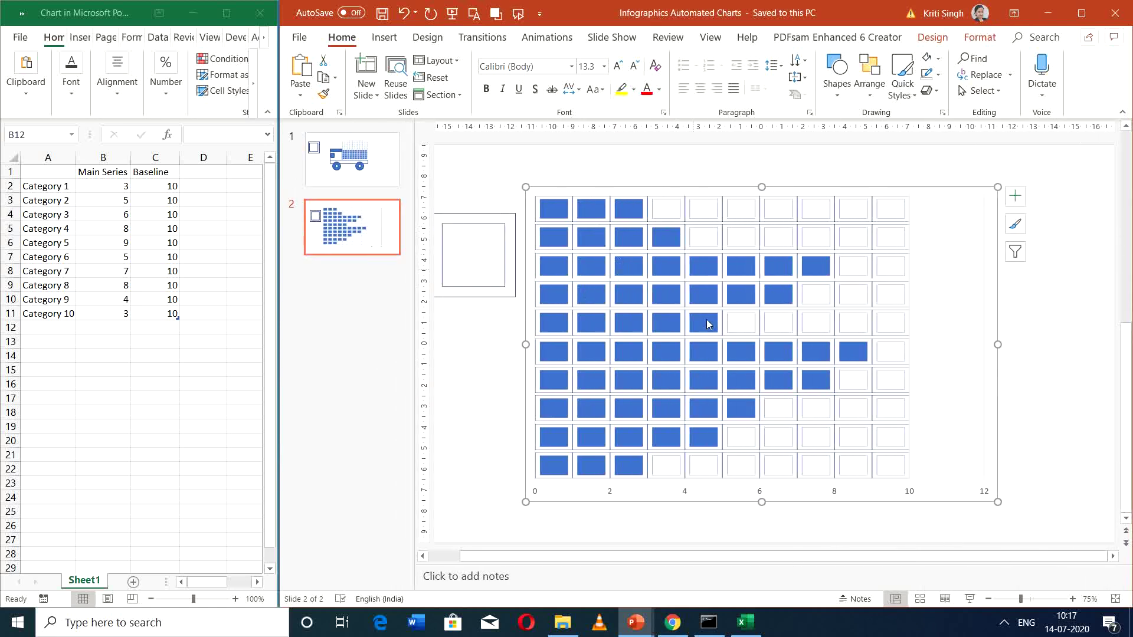
In the Excel chart data, enter the label 'Percentage Required' in cell A13.
{"action": "left_click", "coordinate": [745, 623]}
{"action": "left_click", "coordinate": [130, 252]}
{"action": "left_click_drag", "start_coordinate": [113, 185], "coordinate": [128, 312]}
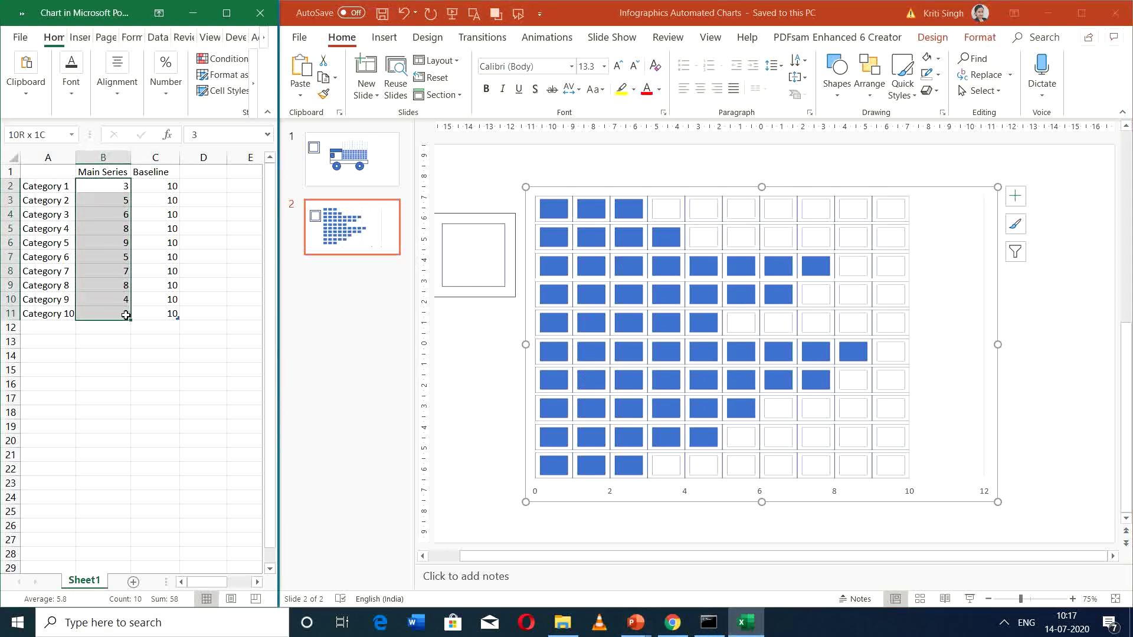
{"action": "left_click", "coordinate": [101, 342]}
{"action": "left_click", "coordinate": [52, 342]}
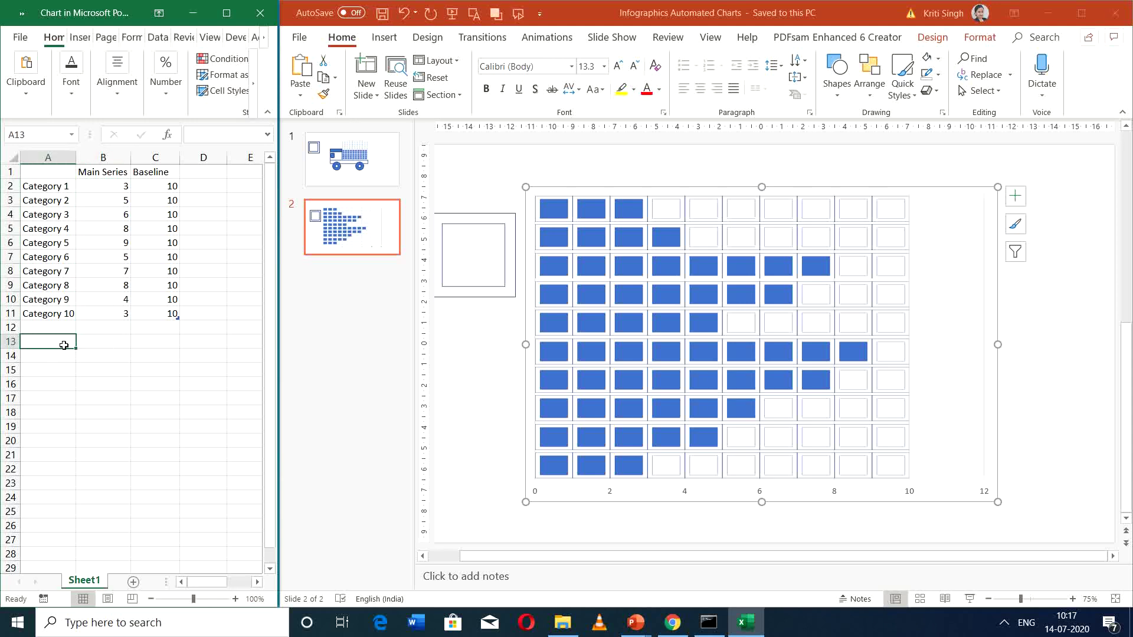
{"action": "type", "text": "Per"}
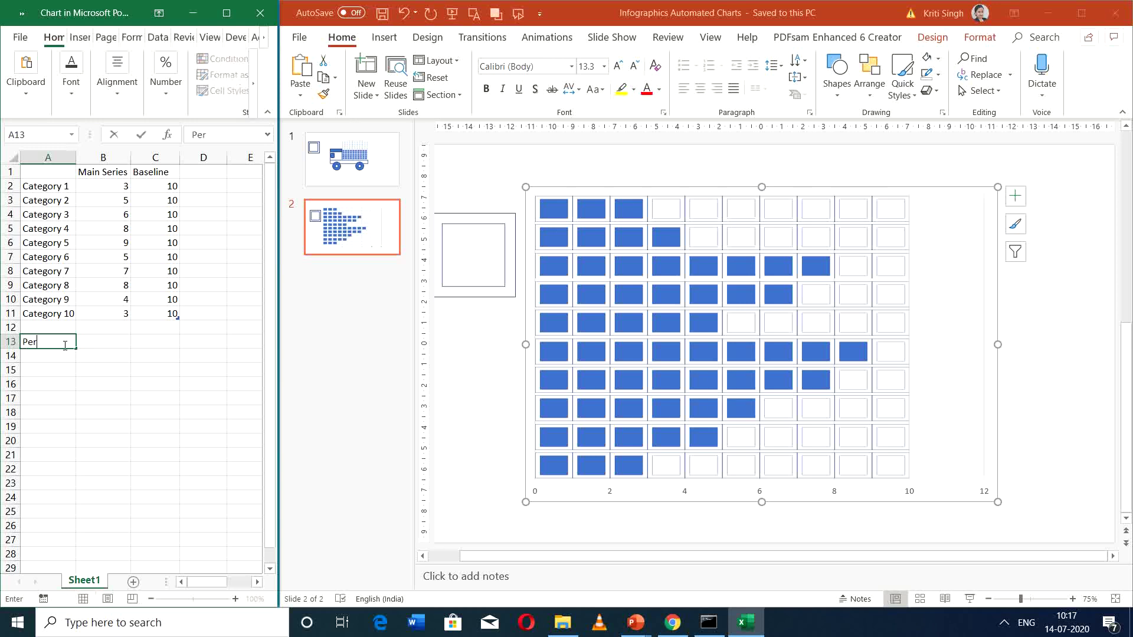
{"action": "type", "text": "centagreequired"}
{"action": "key", "text": "Return"}
{"action": "left_click", "coordinate": [65, 342]}
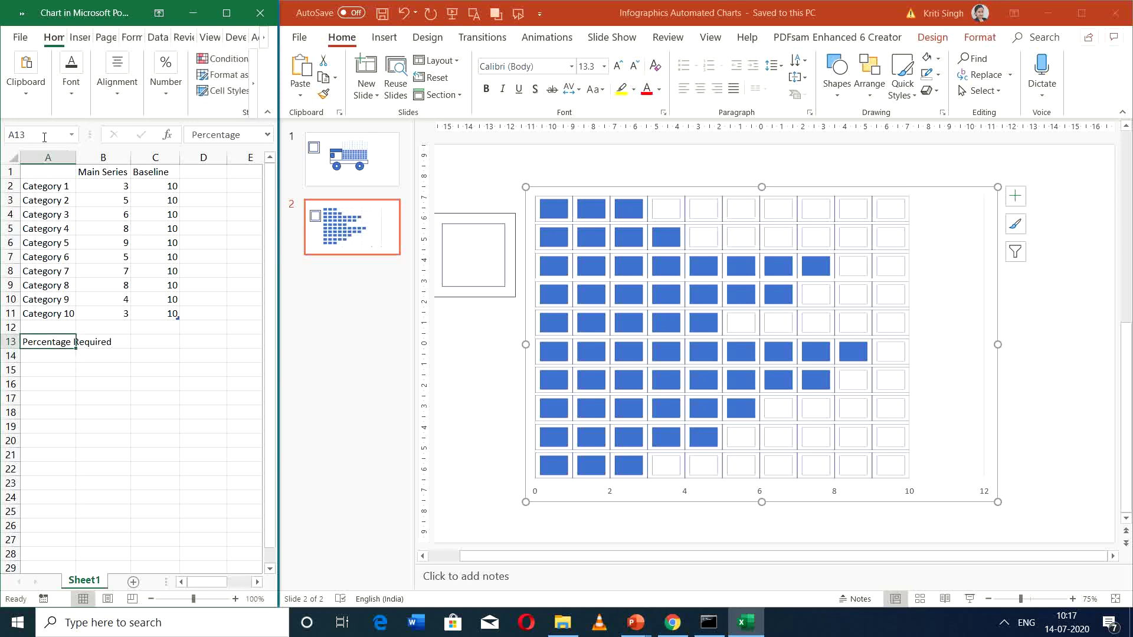
Auto-fit column A and shade input cell B13 yellow.
{"action": "double_click", "coordinate": [75, 160]}
{"action": "left_click_drag", "start_coordinate": [278, 316], "coordinate": [348, 316]}
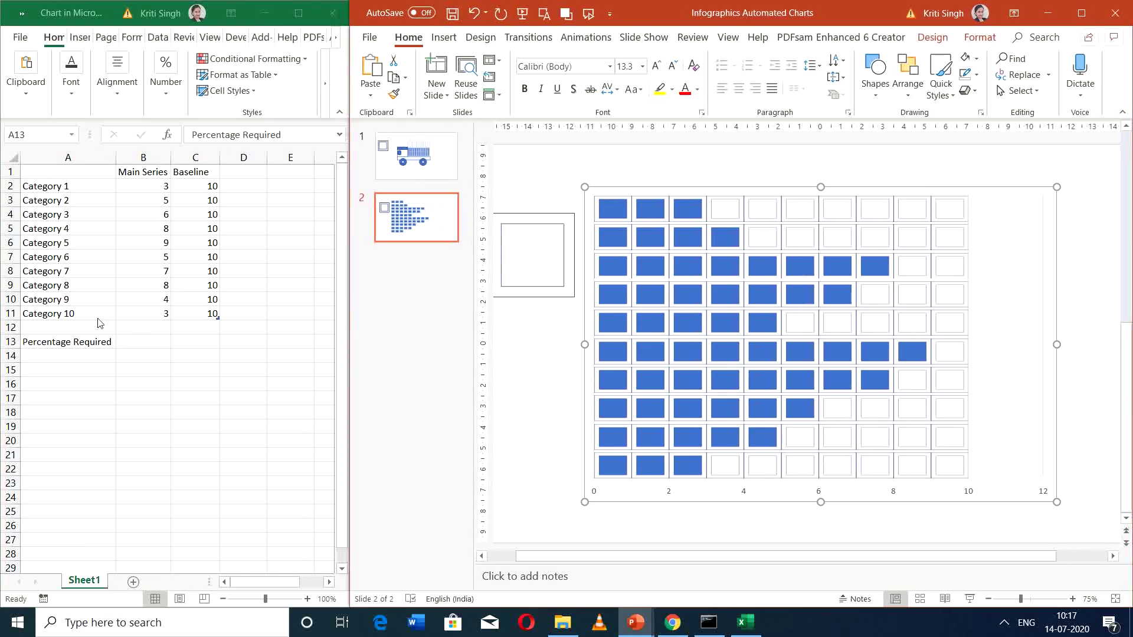
{"action": "left_click", "coordinate": [143, 341]}
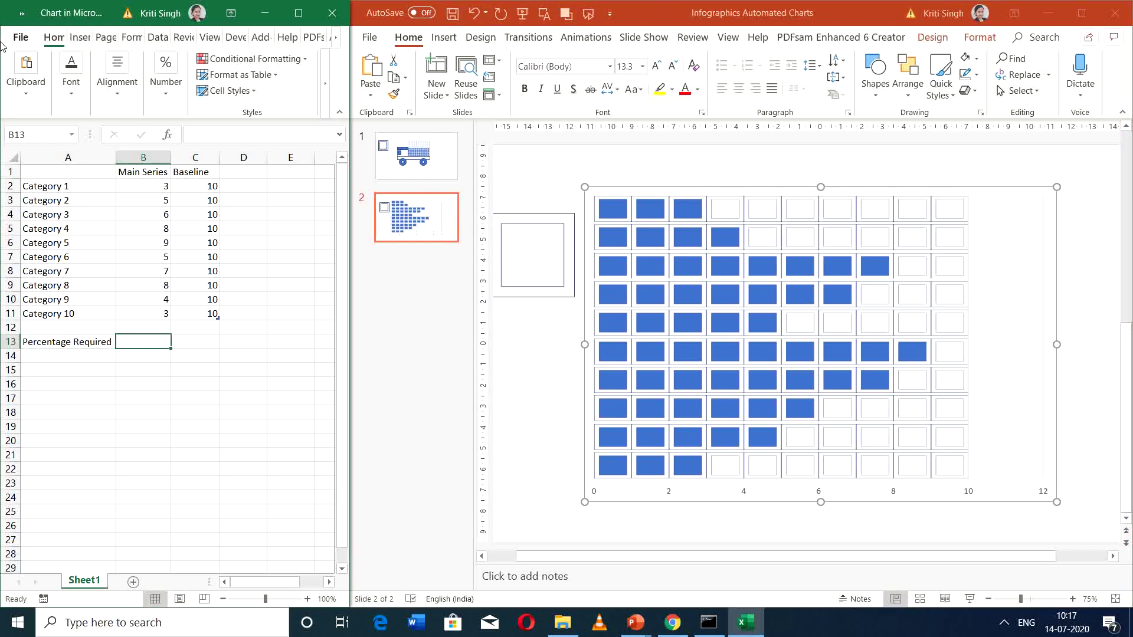
{"action": "left_click", "coordinate": [71, 82]}
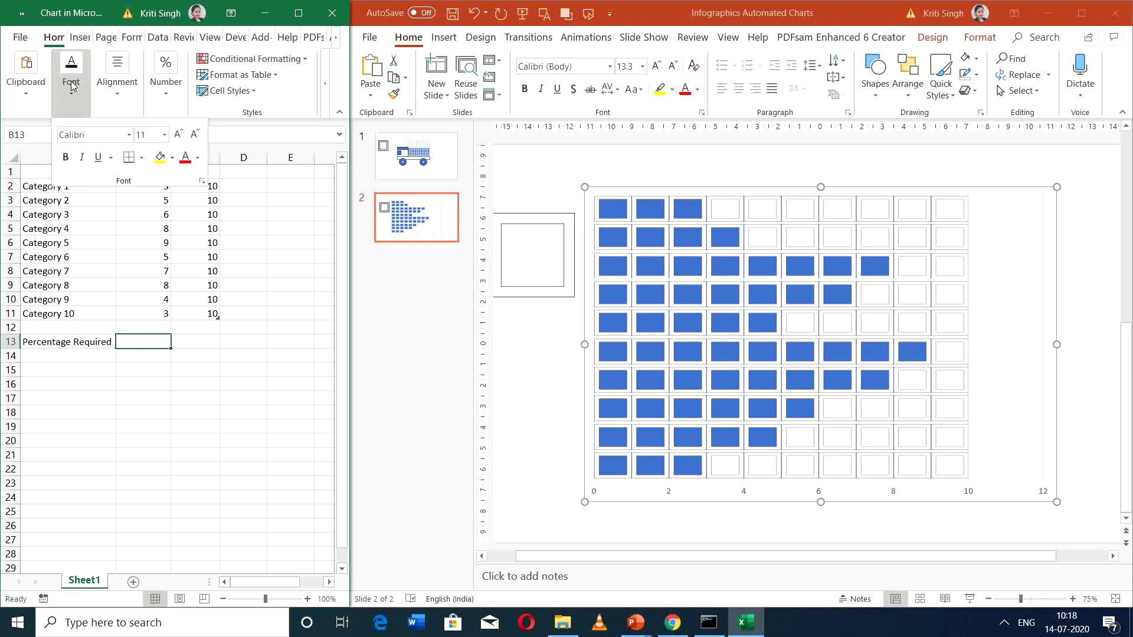
{"action": "left_click", "coordinate": [163, 159]}
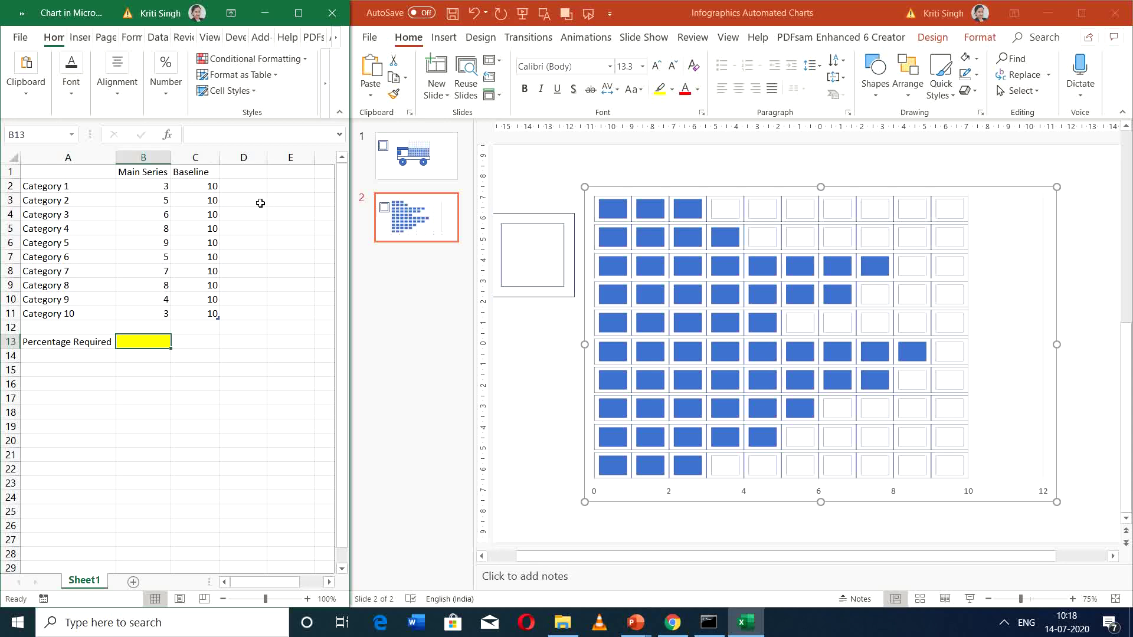
Add a values-needed header in E1, enter 100 and 90 in E2:E3, and select both.
{"action": "left_click", "coordinate": [290, 172]}
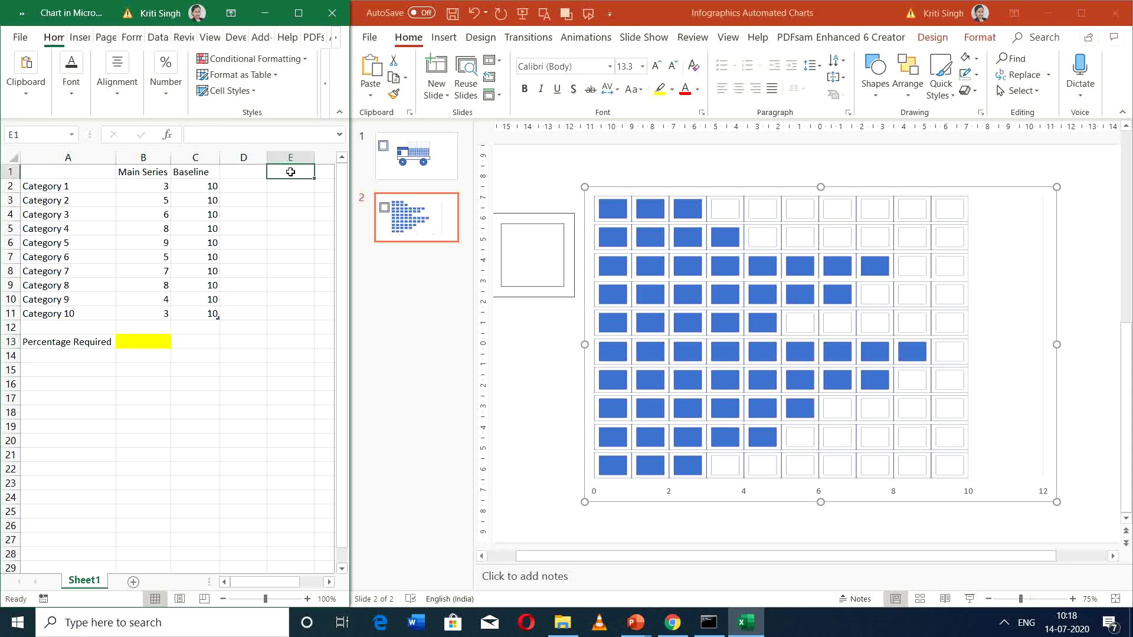
{"action": "left_click_drag", "start_coordinate": [135, 186], "coordinate": [158, 320]}
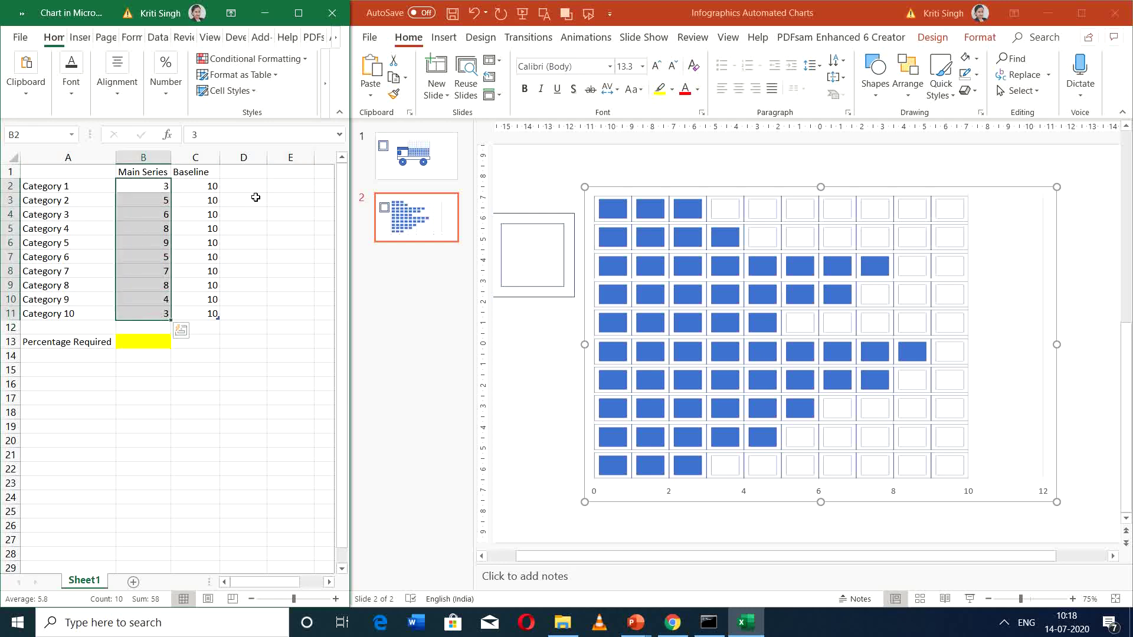
{"action": "left_click", "coordinate": [278, 176]}
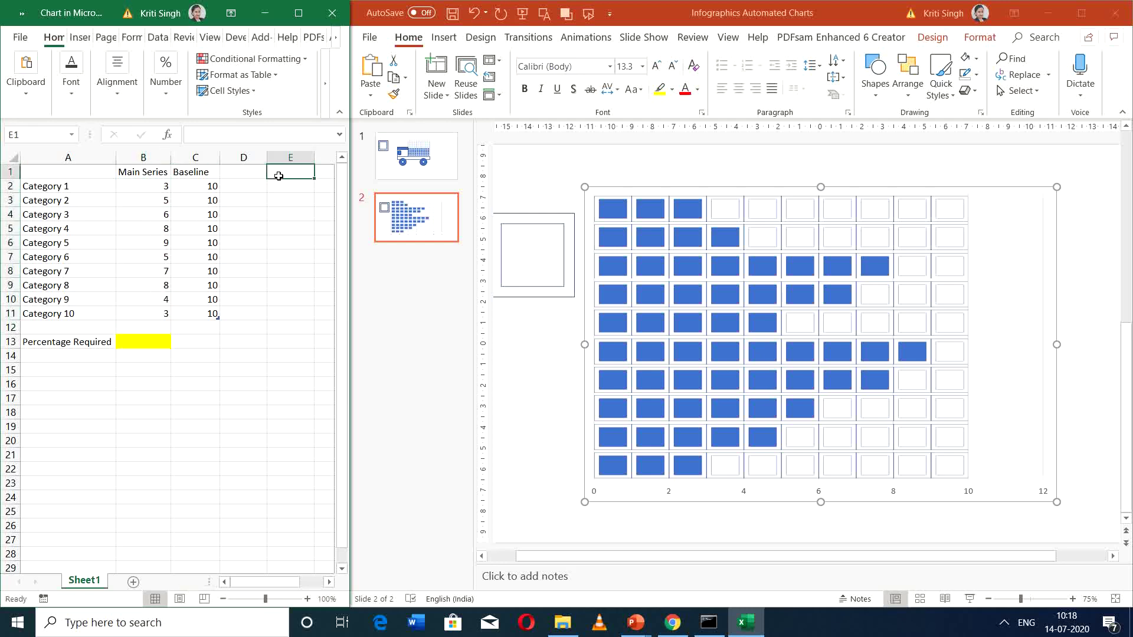
{"action": "type", "text": "Values ne"}
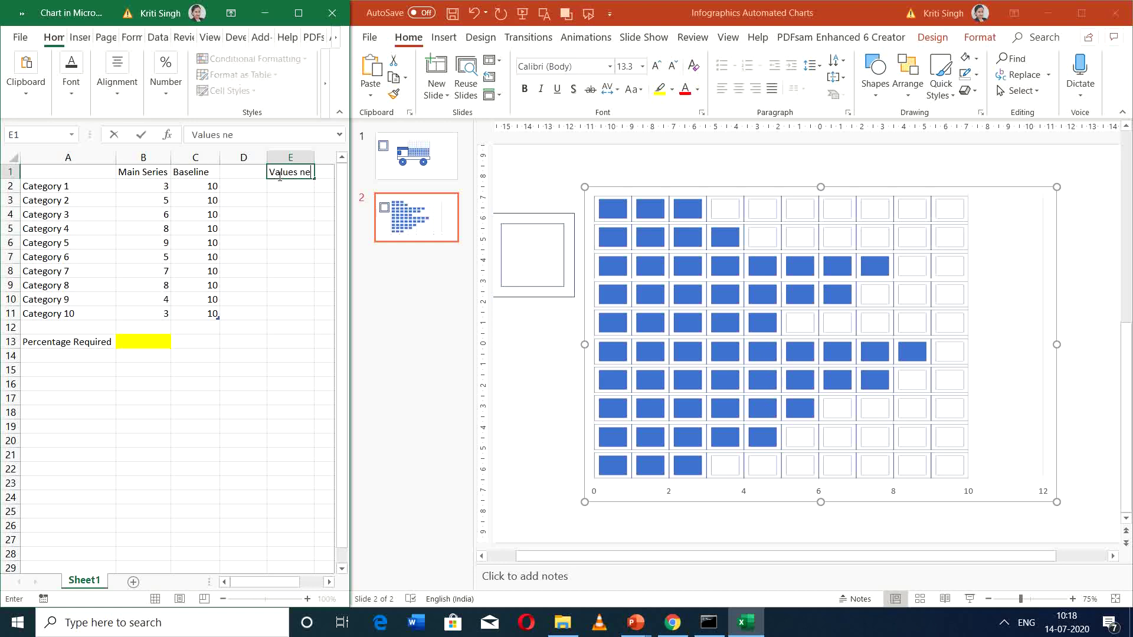
{"action": "type", "text": "eded fr"}
{"action": "type", "text": "or formula"}
{"action": "key", "text": "Return"}
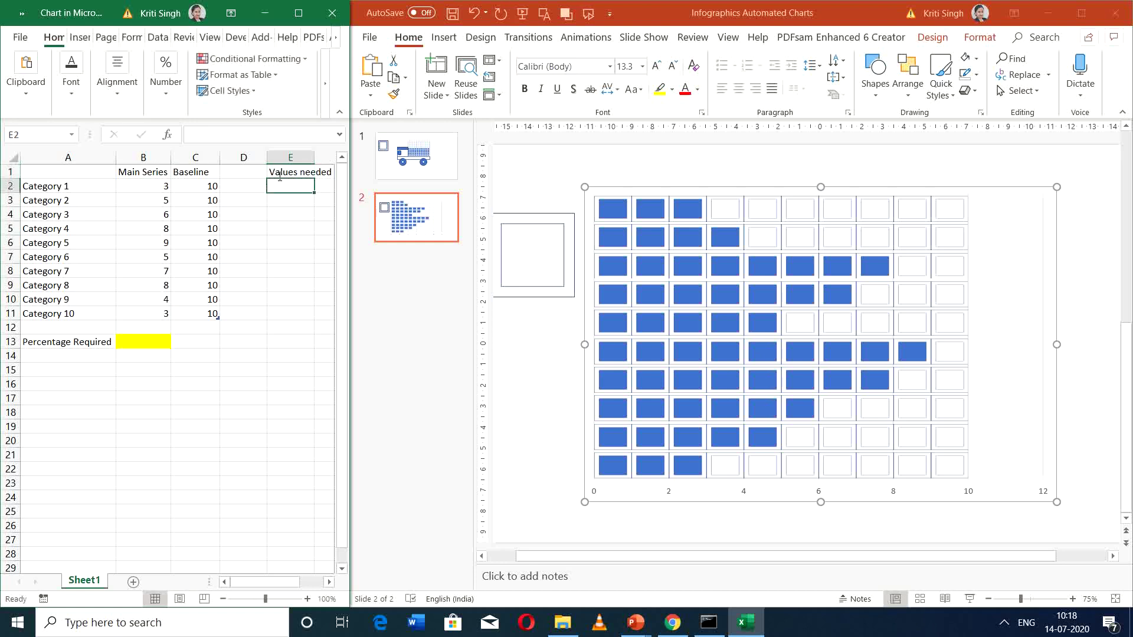
{"action": "type", "text": "100"}
{"action": "key", "text": "Return"}
{"action": "type", "text": "90"}
{"action": "key", "text": "Return"}
{"action": "key", "text": "Up"}
{"action": "key", "text": "Up"}
{"action": "left_click_drag", "start_coordinate": [292, 191], "coordinate": [308, 319]}
Extend the descending values down to E11 and inspect the Main Series and input cells.
{"action": "left_click", "coordinate": [292, 341]}
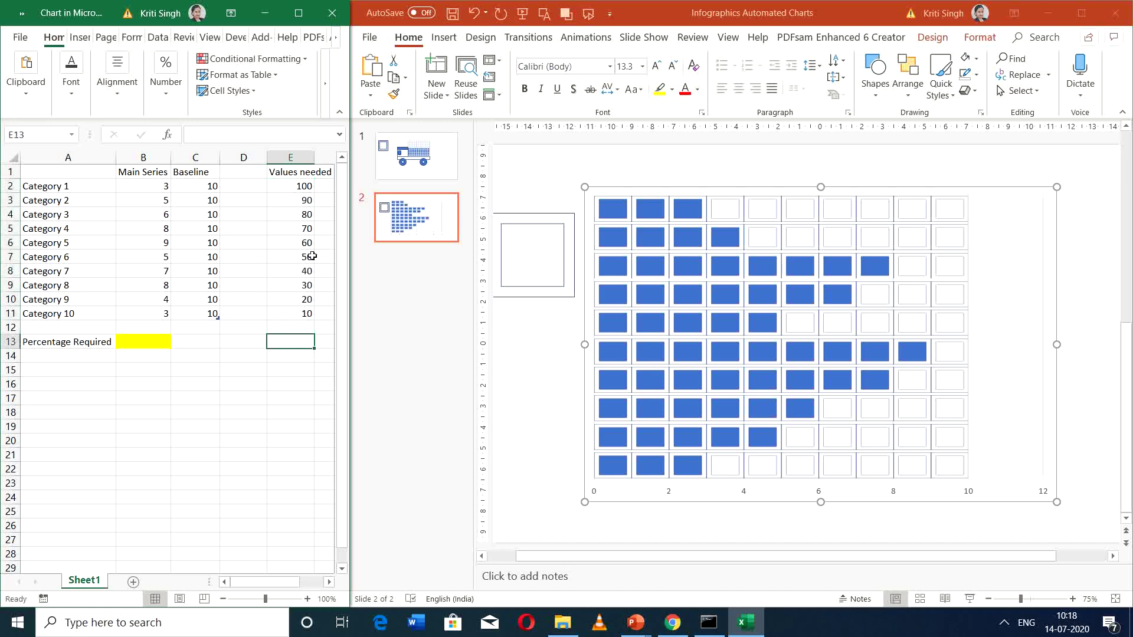
{"action": "left_click_drag", "start_coordinate": [304, 188], "coordinate": [304, 319]}
{"action": "left_click", "coordinate": [292, 341]}
{"action": "left_click", "coordinate": [163, 314]}
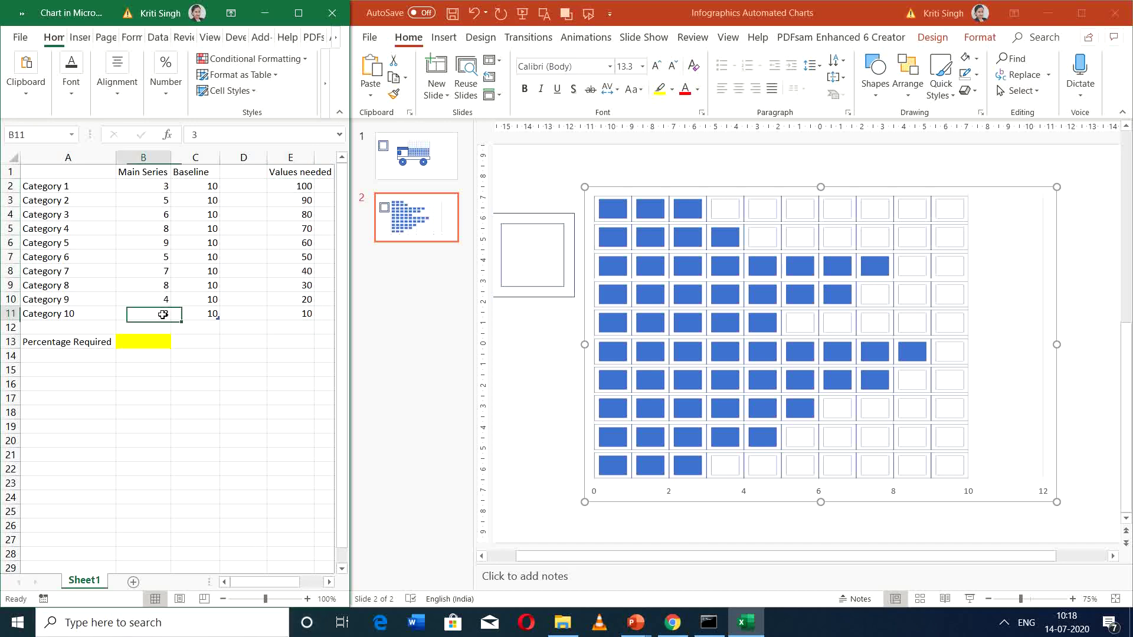
{"action": "left_click", "coordinate": [163, 341]}
{"action": "left_click", "coordinate": [166, 77]}
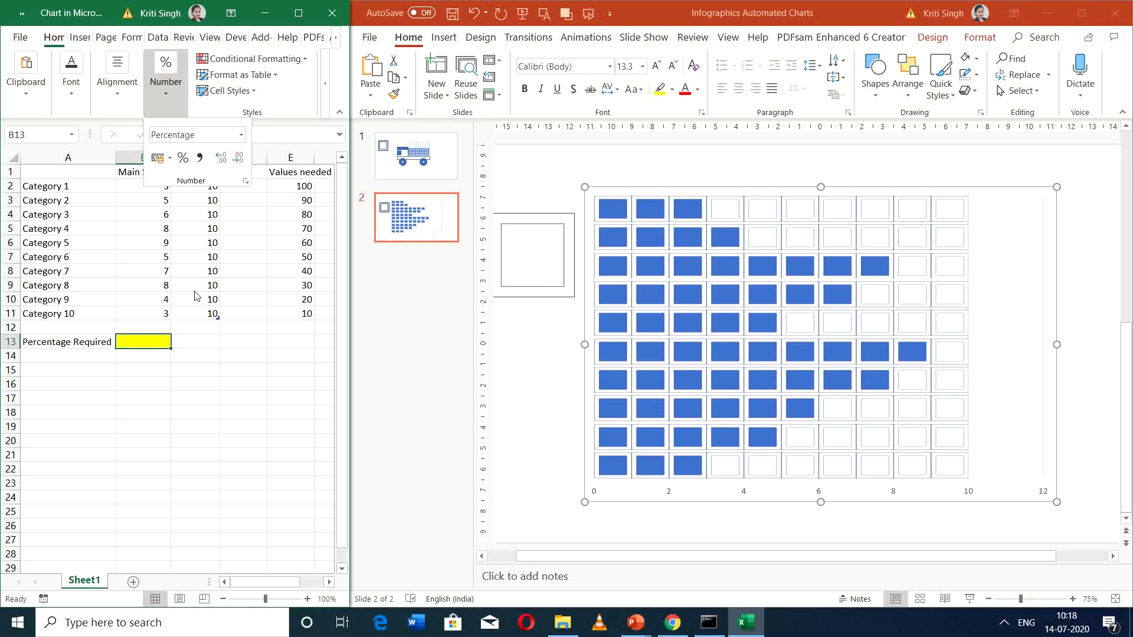
{"action": "key", "text": "Escape"}
{"action": "left_click_drag", "start_coordinate": [157, 182], "coordinate": [204, 318]}
{"action": "left_click", "coordinate": [252, 319]}
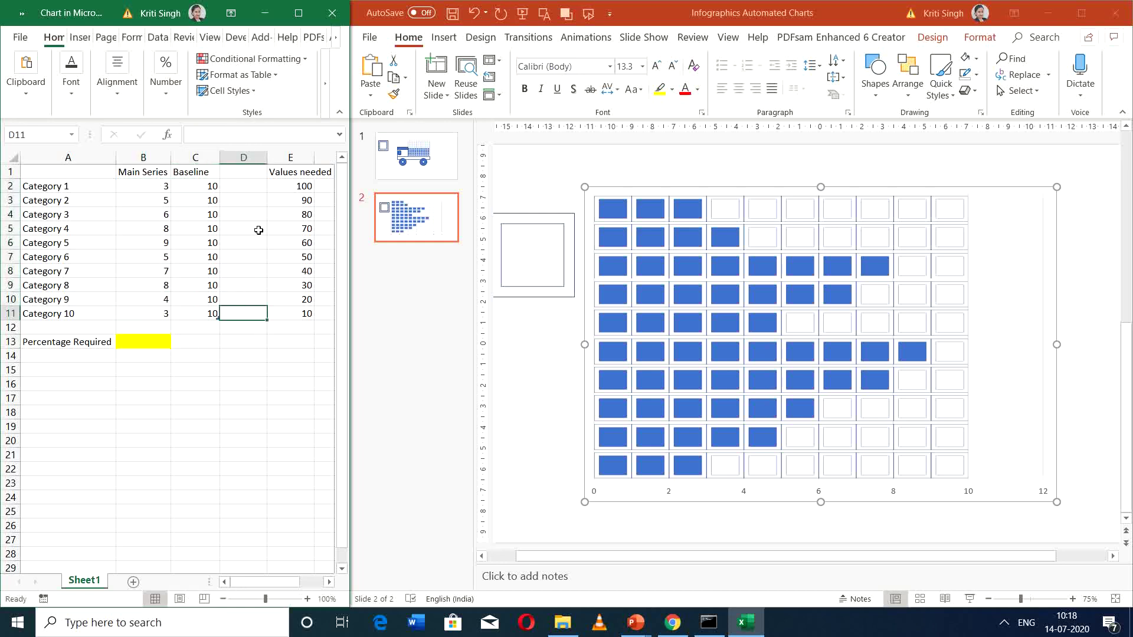
Enter the formula =10-(1-B13)*100 in cell B11.
{"action": "left_click", "coordinate": [171, 314]}
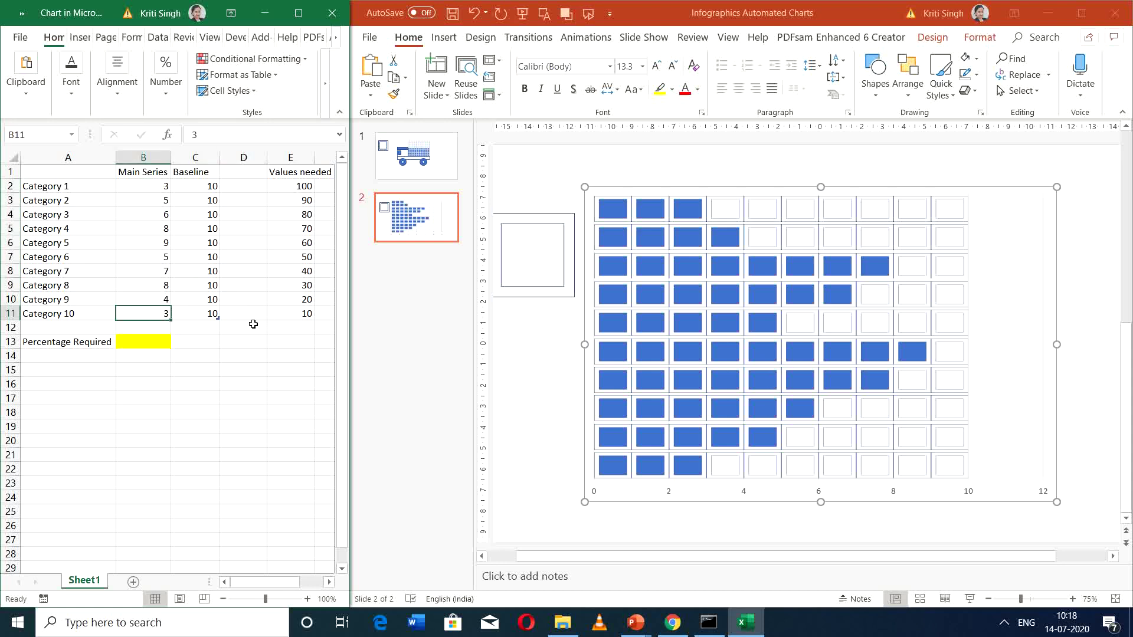
{"action": "type", "text": "=10-"}
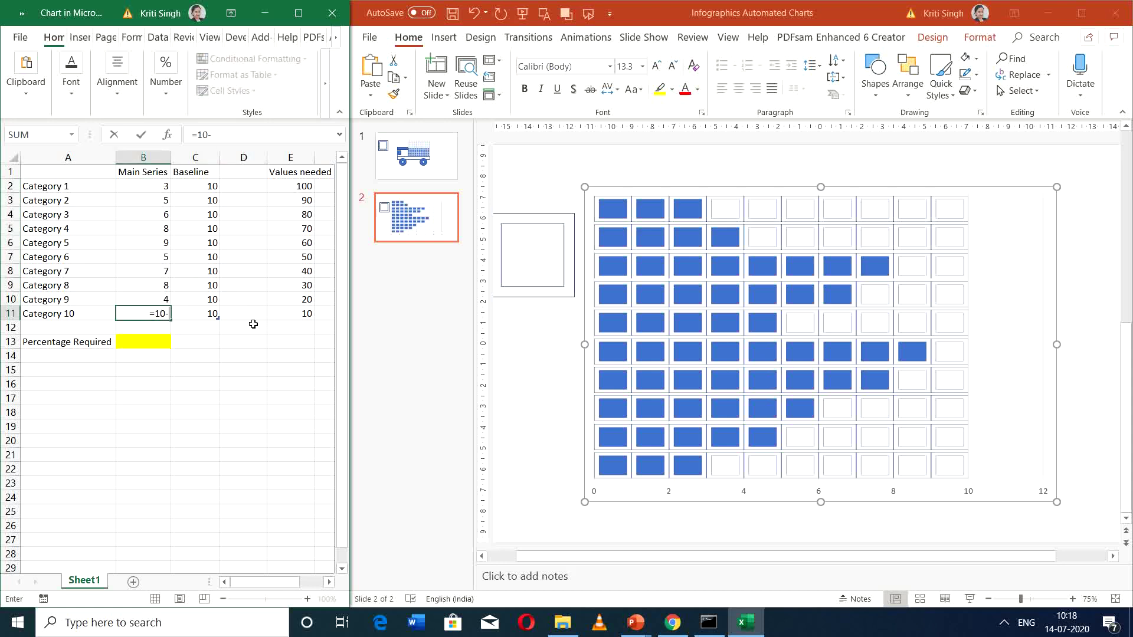
{"action": "type", "text": "("}
{"action": "key", "text": "Down"}
{"action": "key", "text": "Down"}
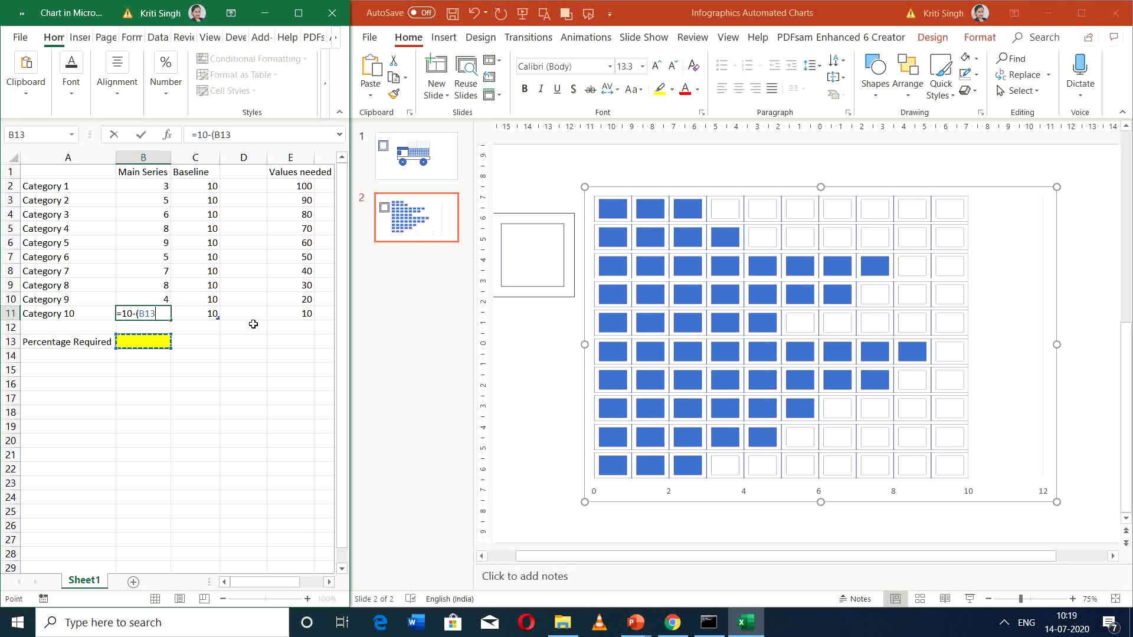
{"action": "key", "text": "BackSpace"}
{"action": "key", "text": "BackSpace"}
{"action": "key", "text": "BackSpace"}
{"action": "type", "text": "100"}
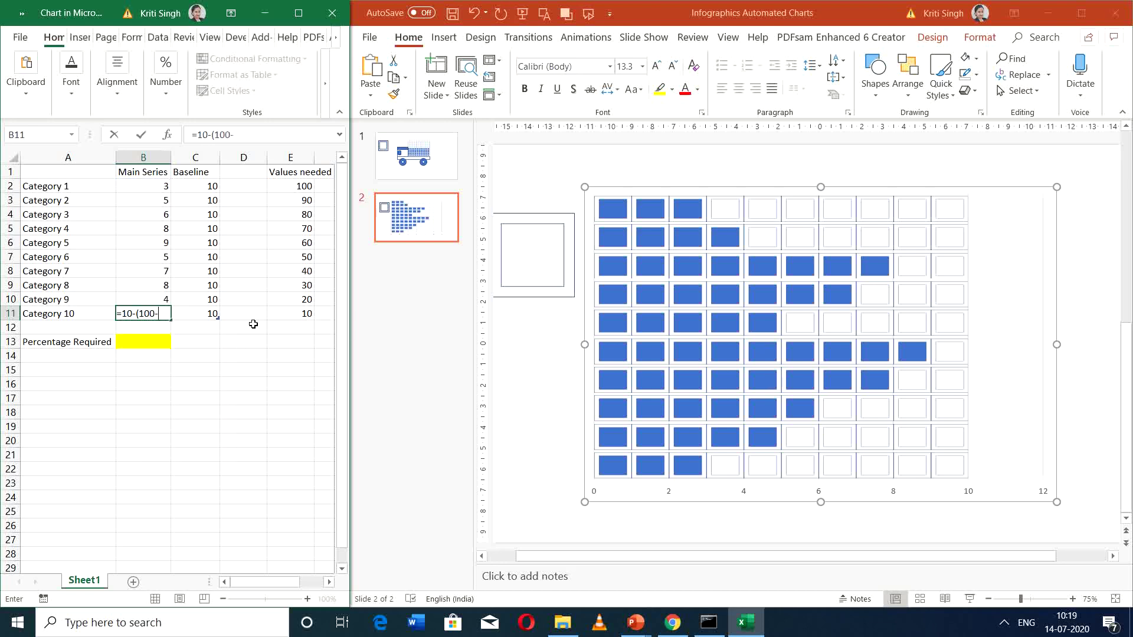
{"action": "type", "text": "-"}
{"action": "key", "text": "Down"}
{"action": "key", "text": "Down"}
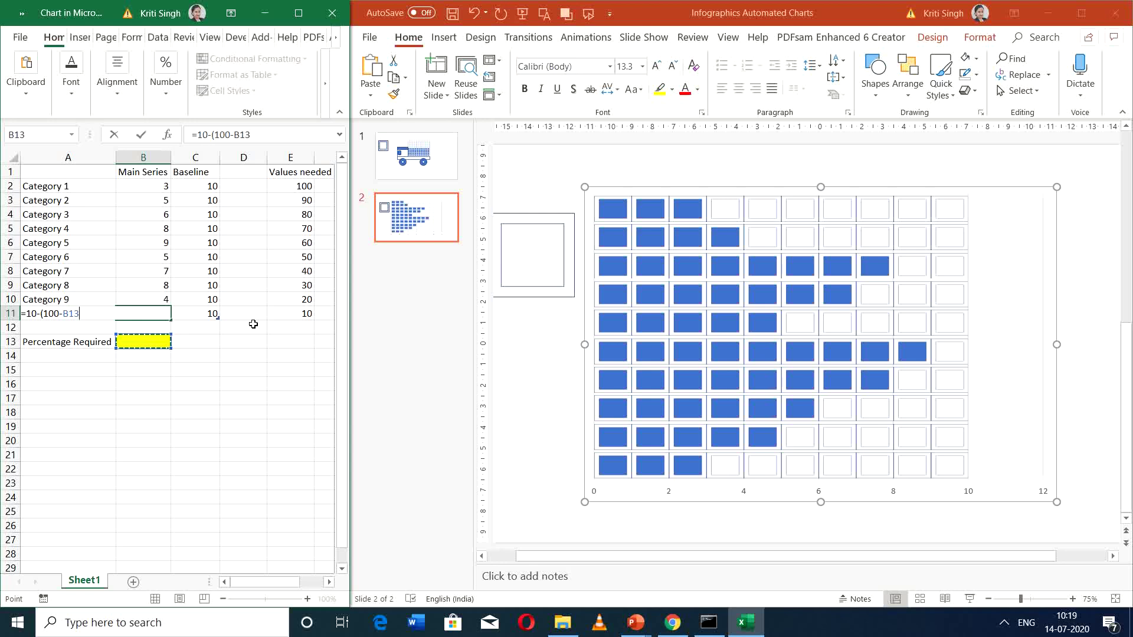
{"action": "key", "text": "BackSpace"}
{"action": "key", "text": "BackSpace"}
{"action": "key", "text": "BackSpace"}
{"action": "key", "text": "BackSpace"}
{"action": "key", "text": "BackSpace"}
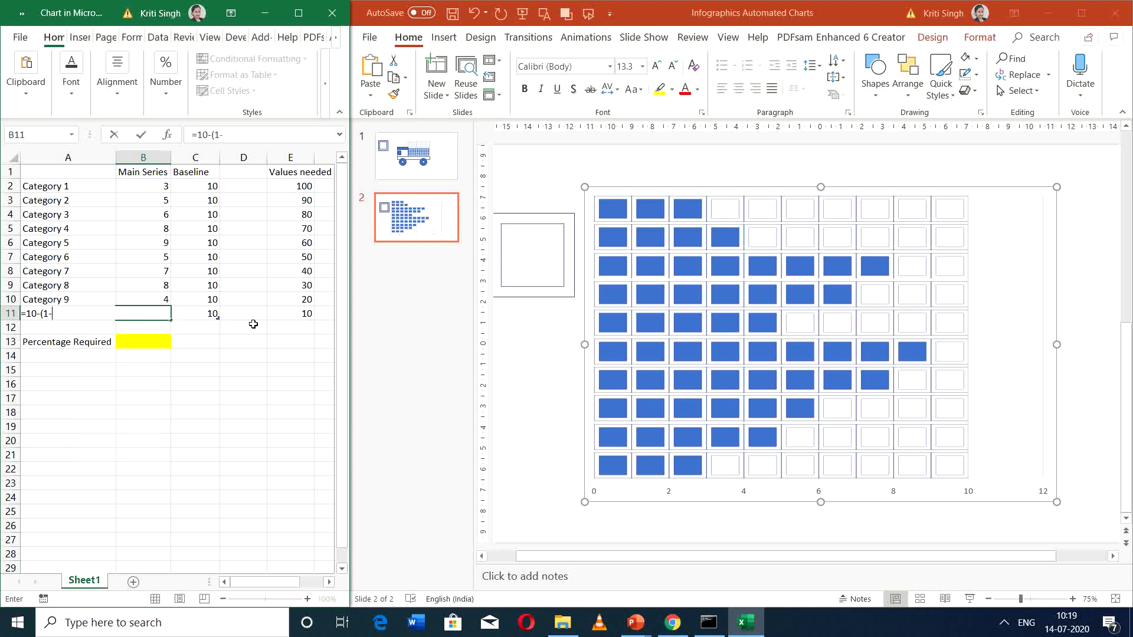
{"action": "key", "text": "Down"}
{"action": "key", "text": "Down"}
{"action": "type", "text": ")*100"}
{"action": "key", "text": "Return"}
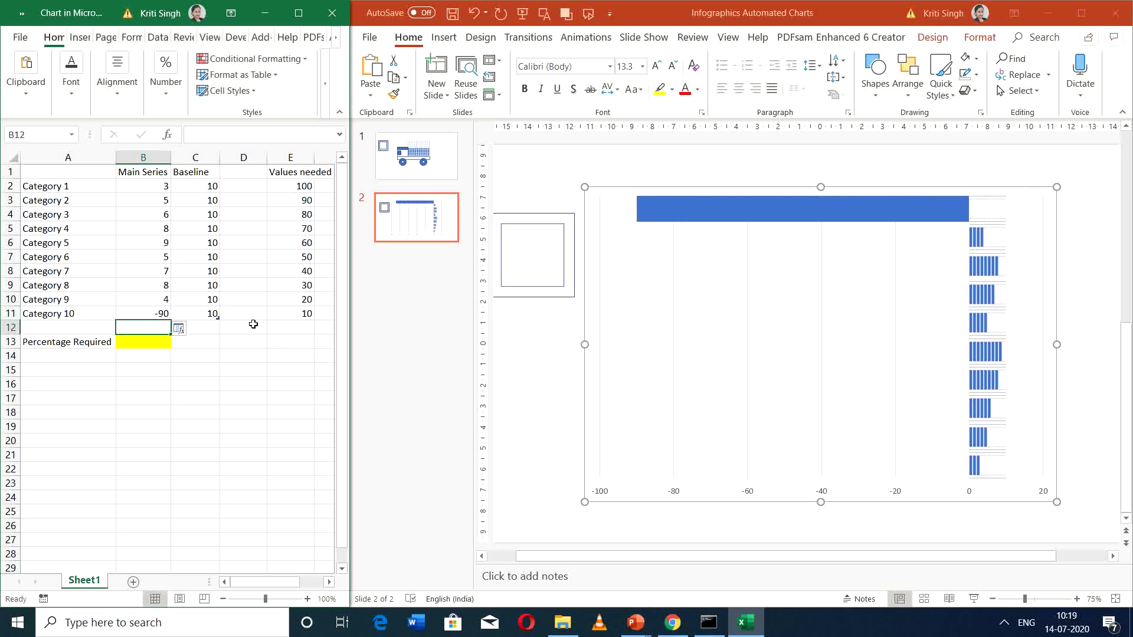
Review the B11 formula in edit mode, then select input cell B13.
{"action": "key", "text": "Down"}
{"action": "key", "text": "Up"}
{"action": "key", "text": "Up"}
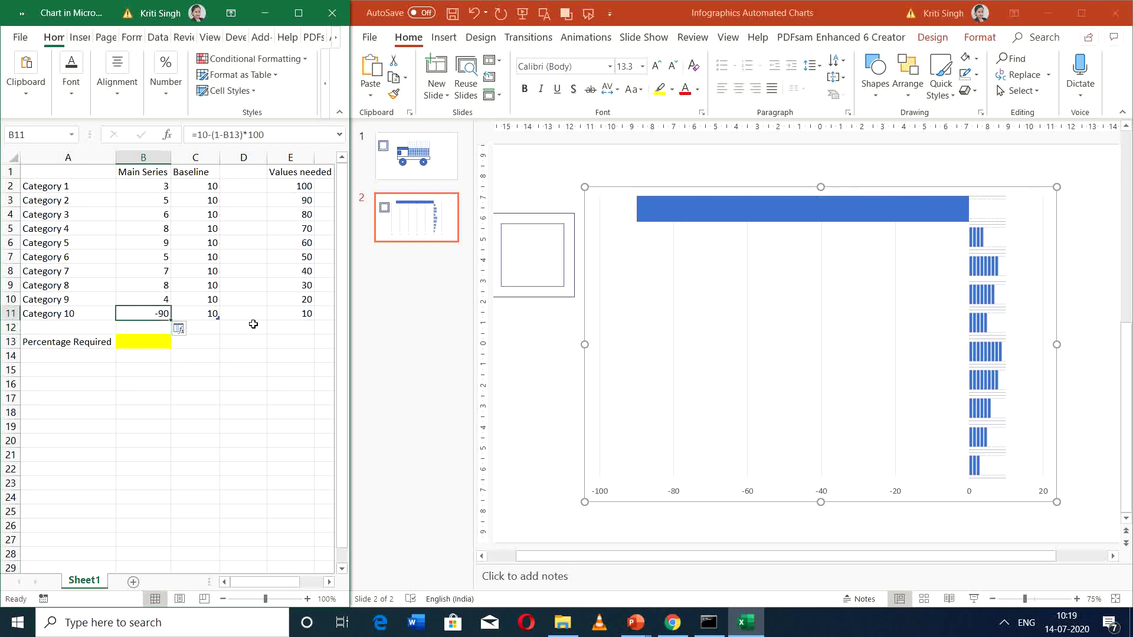
{"action": "key", "text": "Left"}
{"action": "key", "text": "Right"}
{"action": "key", "text": "Left"}
{"action": "key", "text": "Right"}
{"action": "key", "text": "F2"}
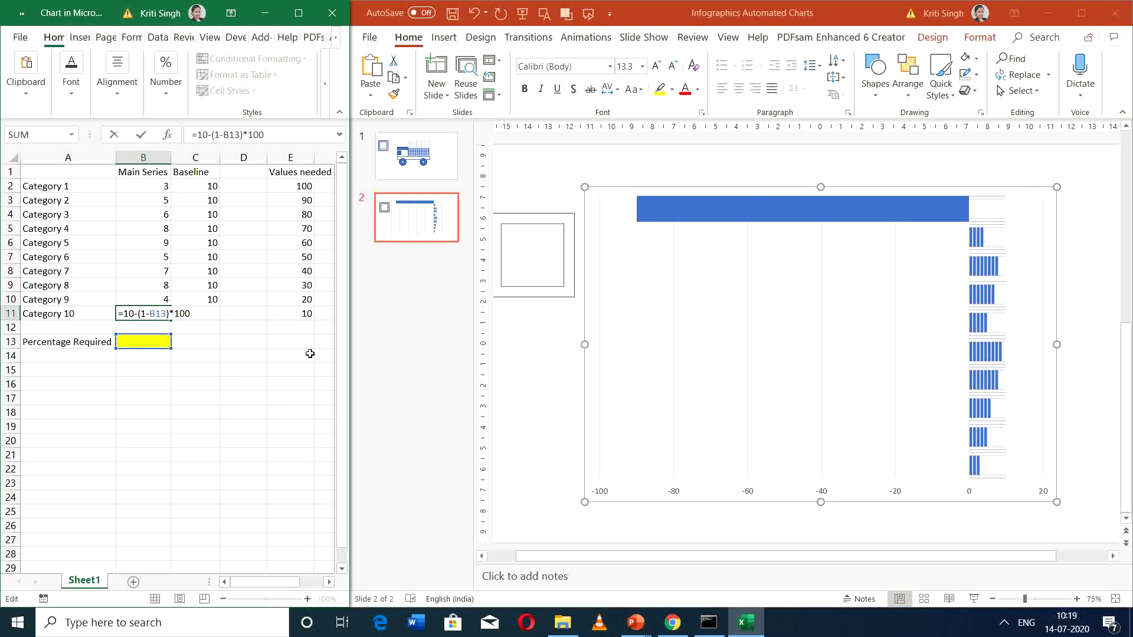
{"action": "left_click", "coordinate": [152, 344]}
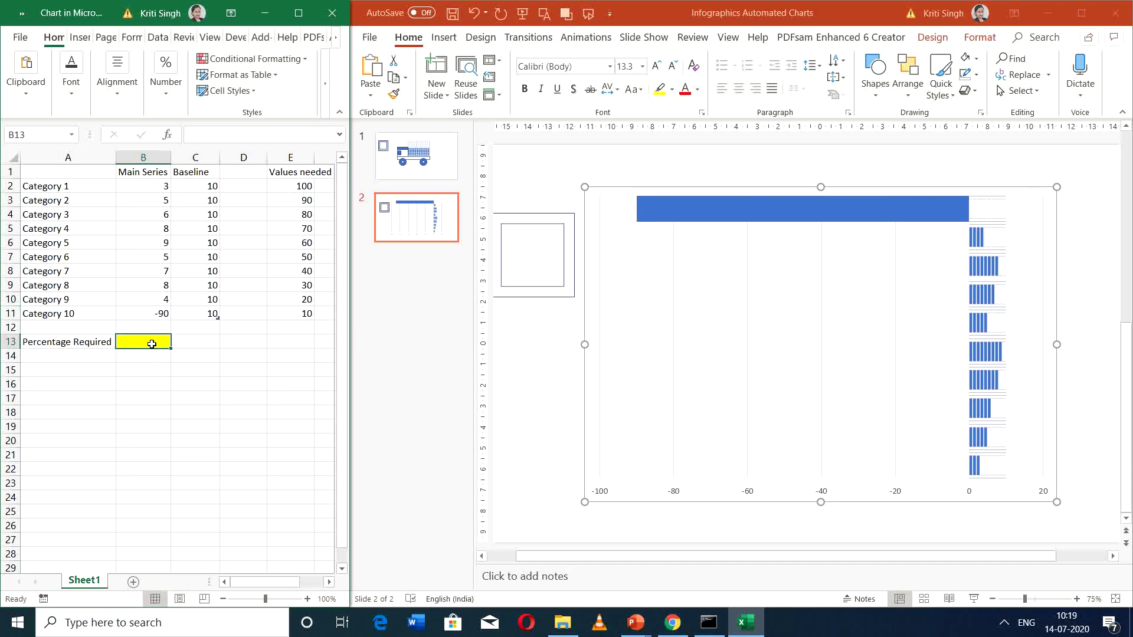
Enter 95% in B13 and clear the Category 1–9 values in B2:B10.
{"action": "type", "text": "95%"}
{"action": "key", "text": "Return"}
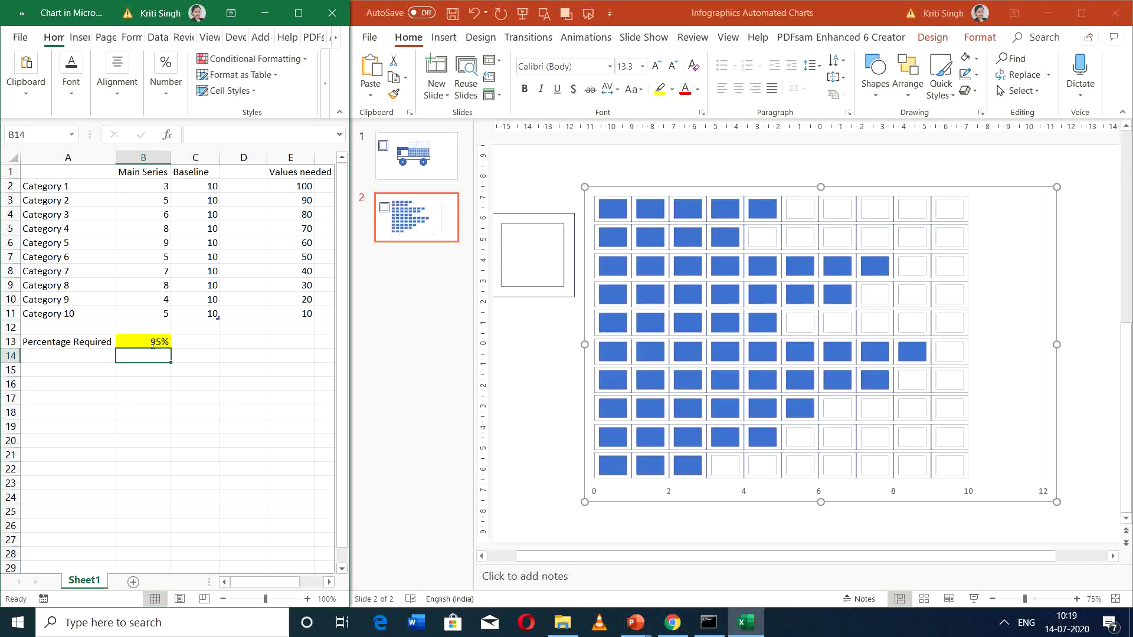
{"action": "key", "text": "Up"}
{"action": "key", "text": "Up"}
{"action": "key", "text": "Up"}
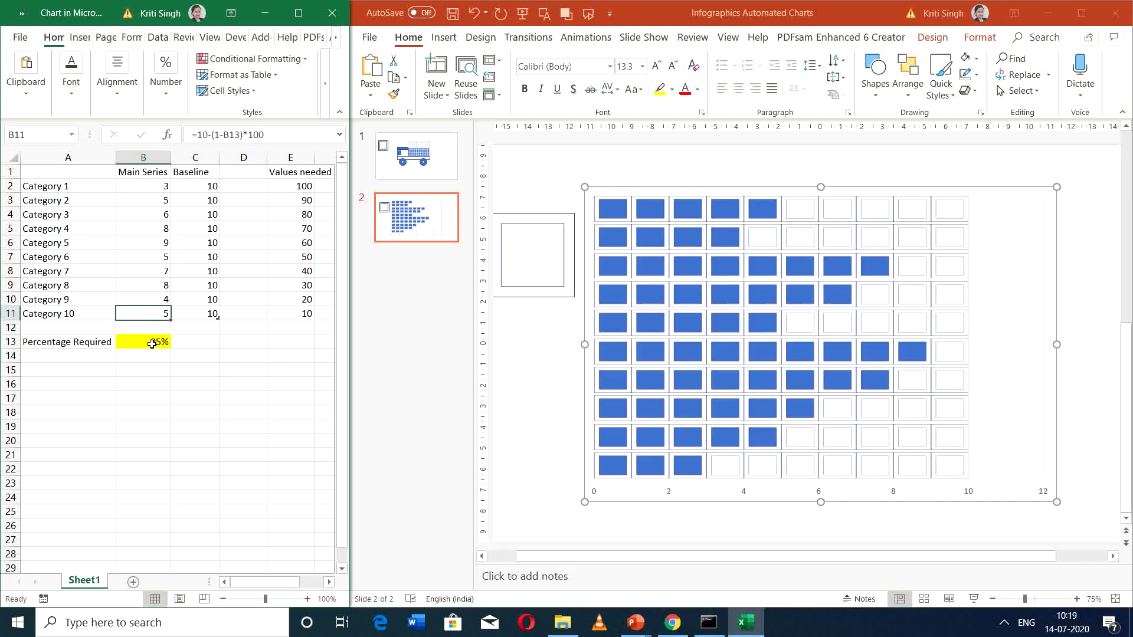
{"action": "key", "text": "Up"}
{"action": "key", "text": "shift+Up"}
{"action": "key", "text": "shift+Up"}
{"action": "key", "text": "shift+Up"}
{"action": "key", "text": "shift+Up"}
{"action": "key", "text": "shift+Up"}
{"action": "key", "text": "shift+Up"}
{"action": "key", "text": "shift+Up"}
{"action": "key", "text": "shift+Up"}
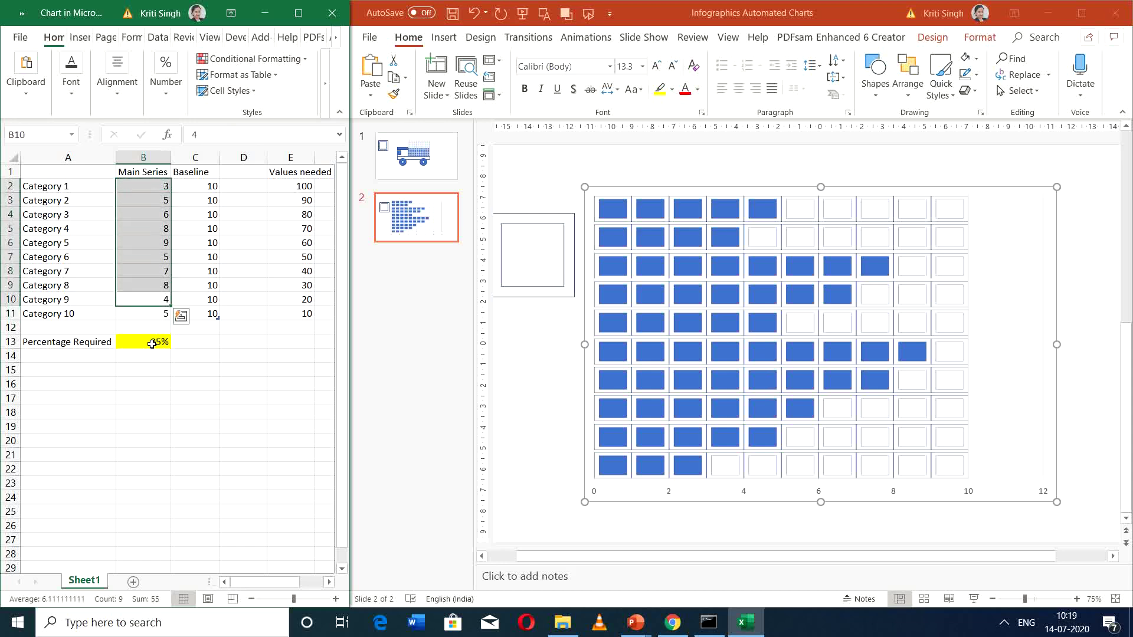
{"action": "key", "text": "Delete"}
Recheck the B11 formula in edit mode and recommit it.
{"action": "key", "text": "Down"}
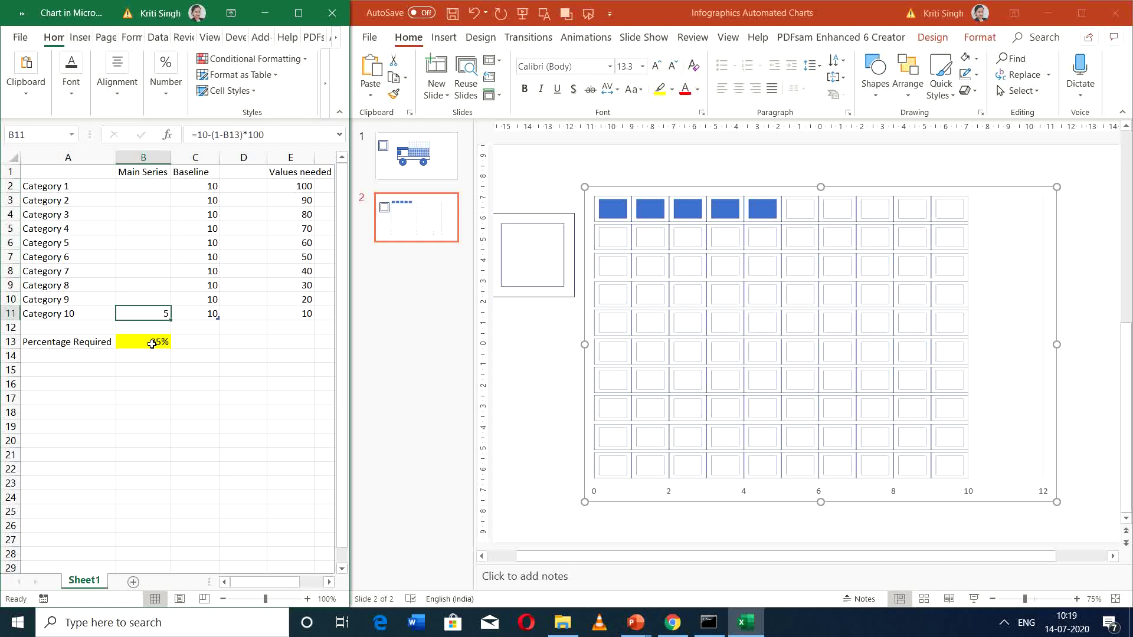
{"action": "key", "text": "Up"}
{"action": "key", "text": "Up"}
{"action": "key", "text": "Up"}
{"action": "key", "text": "Up"}
{"action": "key", "text": "Down"}
{"action": "key", "text": "Down"}
{"action": "key", "text": "Down"}
{"action": "key", "text": "Down"}
{"action": "key", "text": "Down"}
{"action": "key", "text": "Down"}
{"action": "key", "text": "Up"}
{"action": "key", "text": "Up"}
{"action": "key", "text": "F2"}
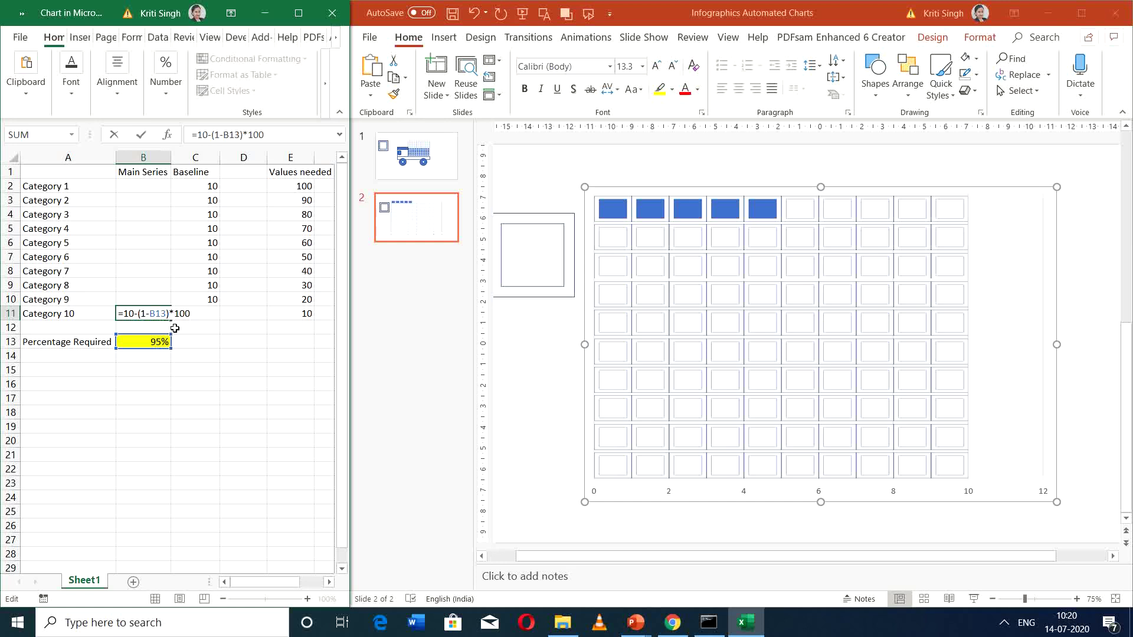
{"action": "key", "text": "Return"}
Start the Category 9 formula =20-(1- in cell B10.
{"action": "left_click", "coordinate": [155, 341]}
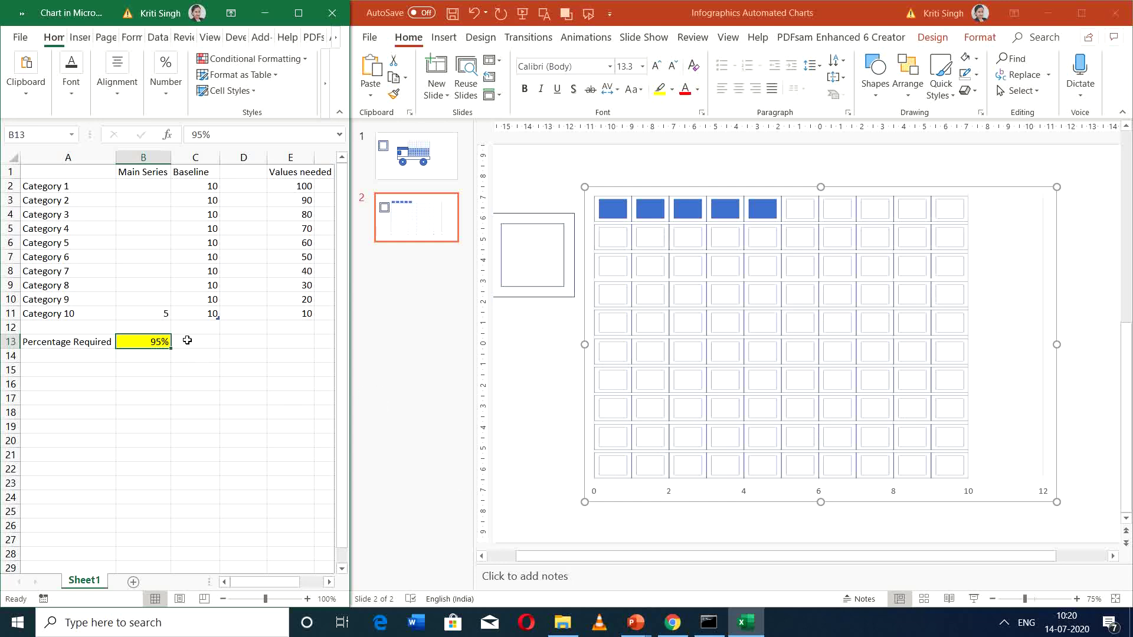
{"action": "left_click", "coordinate": [163, 312]}
{"action": "left_click", "coordinate": [161, 298]}
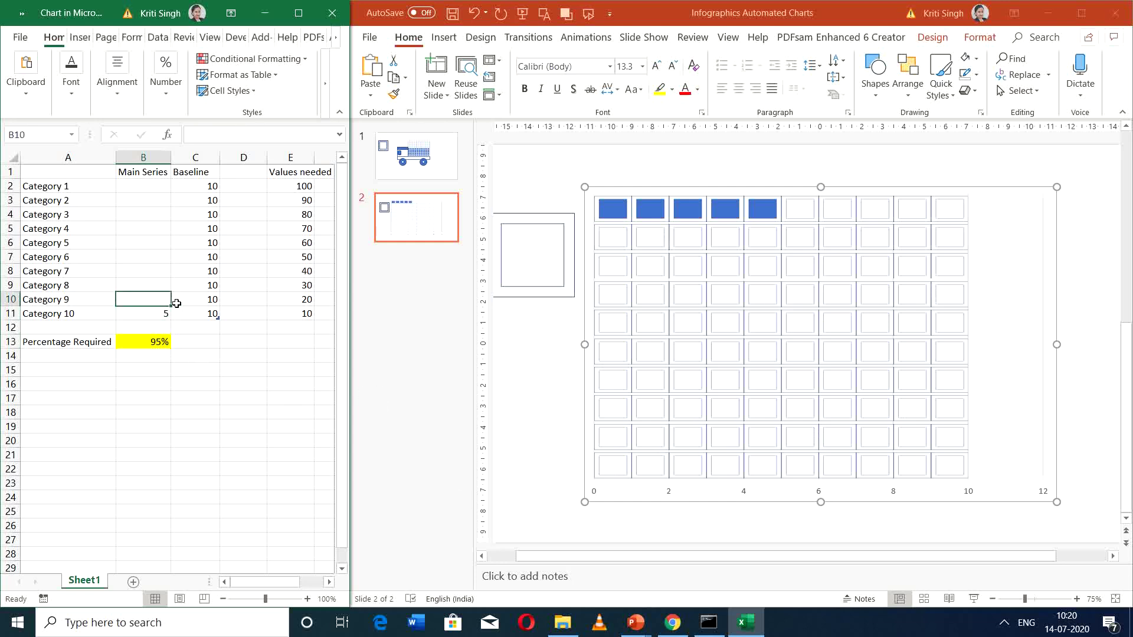
{"action": "type", "text": "=20-("}
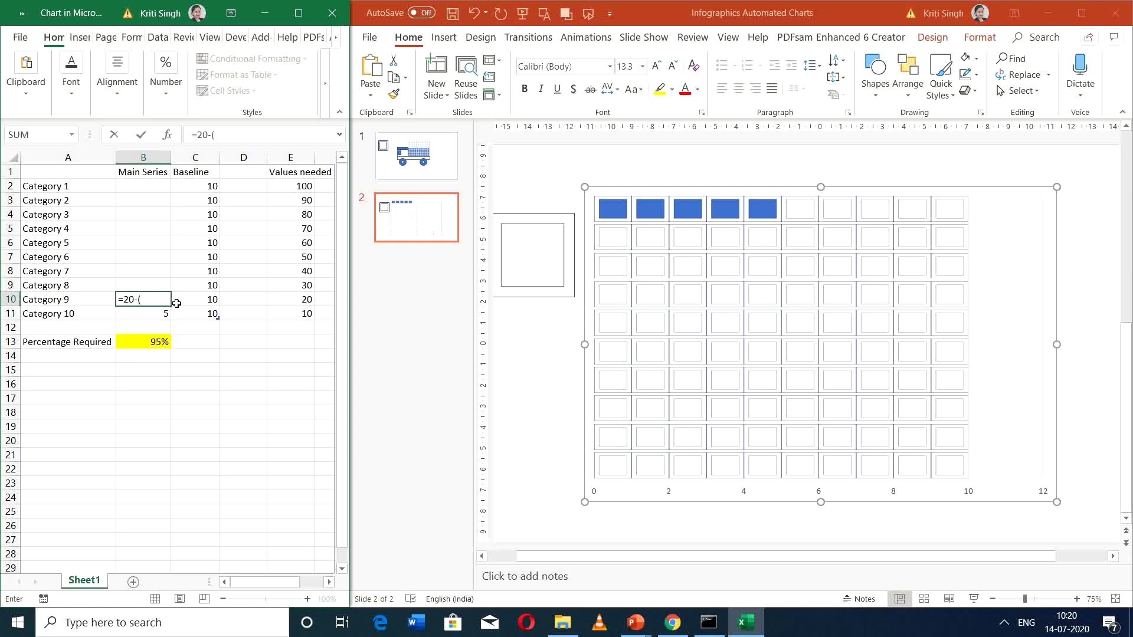
{"action": "type", "text": "1-"}
Complete Category 9's B10 formula as =20-(1-B13)*100.
{"action": "key", "text": "Down"}
{"action": "key", "text": "Down"}
{"action": "key", "text": "Down"}
{"action": "type", "text": ")*100"}
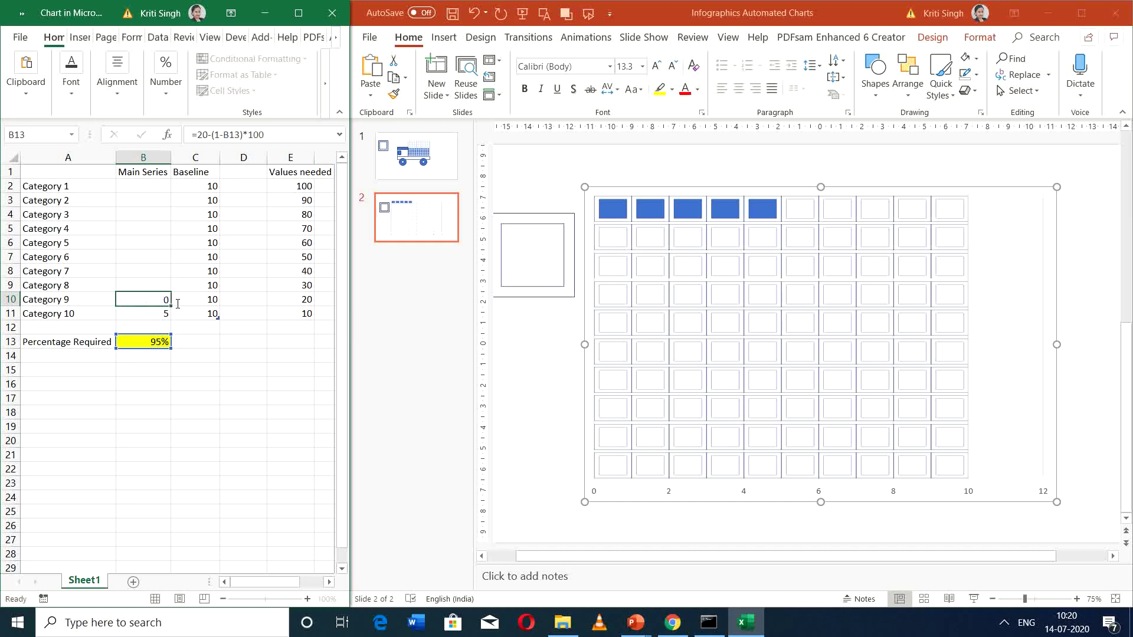
{"action": "key", "text": "Return"}
{"action": "key", "text": "Down"}
{"action": "key", "text": "Down"}
{"action": "key", "text": "Up"}
{"action": "key", "text": "Up"}
{"action": "key", "text": "Down"}
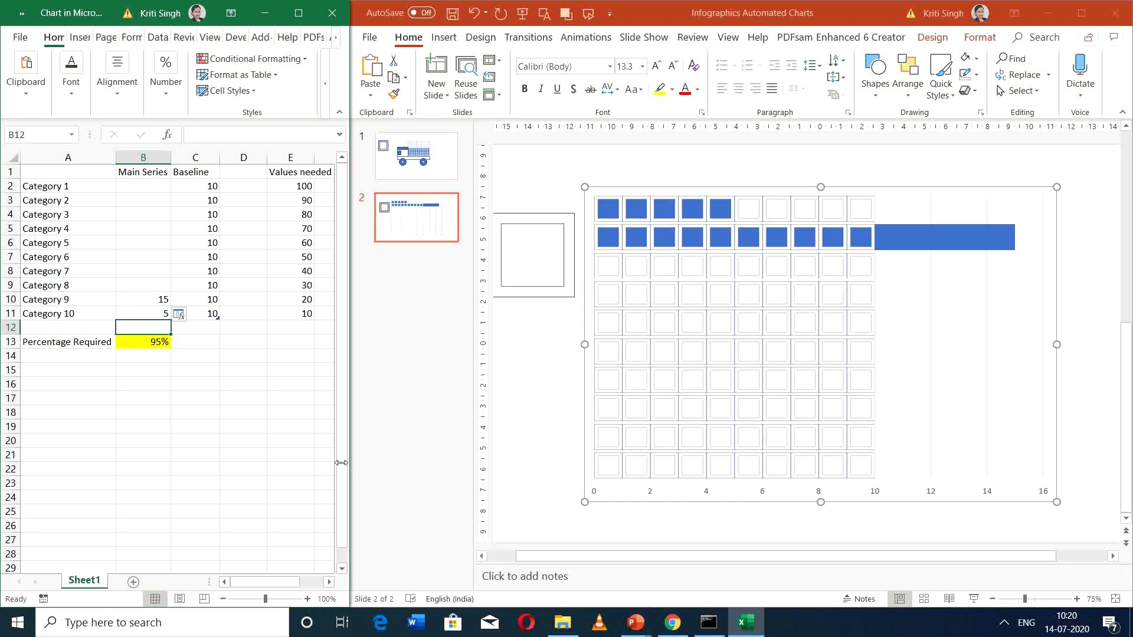
Try 80% as the Percentage Required in B13, then look at the linked chart.
{"action": "left_click", "coordinate": [163, 342]}
{"action": "type", "text": "80"}
{"action": "key", "text": "Return"}
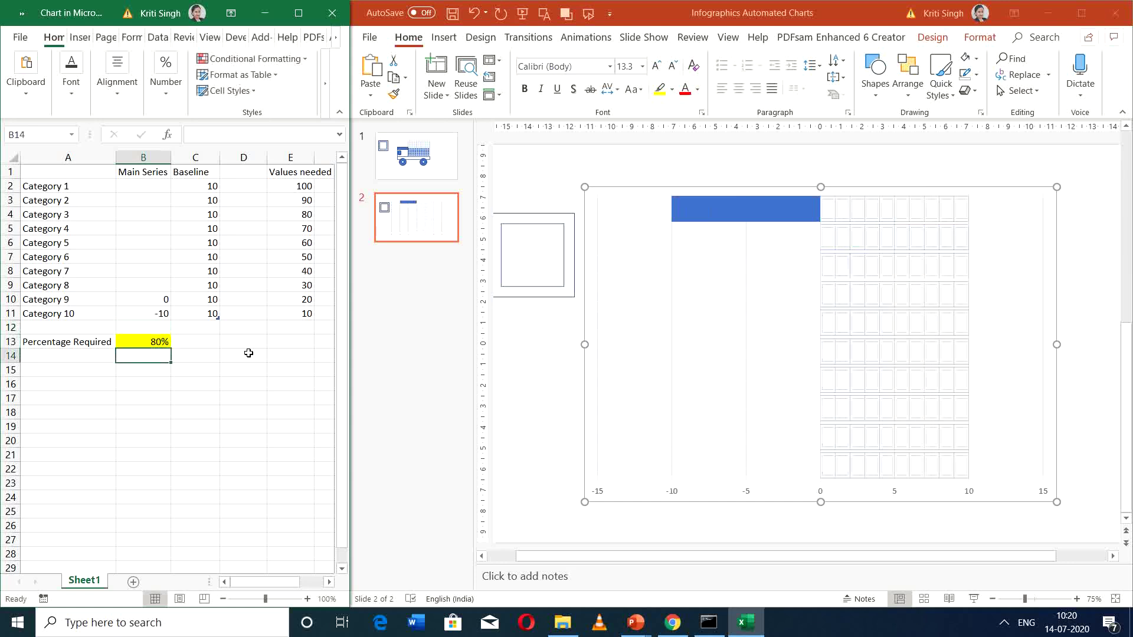
{"action": "left_click", "coordinate": [151, 314]}
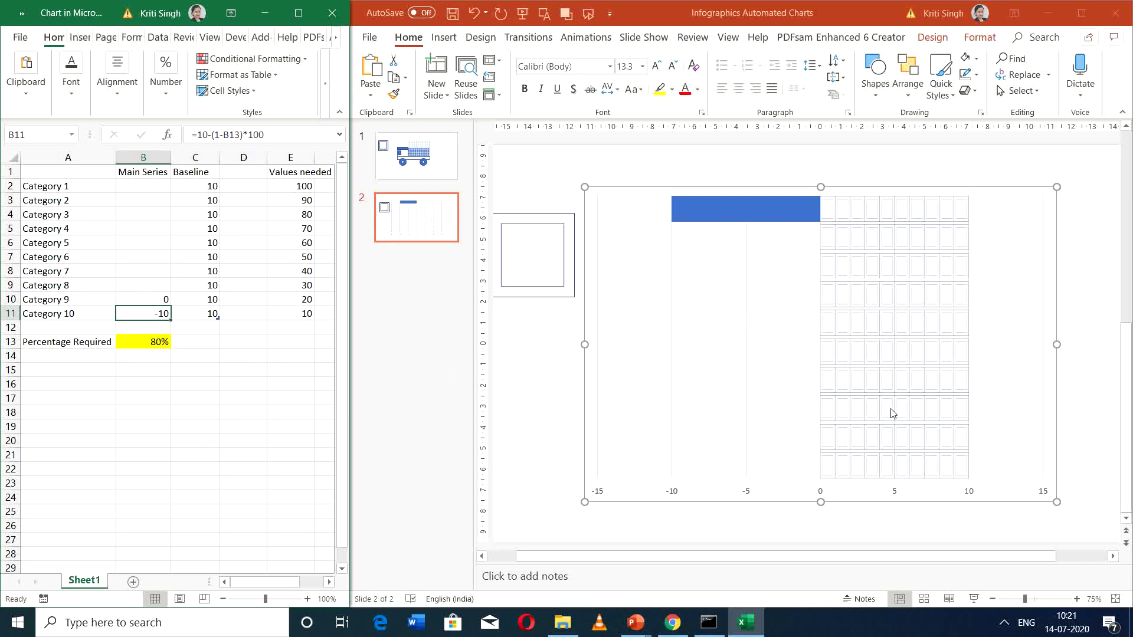
{"action": "left_click", "coordinate": [817, 309]}
Open the Baseline series formatting settings, then close them without changes.
{"action": "right_click", "coordinate": [859, 309]}
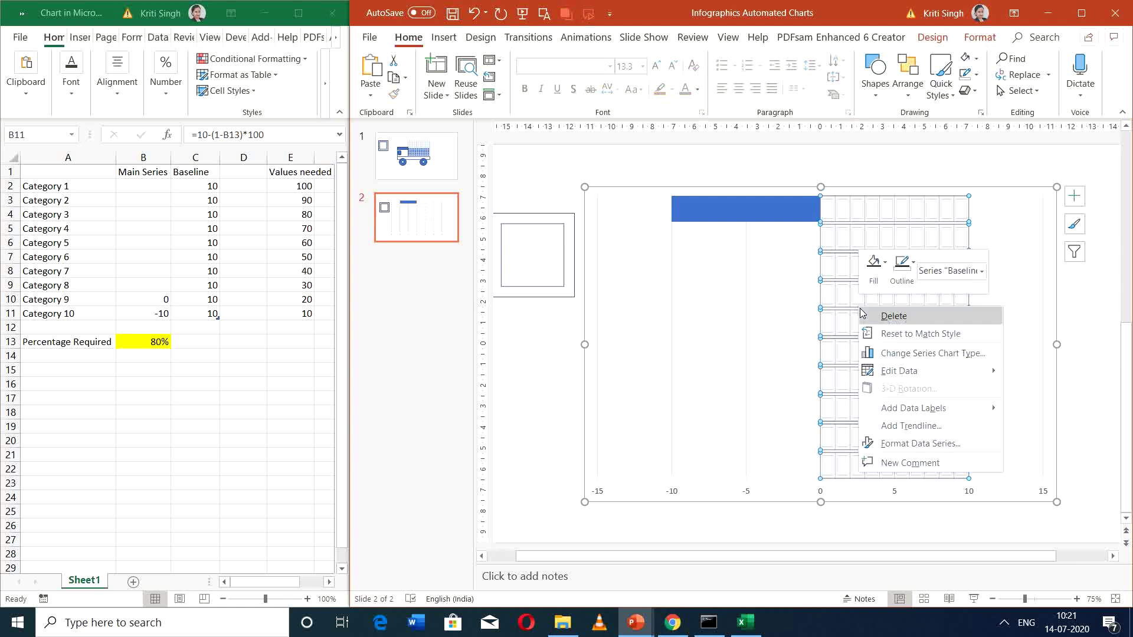
{"action": "left_click", "coordinate": [912, 444]}
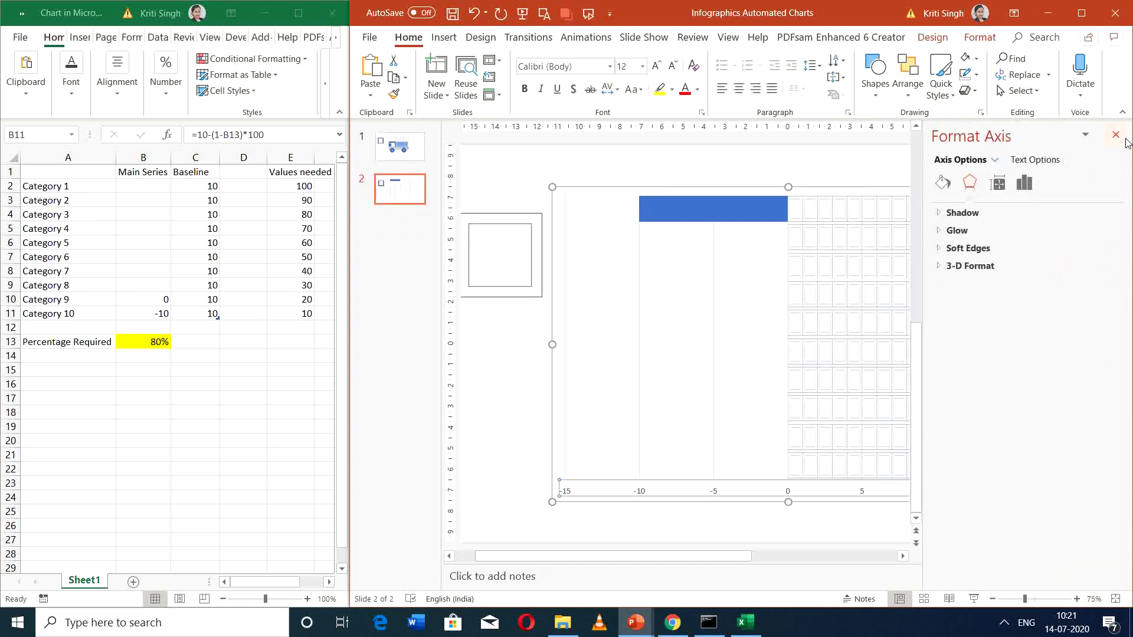
{"action": "left_click", "coordinate": [1115, 135]}
Fix the horizontal axis bounds at minimum 0 and maximum 10.
{"action": "right_click", "coordinate": [822, 491]}
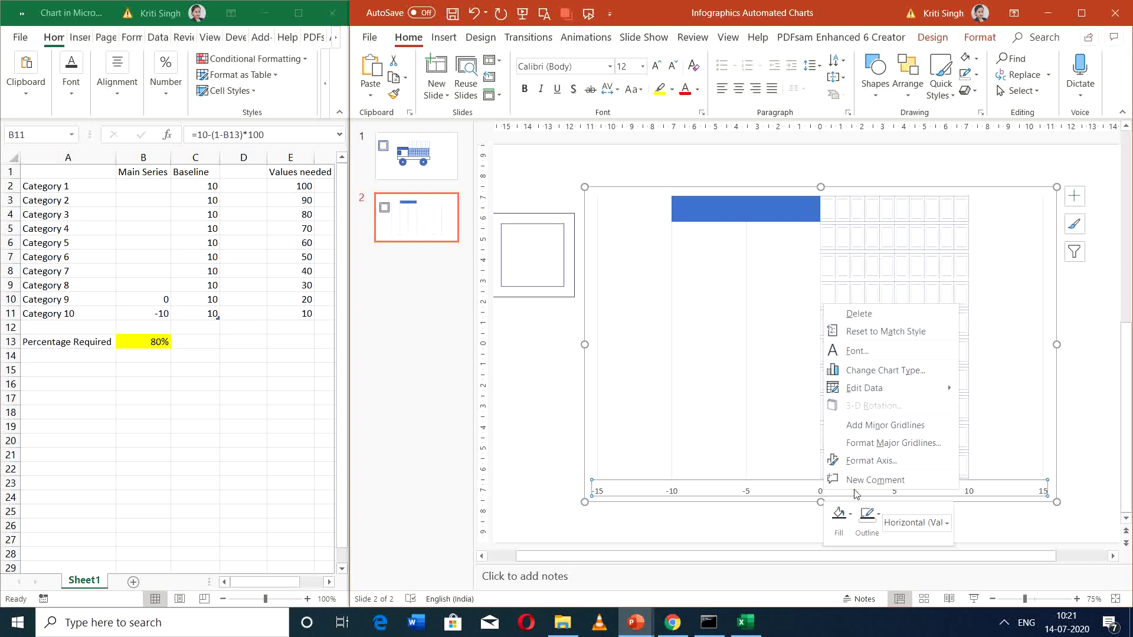
{"action": "left_click", "coordinate": [879, 463]}
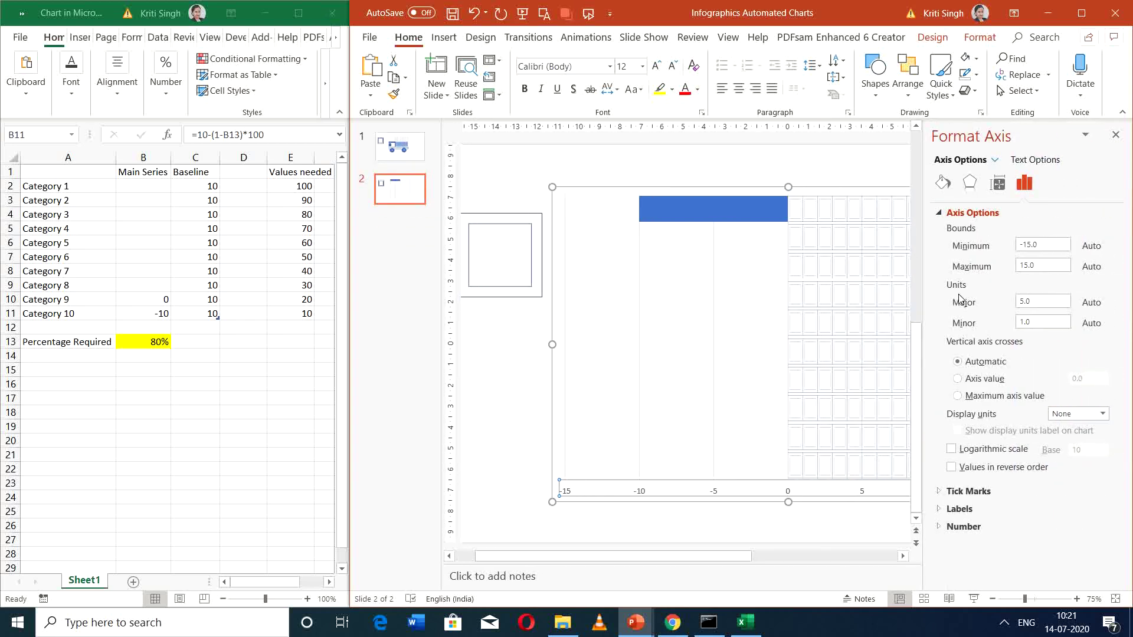
{"action": "double_click", "coordinate": [1031, 250]}
{"action": "type", "text": "0"}
{"action": "key", "text": "Return"}
{"action": "left_click", "coordinate": [1032, 265]}
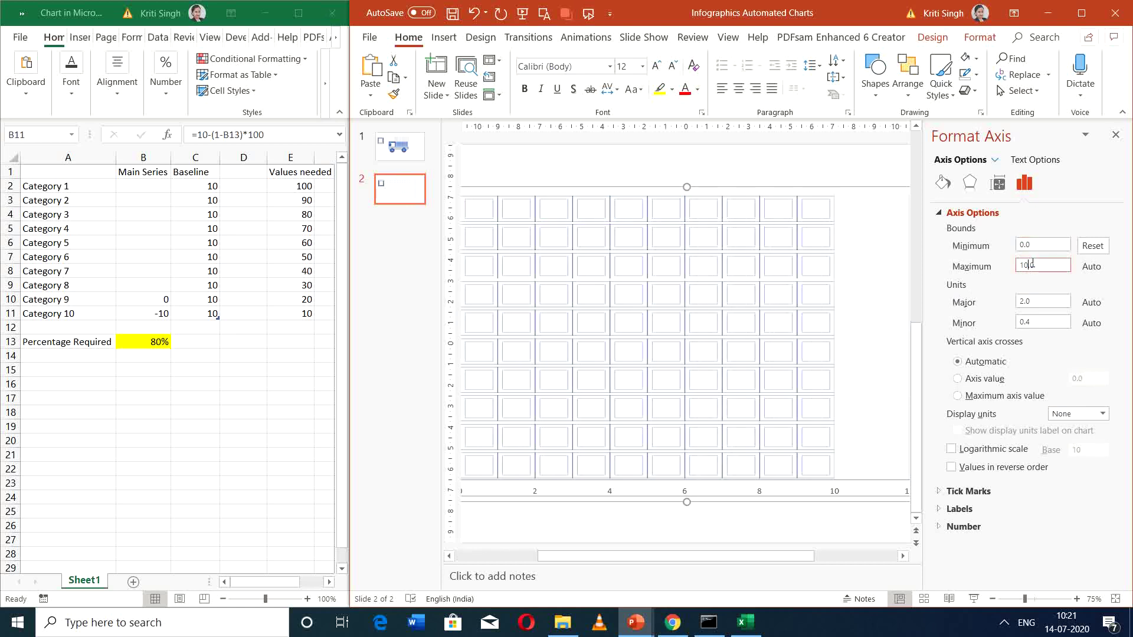
{"action": "key", "text": "Return"}
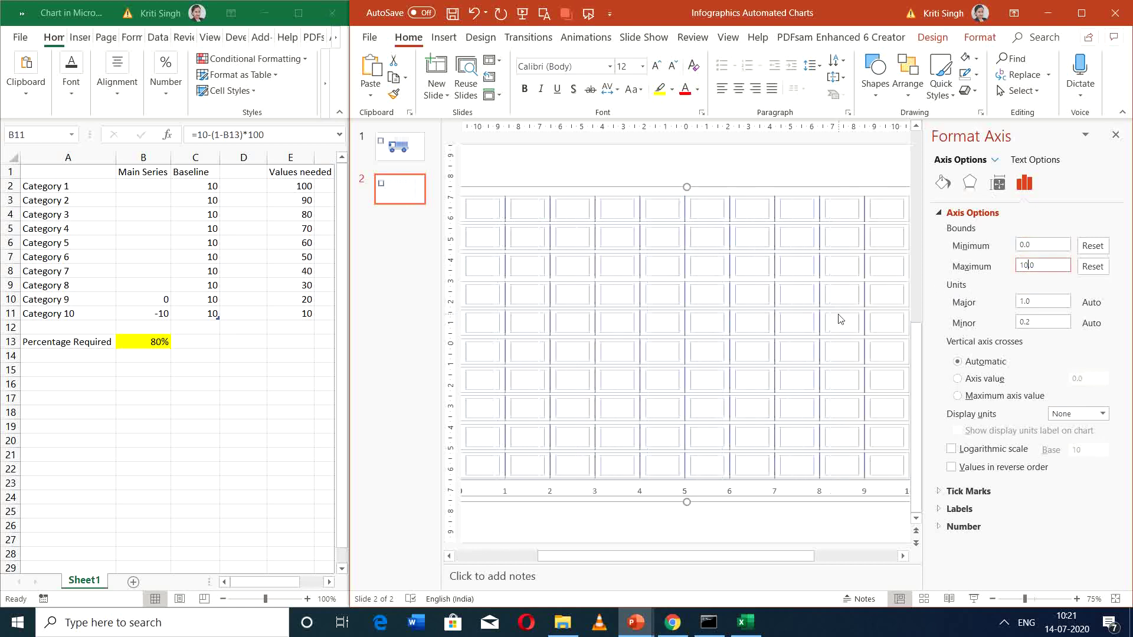
{"action": "scroll", "coordinate": [838, 319], "scroll_direction": "down", "scroll_amount": 3}
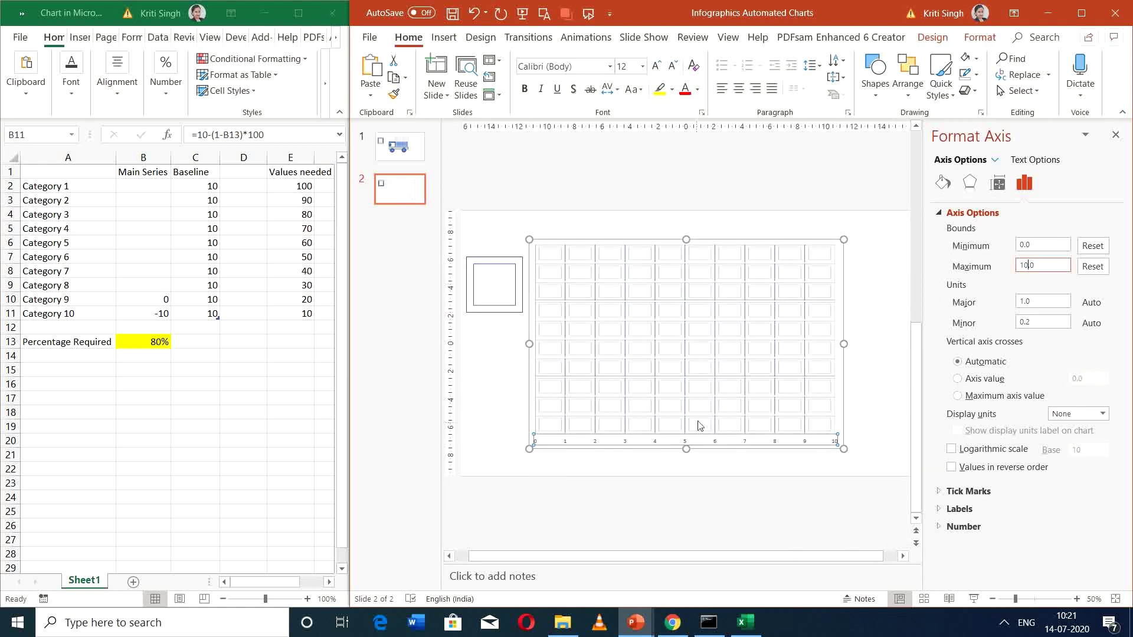
{"action": "left_click", "coordinate": [531, 456]}
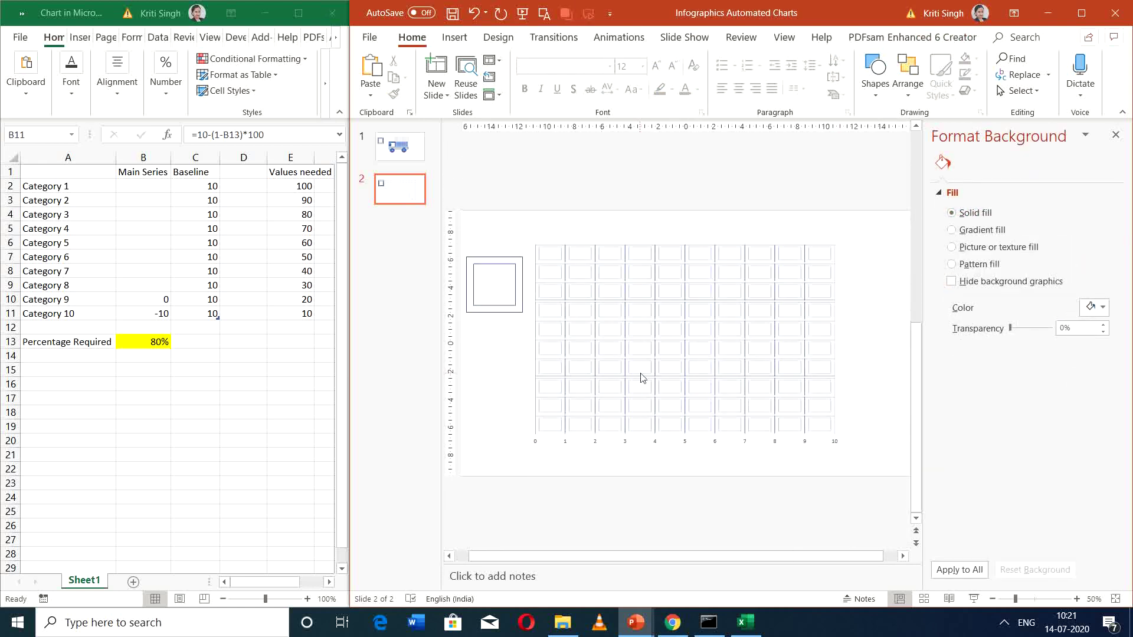
Set Percentage Required to 95% and check the Category 9 and 10 formulas give 15 and 5.
{"action": "left_click", "coordinate": [143, 342]}
{"action": "type", "text": "95"}
{"action": "key", "text": "Return"}
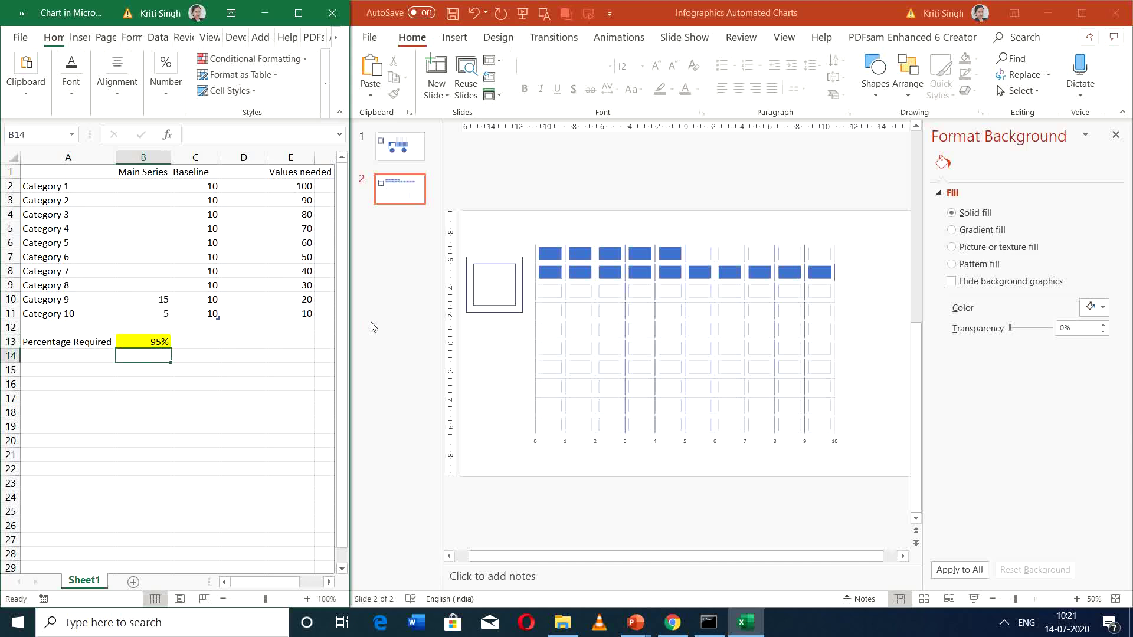
{"action": "key", "text": "Up"}
{"action": "key", "text": "Up"}
{"action": "key", "text": "Up"}
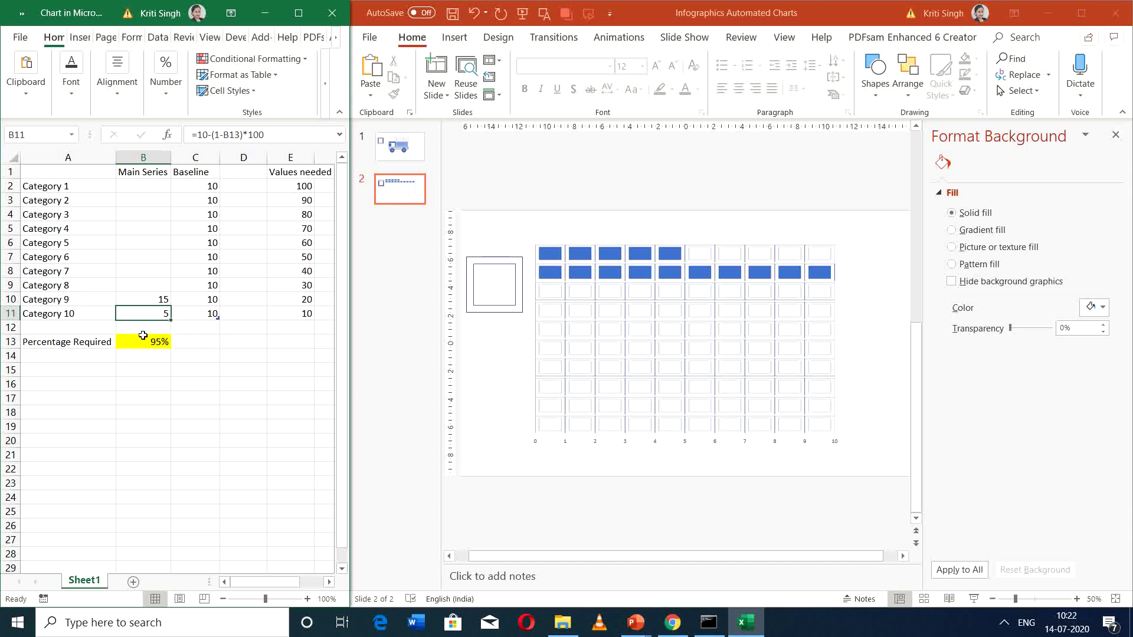
{"action": "left_click", "coordinate": [158, 299]}
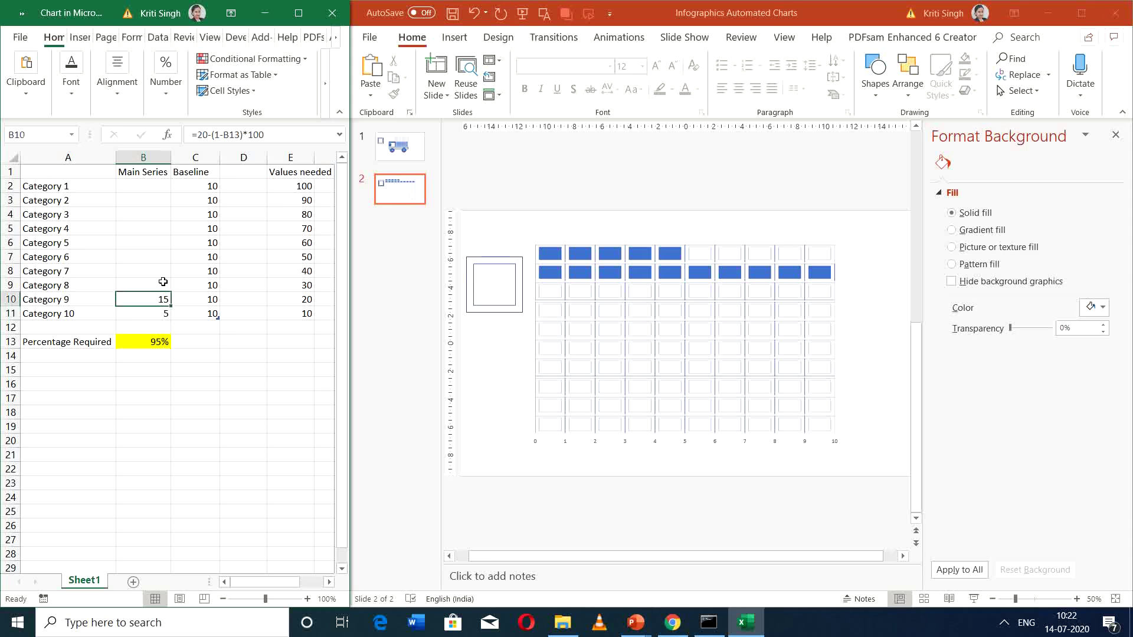
{"action": "left_click", "coordinate": [160, 284]}
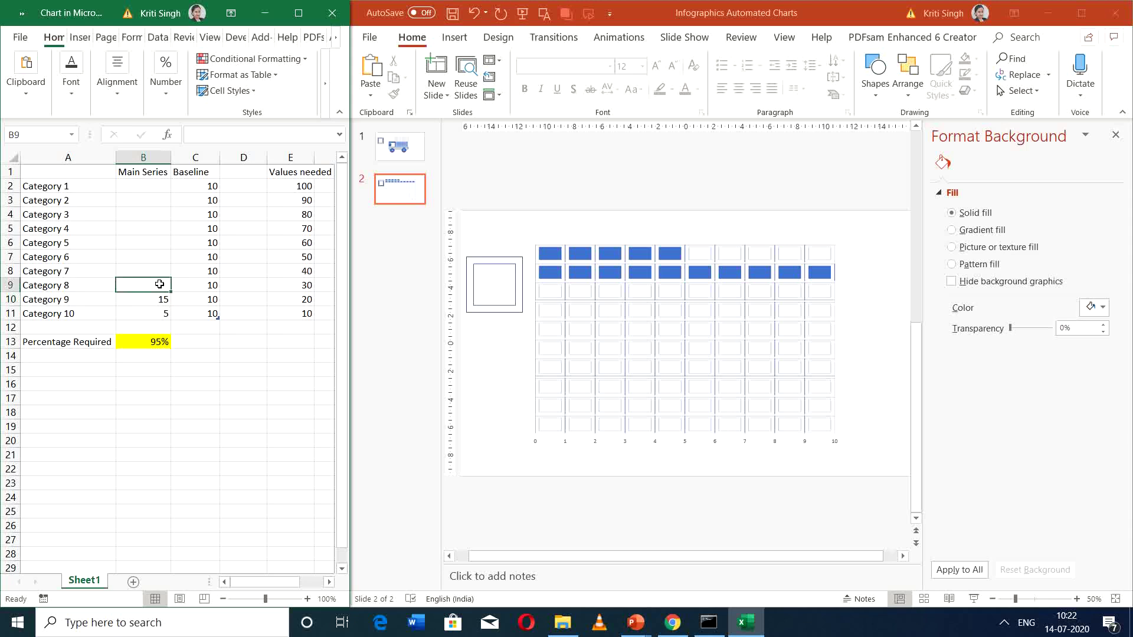
{"action": "key", "text": "Down"}
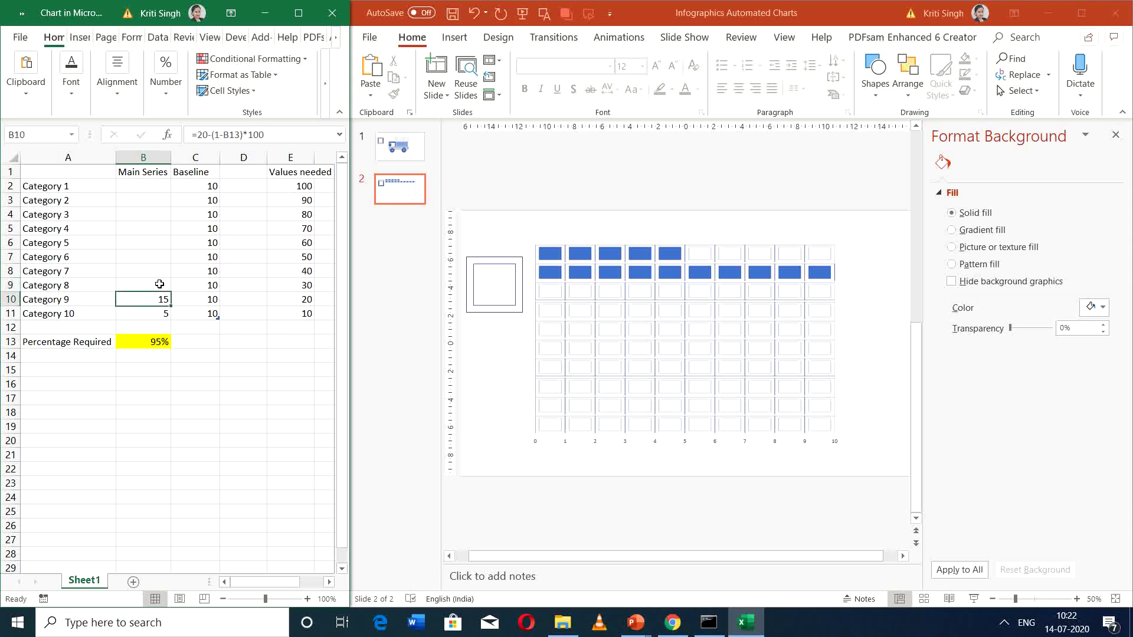
{"action": "left_click", "coordinate": [161, 314]}
Enter =E2-(1-$B$13)*100 in B2, the first Main Series cell.
{"action": "left_click", "coordinate": [164, 186]}
{"action": "type", "text": "="}
{"action": "key", "text": "Right"}
{"action": "key", "text": "Right"}
{"action": "key", "text": "Right"}
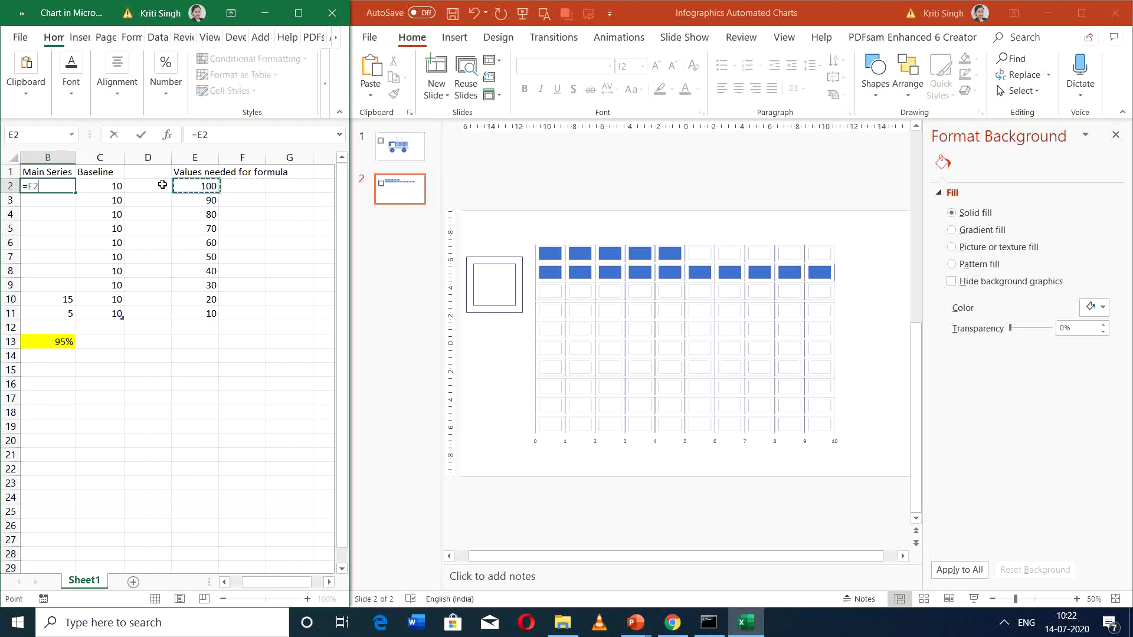
{"action": "type", "text": "-(1-"}
{"action": "key", "text": "Down"}
{"action": "key", "text": "Down"}
{"action": "key", "text": "Down"}
{"action": "key", "text": "Down"}
{"action": "key", "text": "Down"}
{"action": "key", "text": "Down"}
{"action": "key", "text": "Down"}
{"action": "key", "text": "Down"}
{"action": "key", "text": "Down"}
{"action": "key", "text": "Down"}
{"action": "key", "text": "Down"}
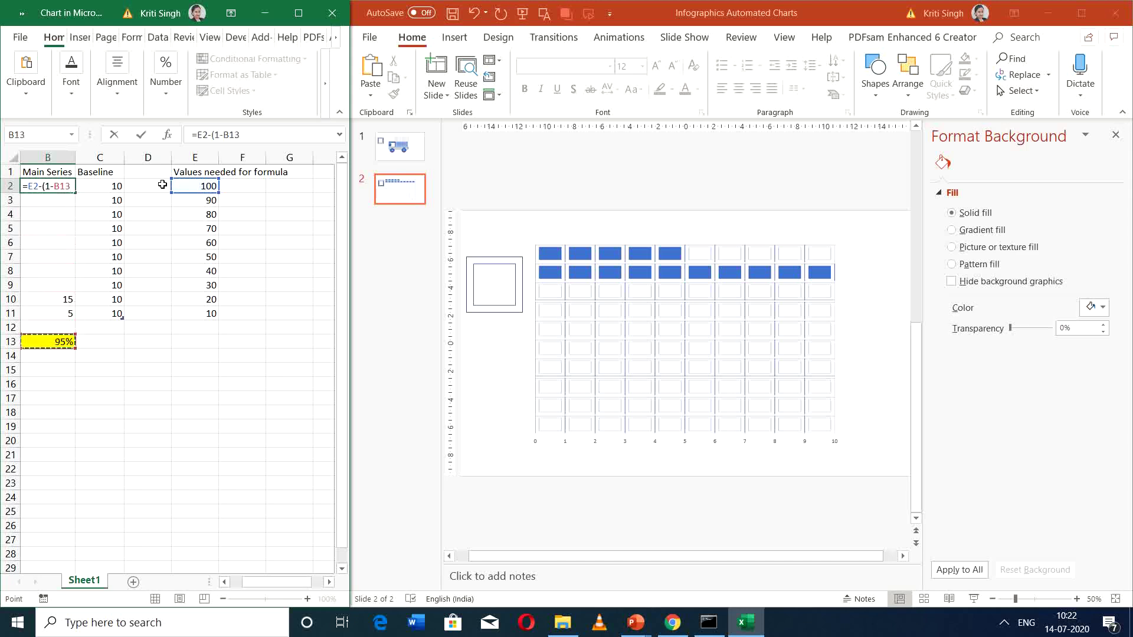
{"action": "key", "text": "F4"}
{"action": "type", "text": ")810"}
{"action": "key", "text": "BackSpace"}
{"action": "key", "text": "BackSpace"}
{"action": "key", "text": "BackSpace"}
{"action": "type", "text": "100"}
{"action": "key", "text": "Return"}
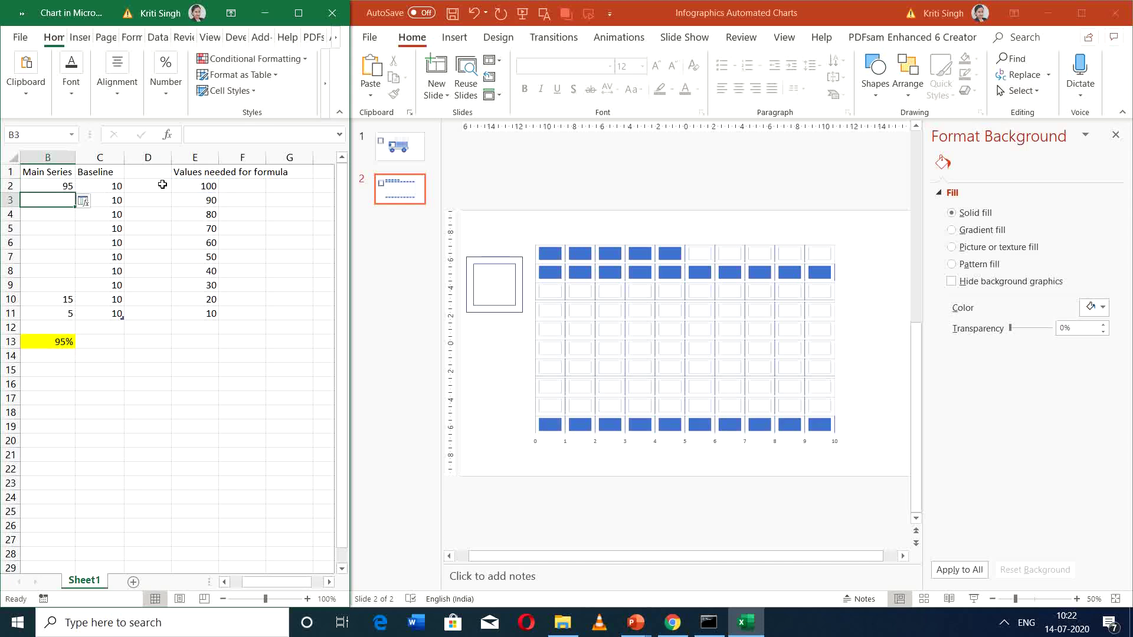
Fill the B2 formula down through B2:B11.
{"action": "key", "text": "Up"}
{"action": "key", "text": "shift+Down"}
{"action": "key", "text": "shift+Down"}
{"action": "key", "text": "shift+Down"}
{"action": "key", "text": "shift+Down"}
{"action": "key", "text": "shift+Down"}
{"action": "key", "text": "shift+Down"}
{"action": "key", "text": "shift+Down"}
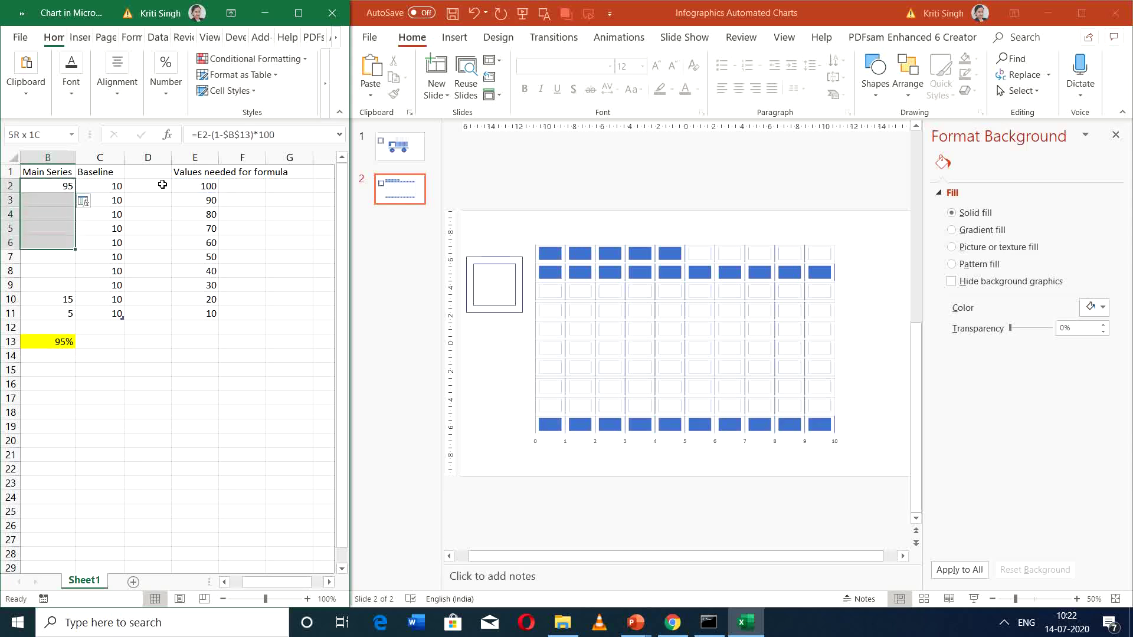
{"action": "key", "text": "shift+Down"}
{"action": "key", "text": "shift+Down"}
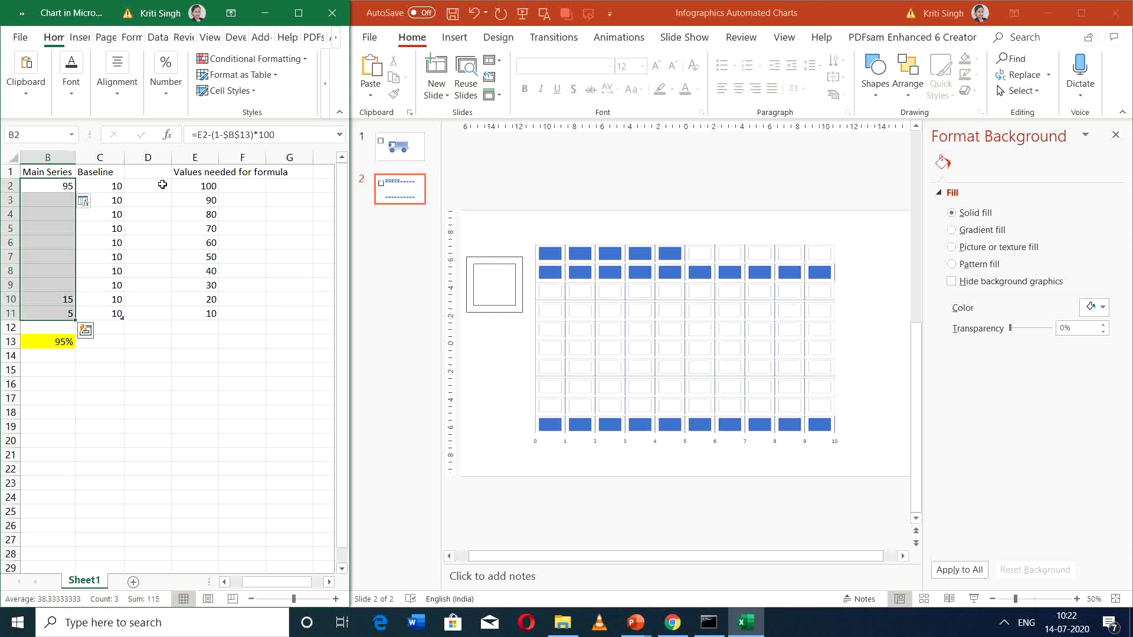
{"action": "key", "text": "ctrl+d"}
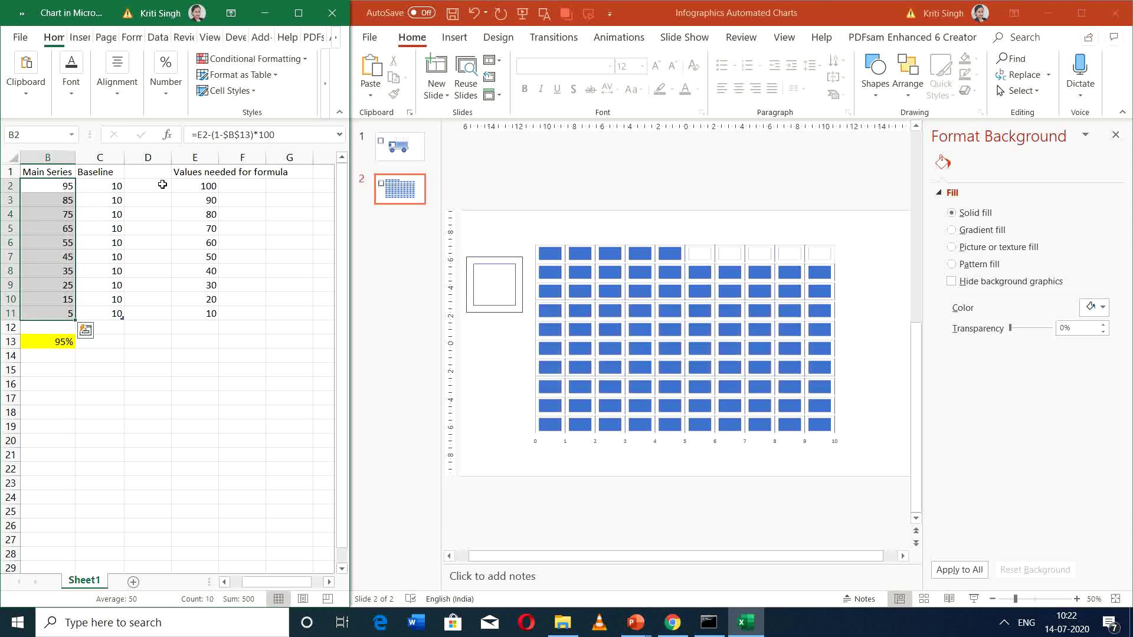
{"action": "key", "text": "ctrl+q"}
Dismiss the analysis suggestions and review the Main Series formulas' E2 and $B$13 references.
{"action": "left_click", "coordinate": [236, 581]}
{"action": "scroll", "coordinate": [239, 584], "scroll_direction": "down", "scroll_amount": 1}
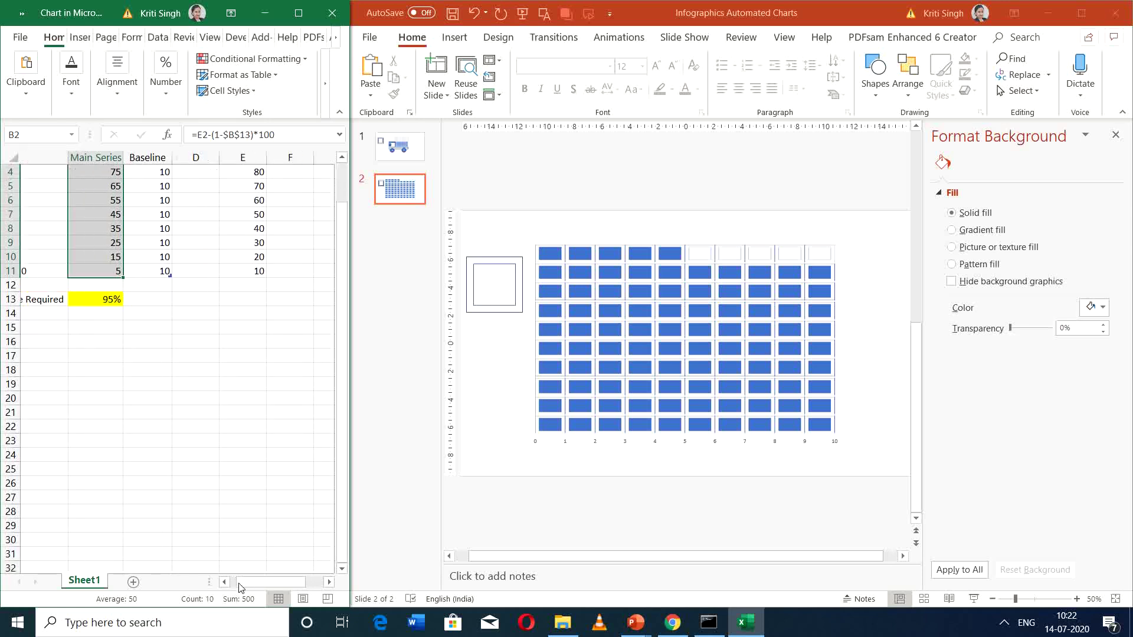
{"action": "scroll", "coordinate": [239, 584], "scroll_direction": "up", "scroll_amount": 1}
{"action": "left_click", "coordinate": [243, 341]}
{"action": "left_click", "coordinate": [153, 189]}
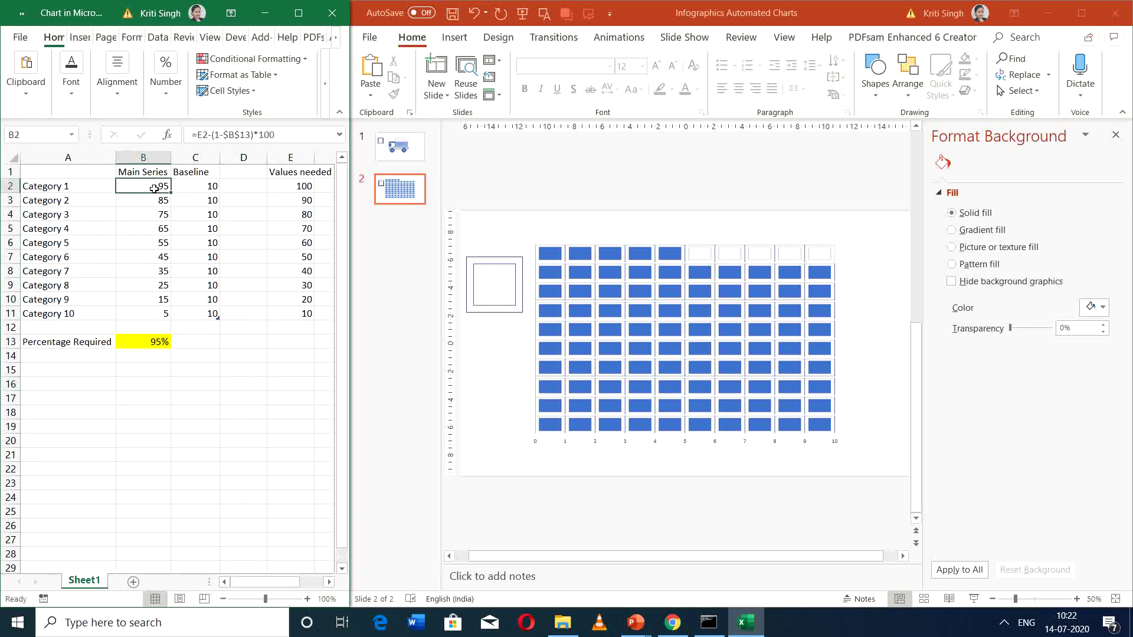
{"action": "left_click", "coordinate": [205, 137]}
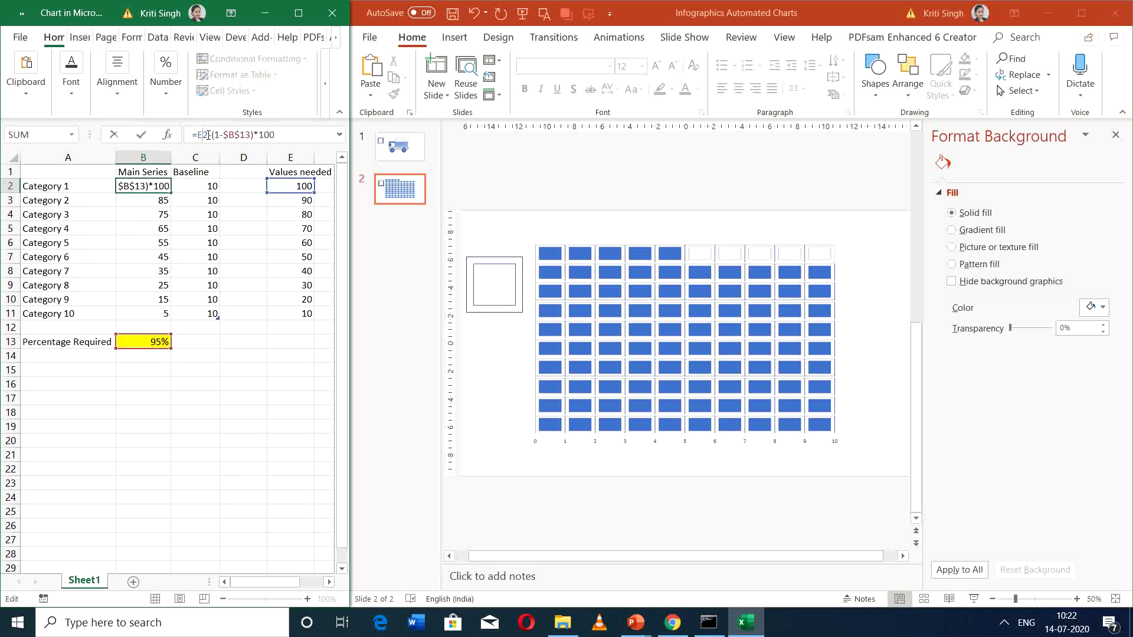
{"action": "double_click", "coordinate": [202, 135]}
{"action": "left_click", "coordinate": [235, 135]}
{"action": "left_click", "coordinate": [137, 242]}
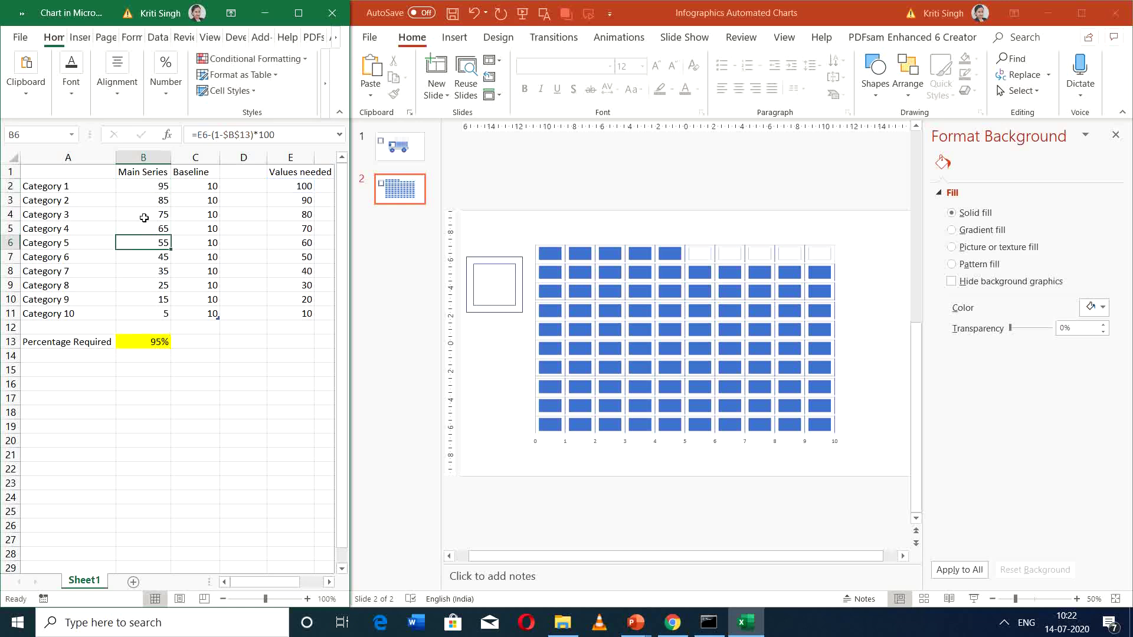
{"action": "left_click", "coordinate": [150, 189]}
{"action": "left_click", "coordinate": [146, 340]}
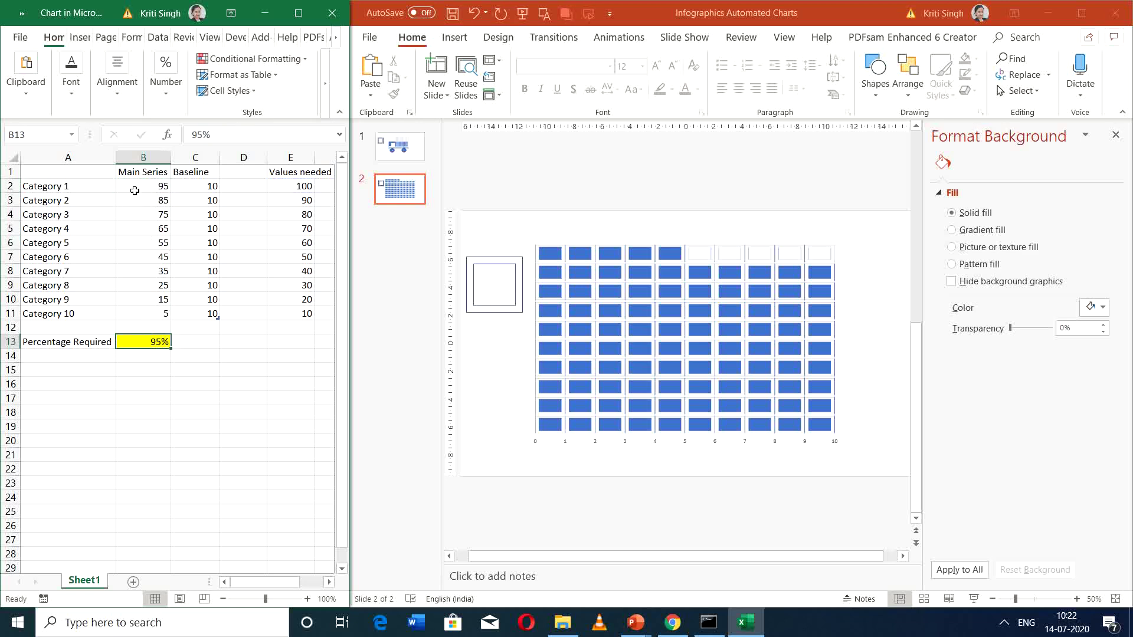
{"action": "left_click_drag", "start_coordinate": [155, 189], "coordinate": [161, 313]}
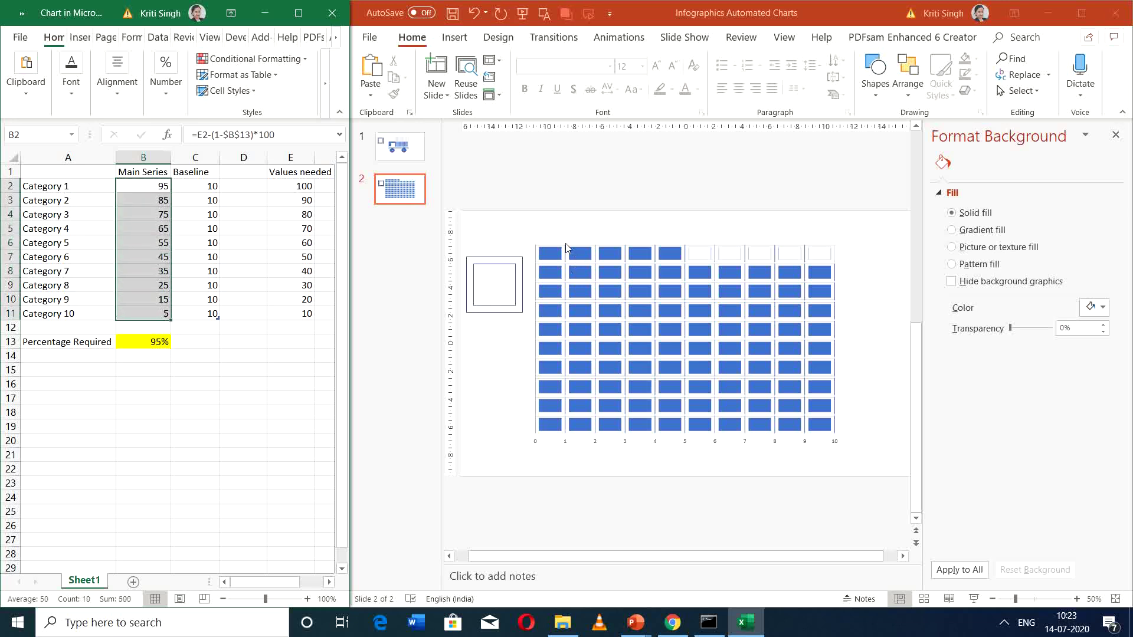
Try 80% and 70%, then settle on 55% in B13, clearing a stray 55 below it.
{"action": "left_click", "coordinate": [161, 343]}
{"action": "type", "text": "80"}
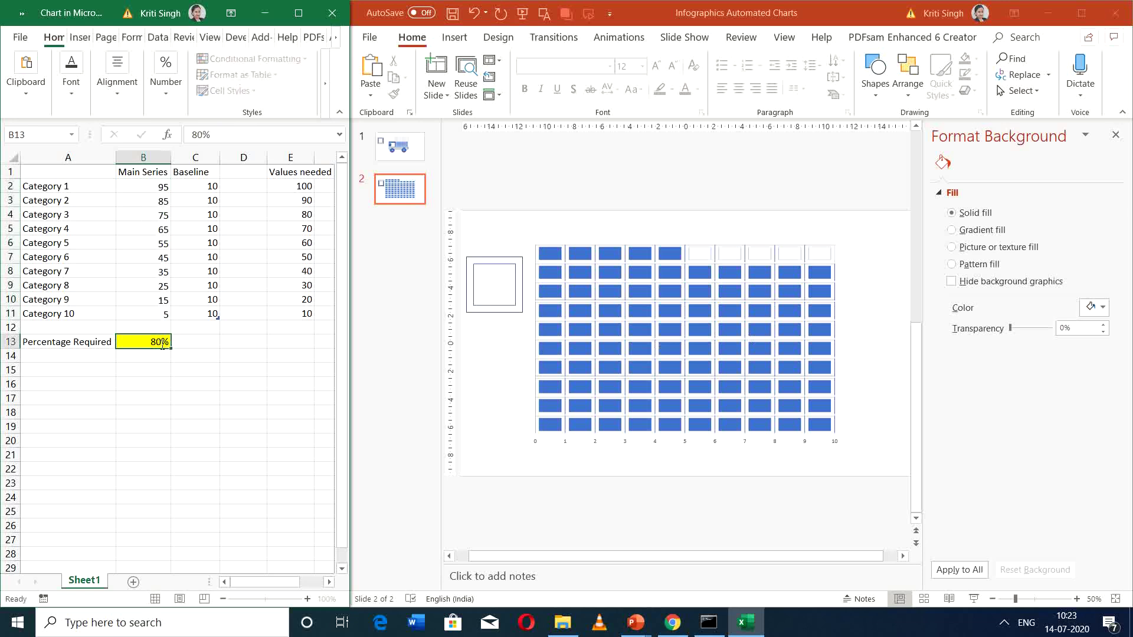
{"action": "key", "text": "Return"}
{"action": "left_click", "coordinate": [162, 343]}
{"action": "type", "text": "70"}
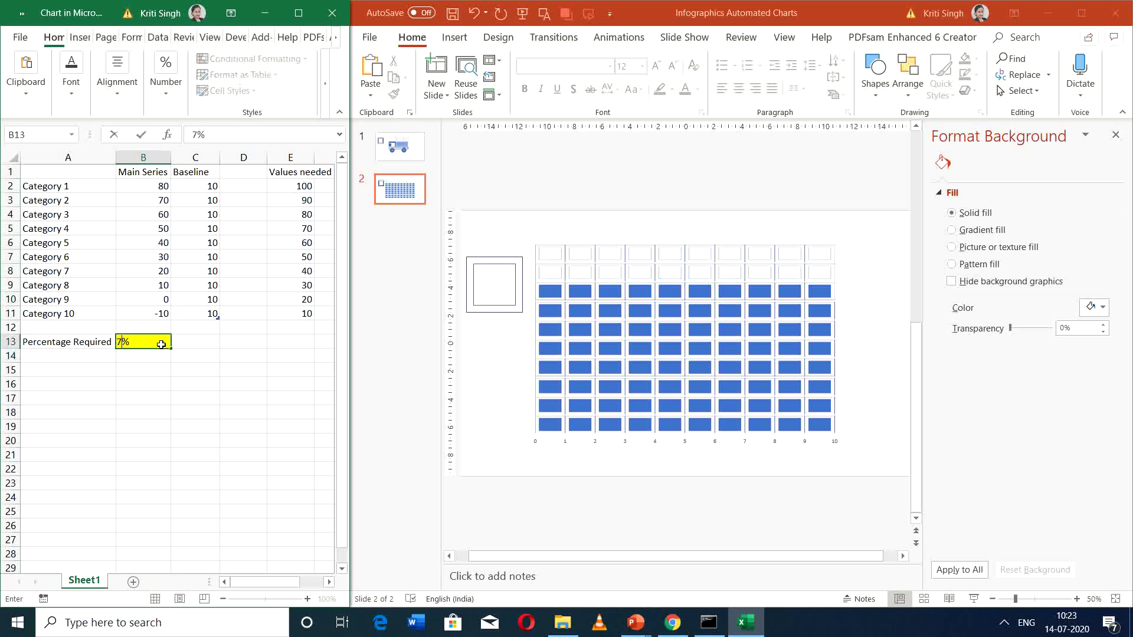
{"action": "key", "text": "Return"}
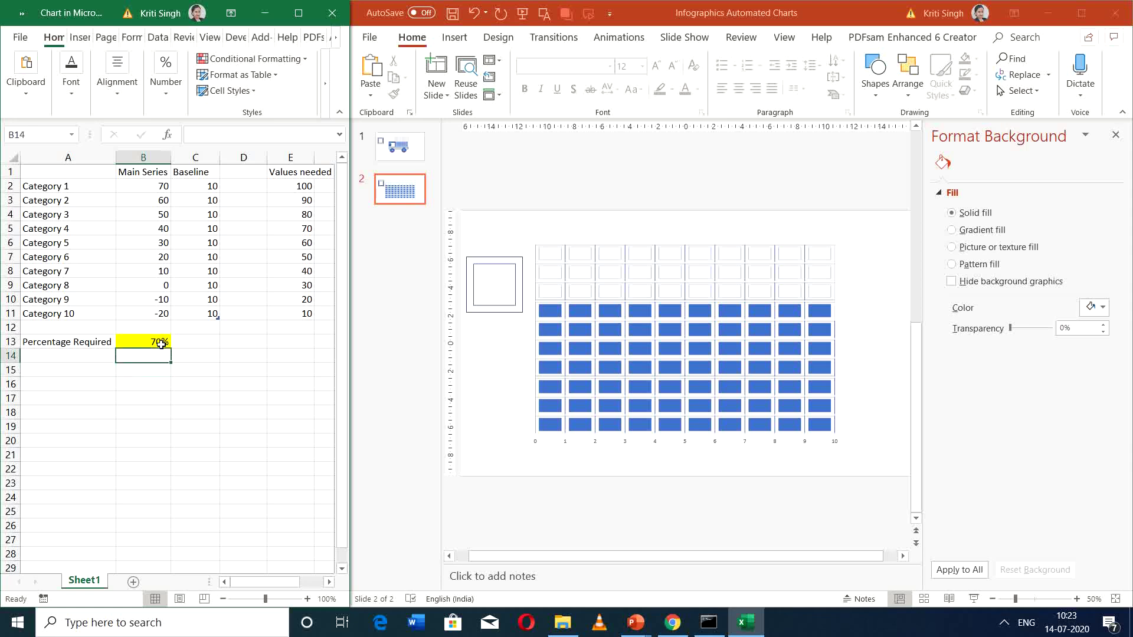
{"action": "type", "text": "55"}
{"action": "key", "text": "Return"}
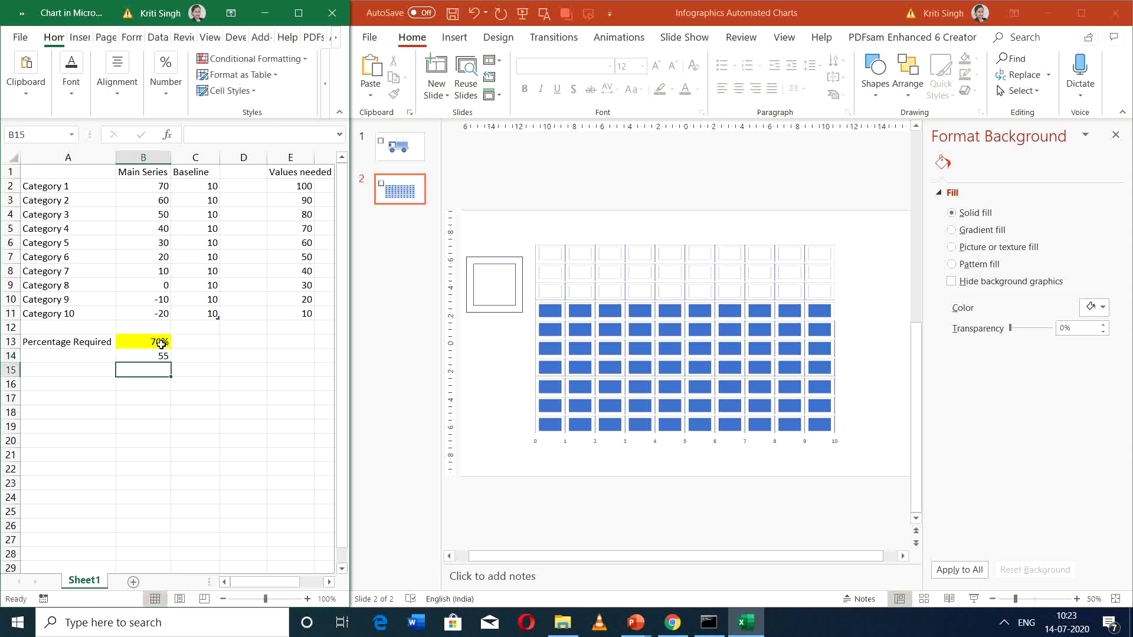
{"action": "key", "text": "Up"}
{"action": "key", "text": "Up"}
{"action": "key", "text": "Down"}
{"action": "key", "text": "Delete"}
{"action": "key", "text": "Up"}
{"action": "type", "text": "55"}
{"action": "key", "text": "Return"}
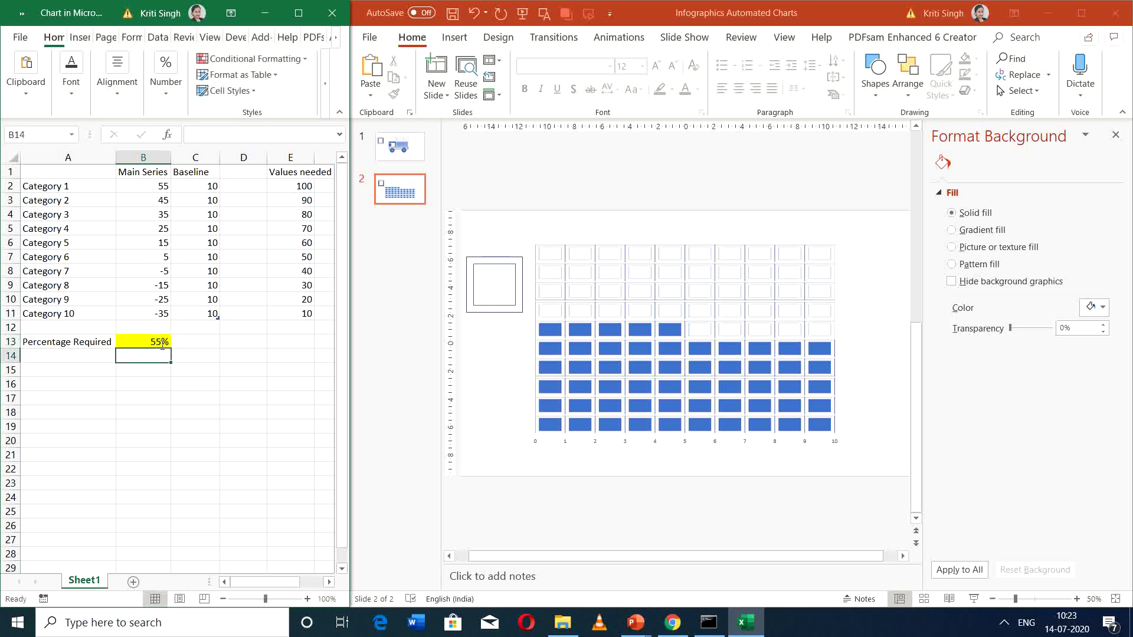
Review the negative B8:B11 and positive B2:B7 values, then check the block grid slide.
{"action": "key", "text": "Up"}
{"action": "key", "text": "Up"}
{"action": "key", "text": "Up"}
{"action": "key", "text": "Up"}
{"action": "key", "text": "Down"}
{"action": "key", "text": "Up"}
{"action": "key", "text": "Up"}
{"action": "key", "text": "Up"}
{"action": "key", "text": "shift+Down"}
{"action": "key", "text": "shift+Down"}
{"action": "key", "text": "shift+Down"}
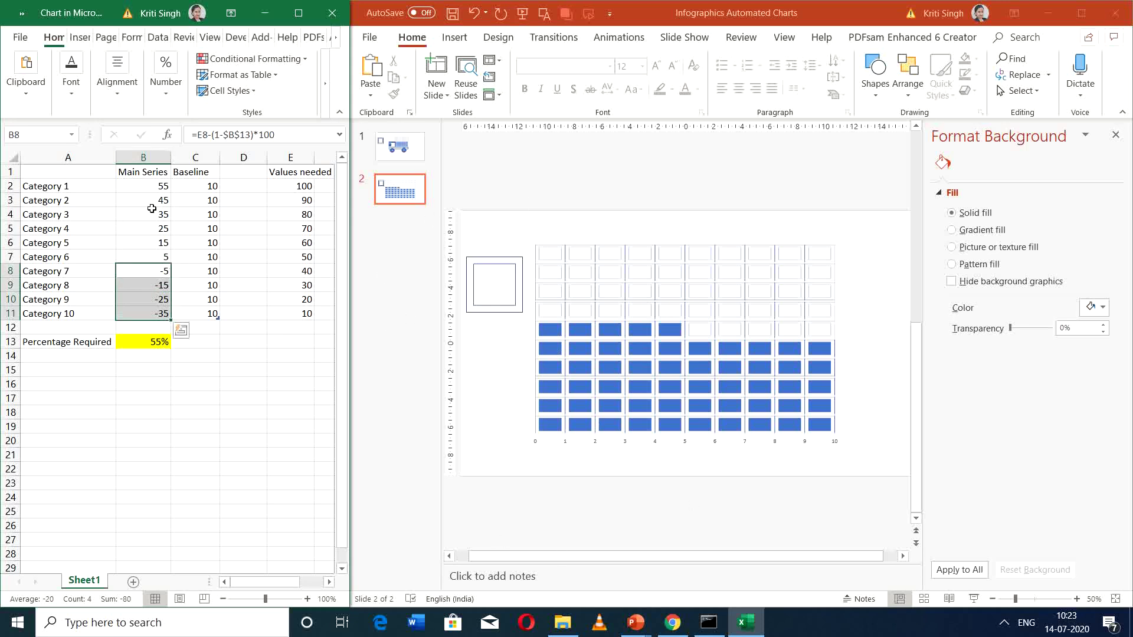
{"action": "left_click_drag", "start_coordinate": [158, 185], "coordinate": [167, 258]}
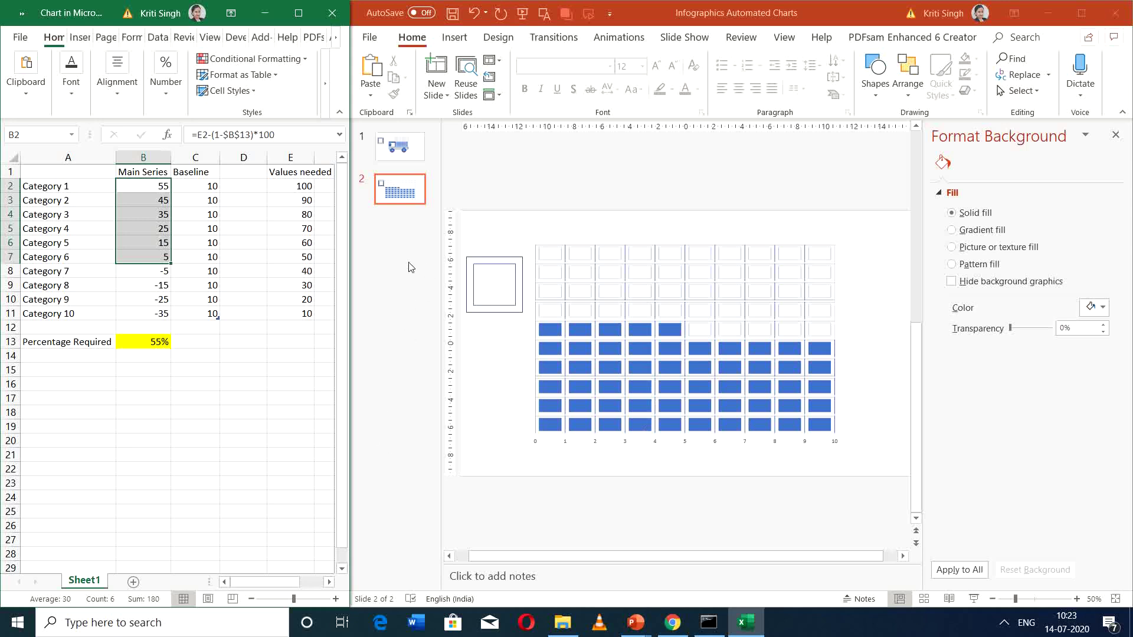
{"action": "left_click", "coordinate": [169, 372]}
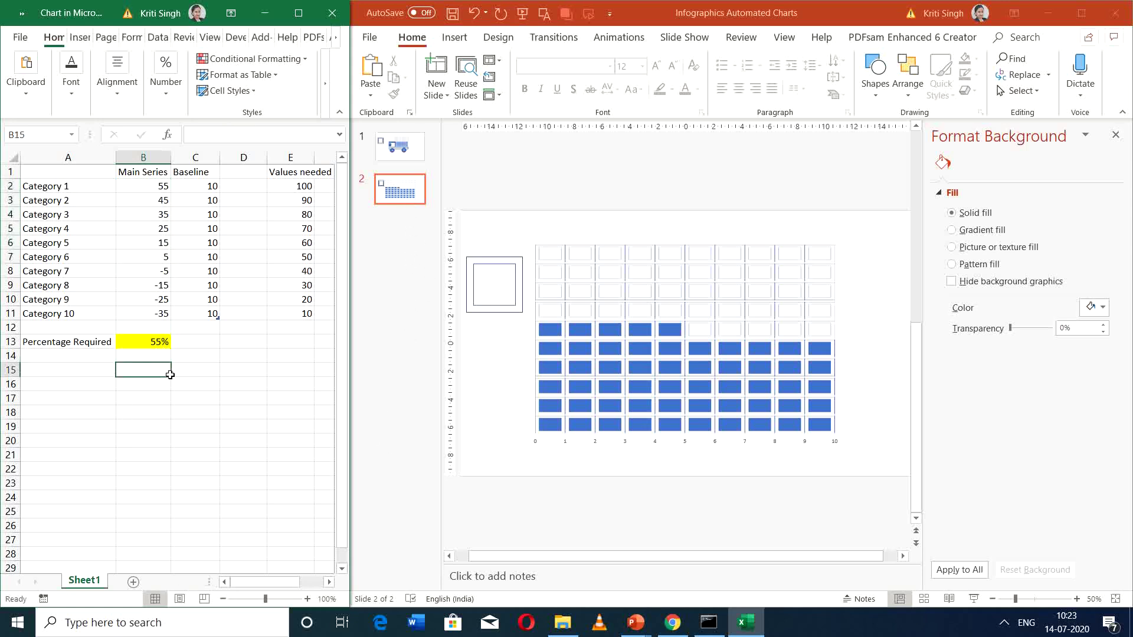
{"action": "left_click", "coordinate": [381, 193]}
{"action": "left_click", "coordinate": [400, 146]}
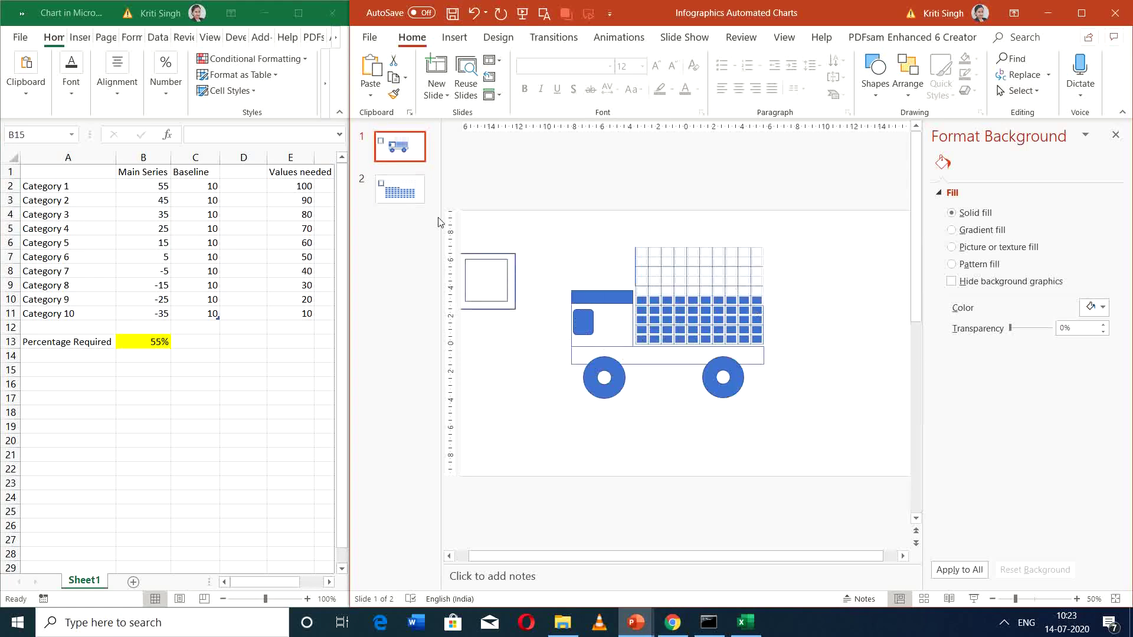
{"action": "left_click", "coordinate": [420, 197]}
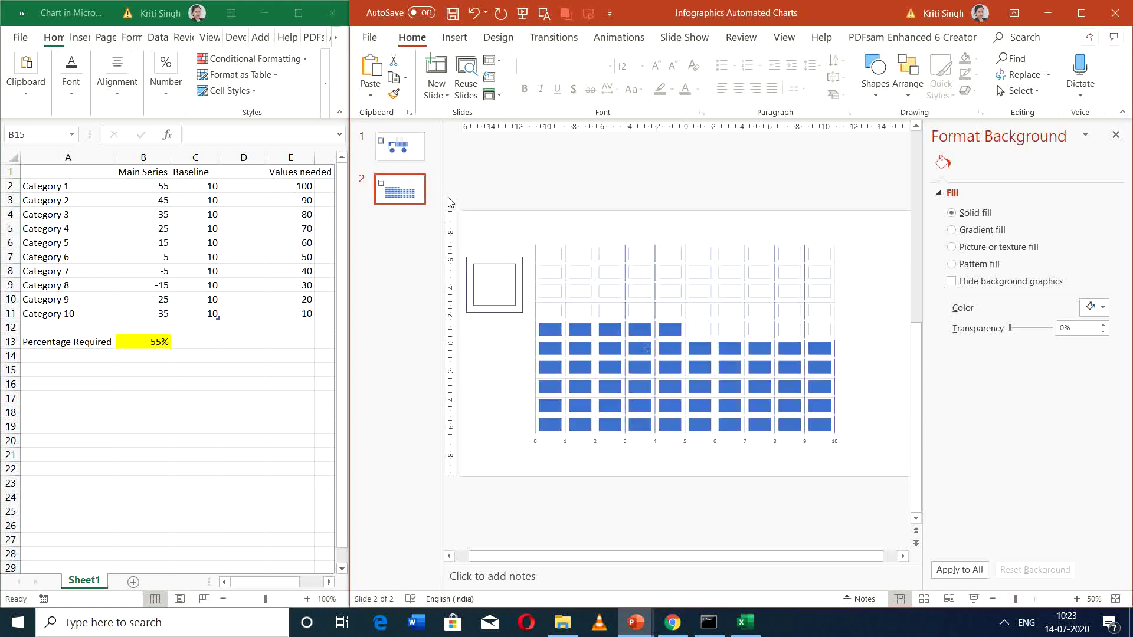